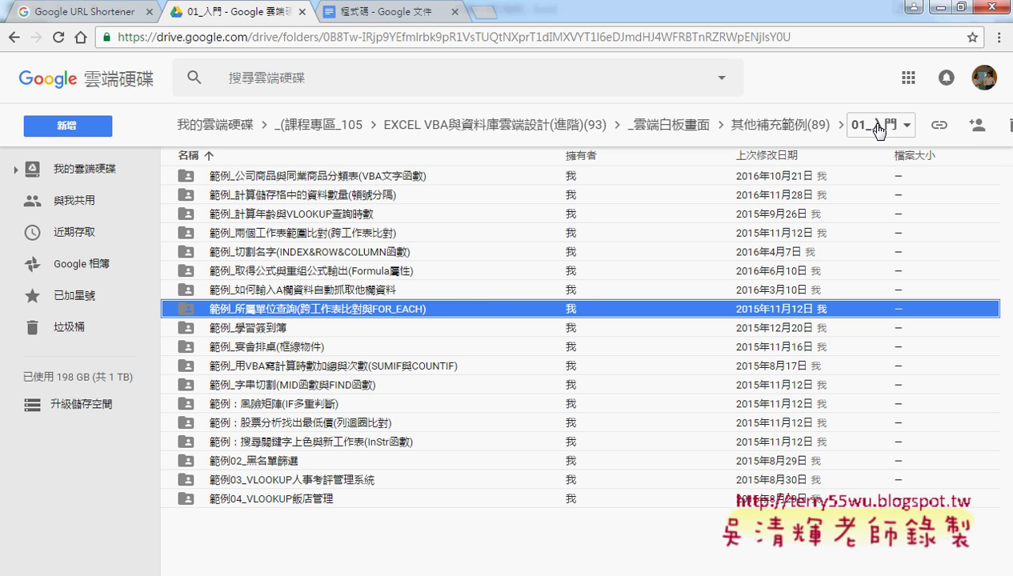
Preview 範例_所屬單位查詢.xlsm in its example folder, download it and open it in Excel.
{"action": "double_click", "coordinate": [437, 308]}
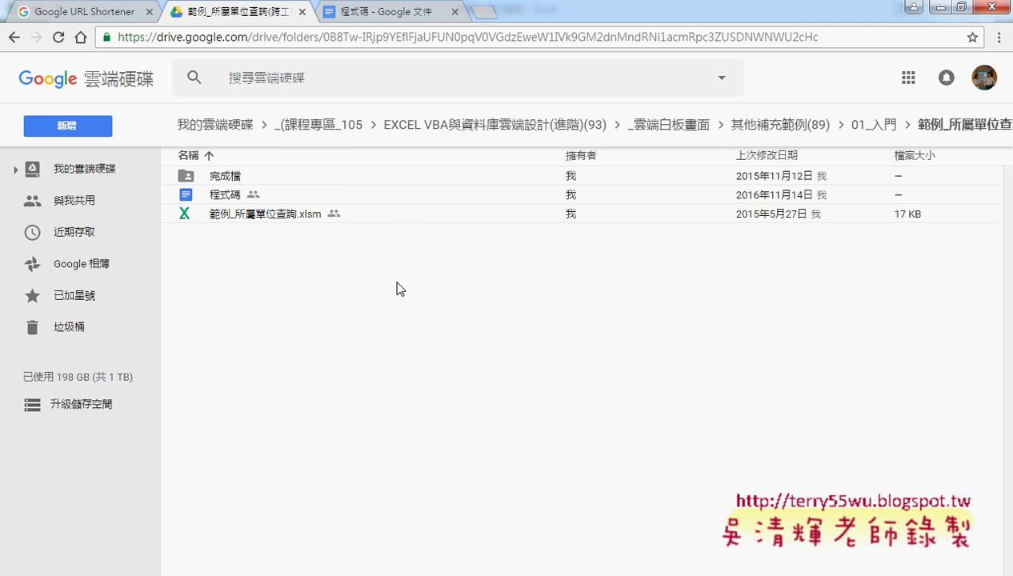
{"action": "double_click", "coordinate": [290, 214]}
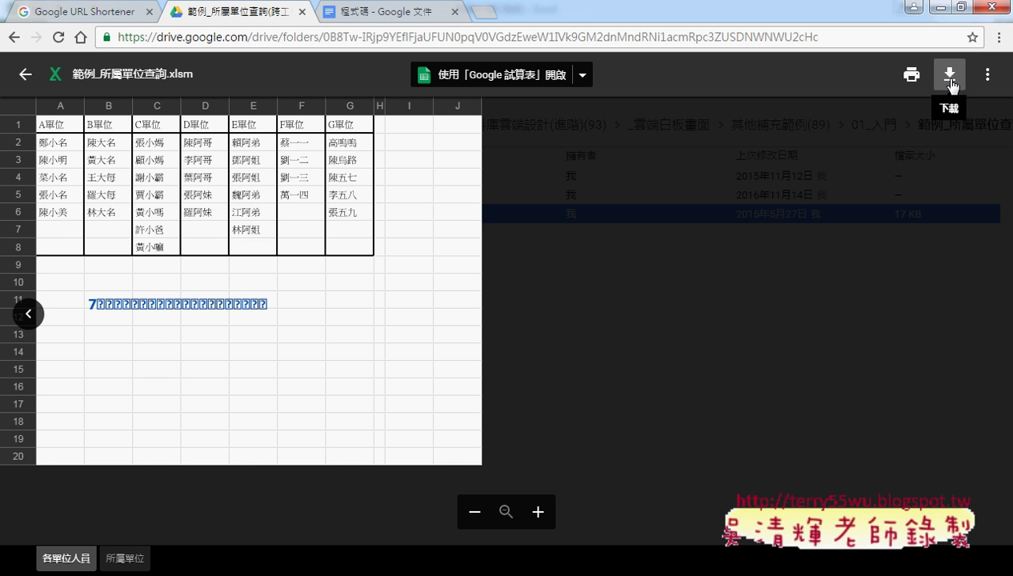
{"action": "left_click", "coordinate": [949, 75]}
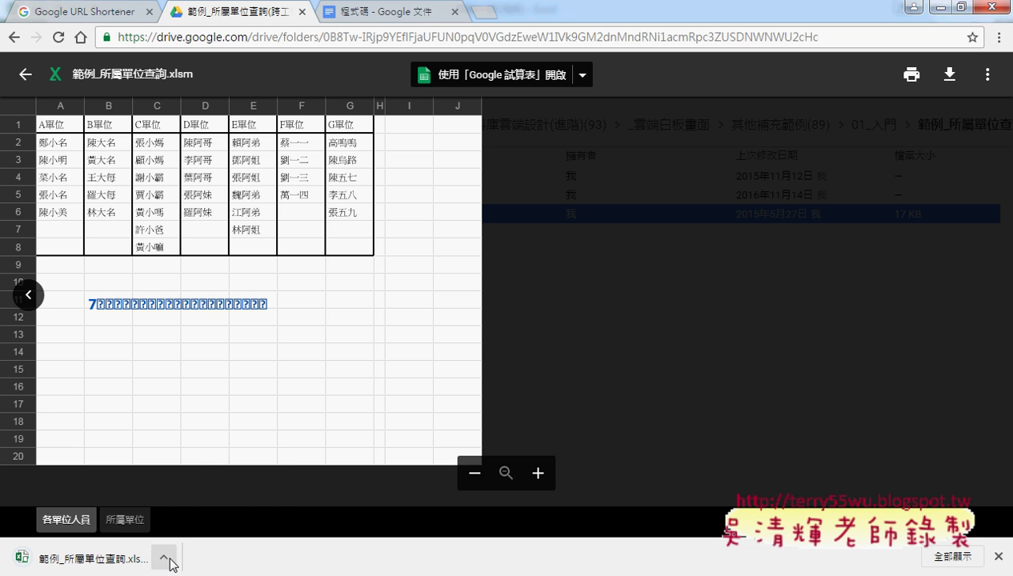
{"action": "left_click", "coordinate": [163, 558]}
{"action": "left_click", "coordinate": [221, 459]}
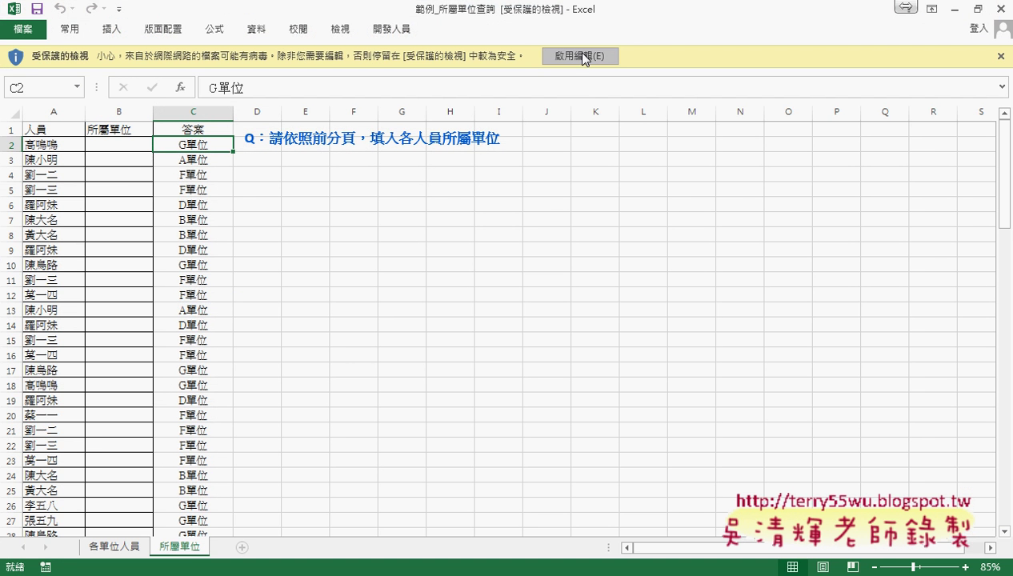
Enable editing and look over the 答案 column and empty 所屬單位 column on the 所屬單位 sheet.
{"action": "left_click", "coordinate": [578, 56]}
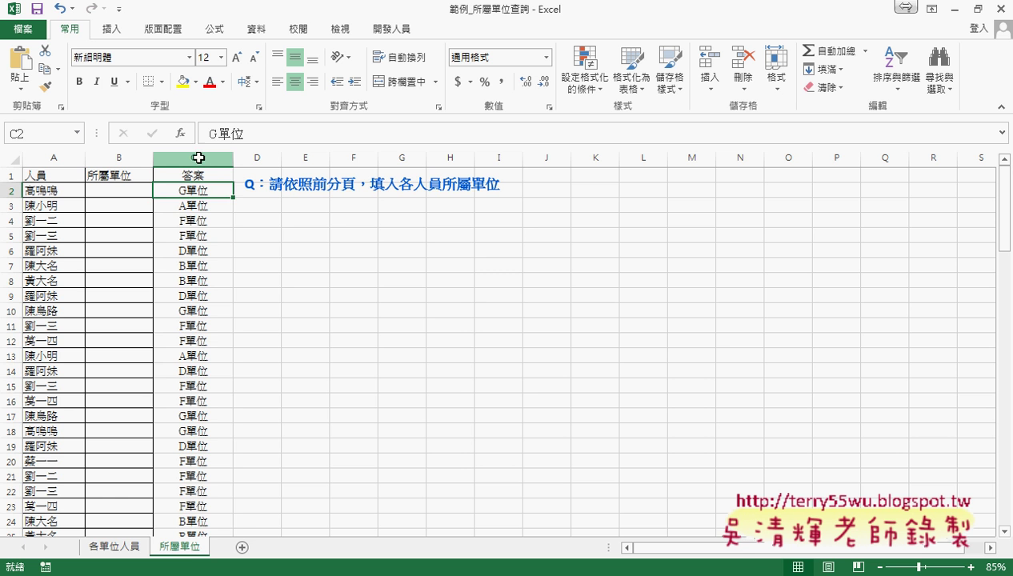
{"action": "left_click", "coordinate": [195, 159]}
{"action": "left_click", "coordinate": [124, 159]}
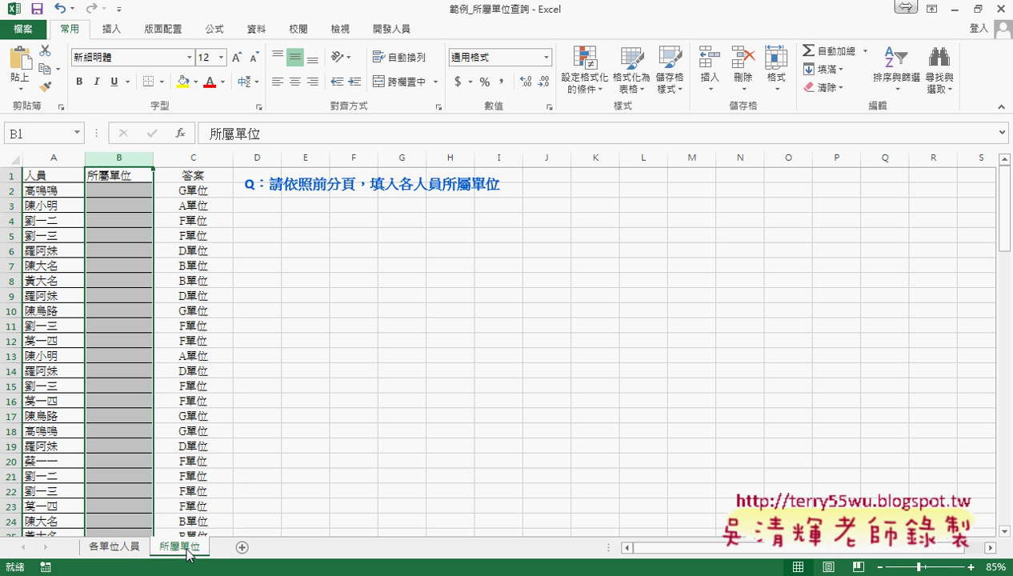
{"action": "left_click", "coordinate": [52, 191]}
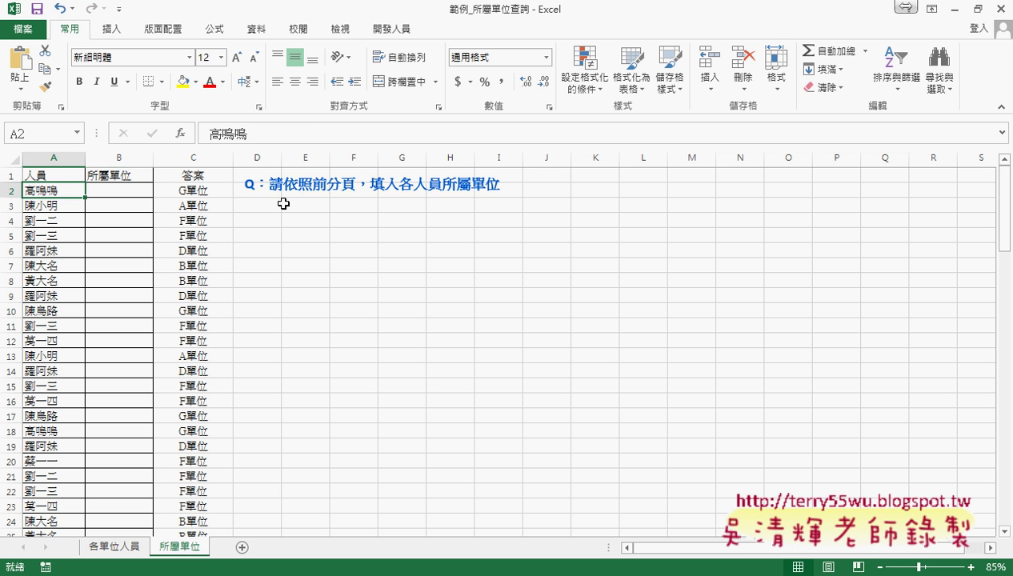
{"action": "left_click", "coordinate": [115, 548]}
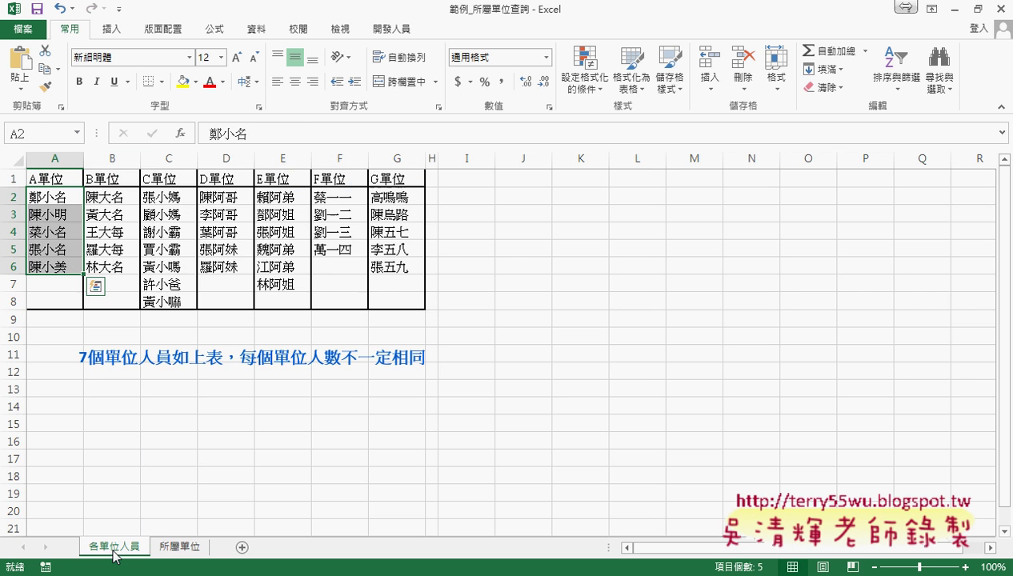
{"action": "left_click", "coordinate": [400, 197]}
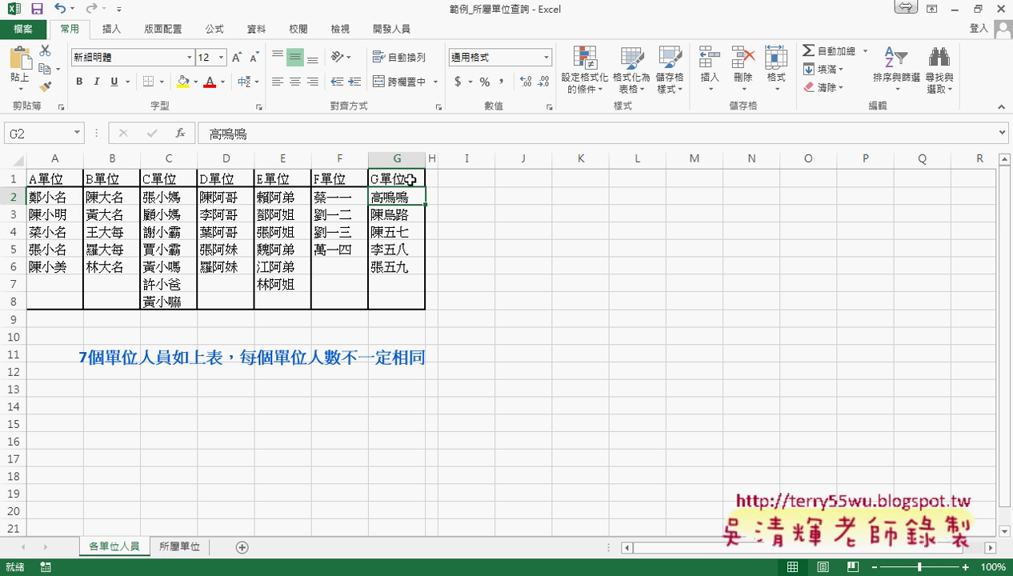
{"action": "left_click", "coordinate": [410, 180]}
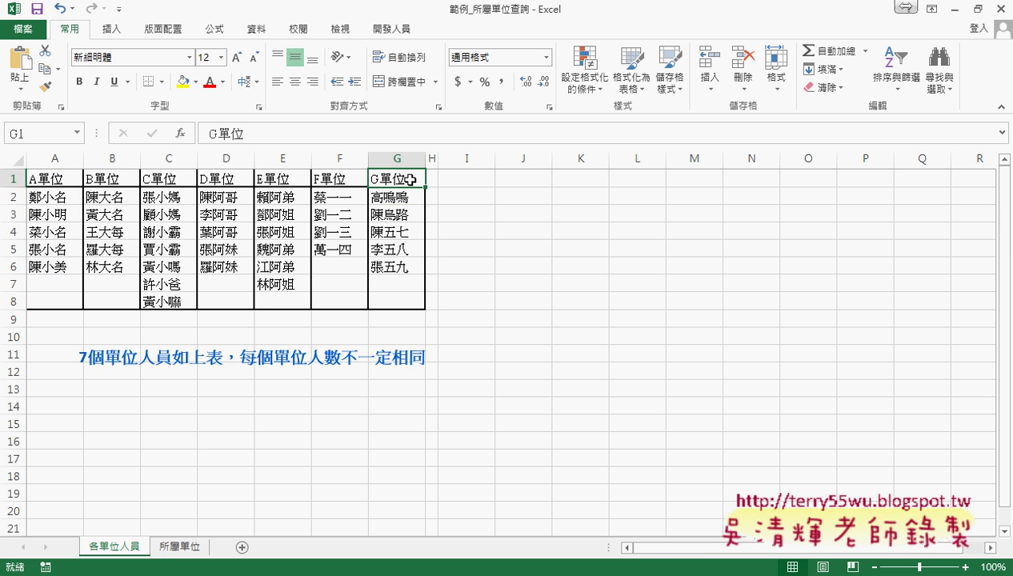
{"action": "left_click", "coordinate": [404, 197]}
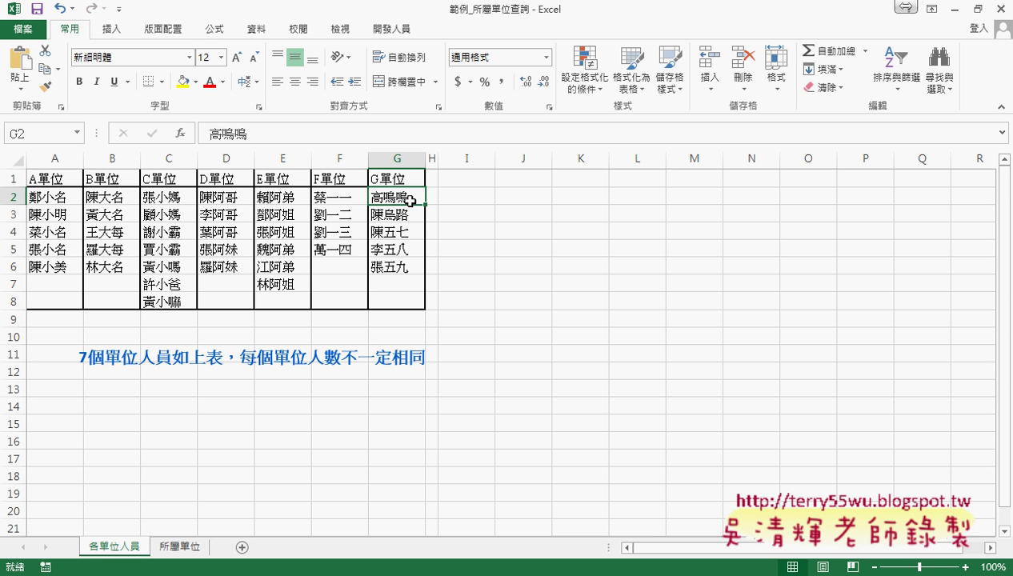
{"action": "left_click", "coordinate": [407, 180]}
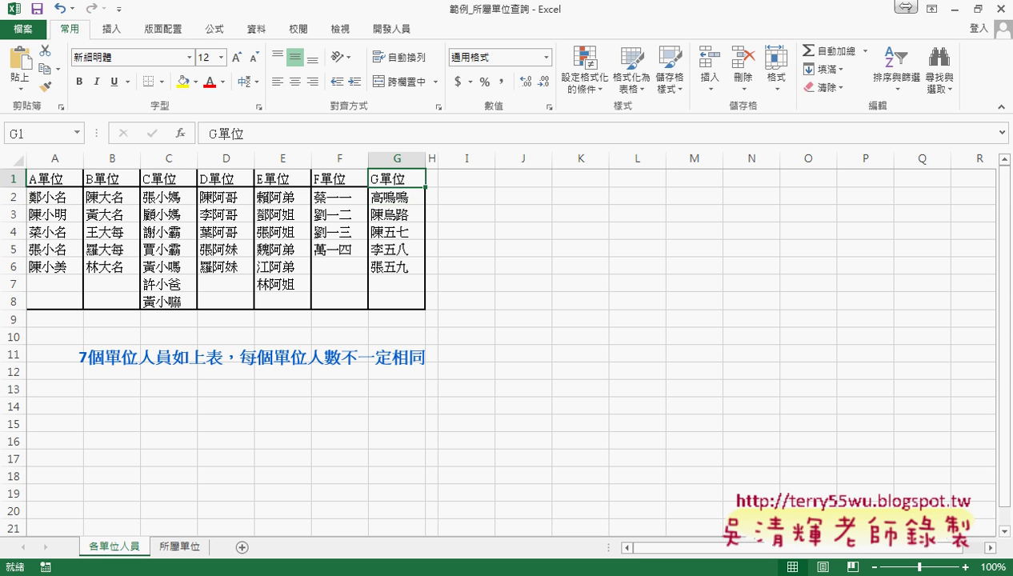
Cross-check 陳小明 on both sheets, ending on the first empty unit cell B2.
{"action": "left_click", "coordinate": [183, 547]}
{"action": "left_click", "coordinate": [56, 208]}
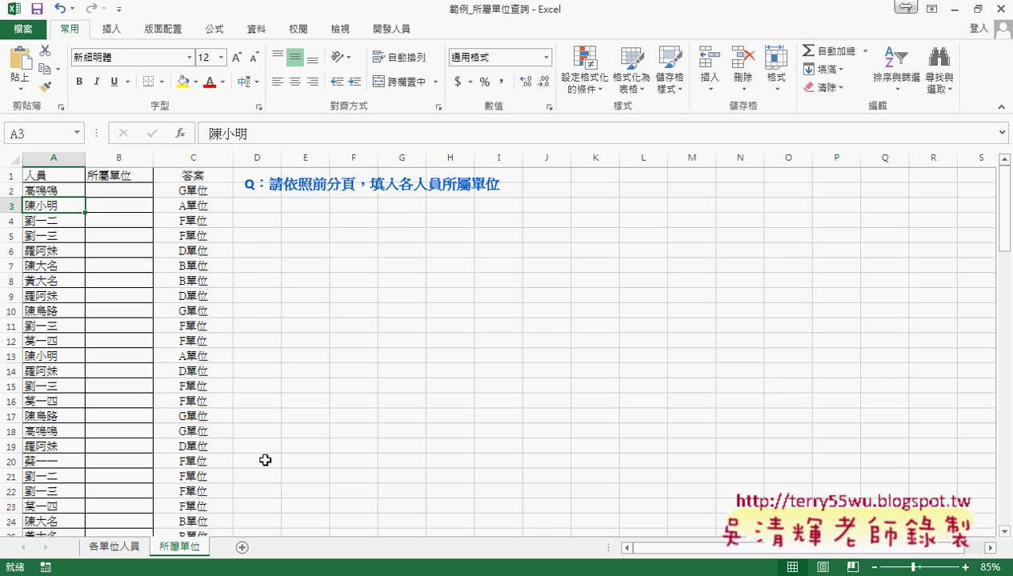
{"action": "left_click", "coordinate": [127, 551]}
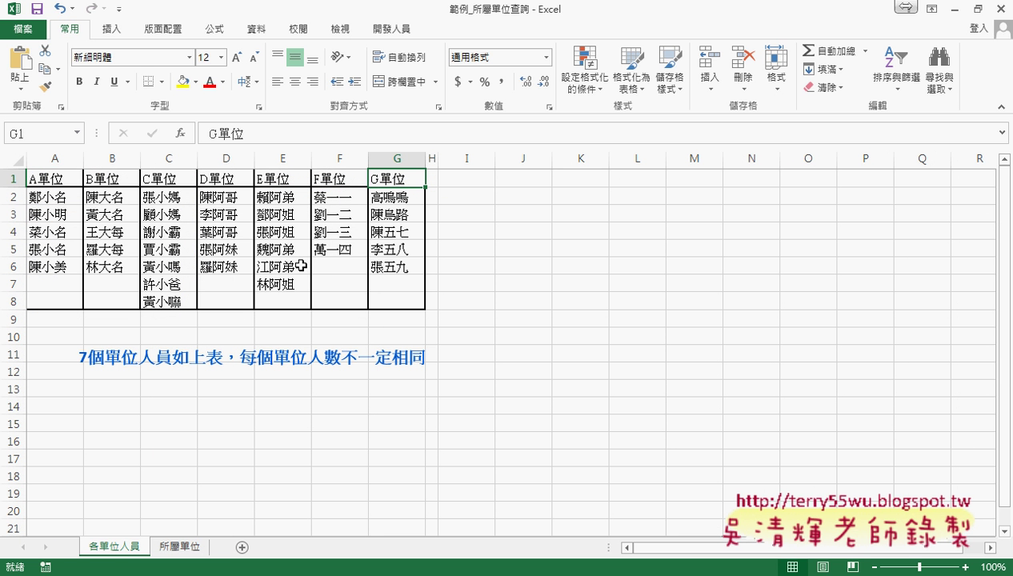
{"action": "left_click", "coordinate": [50, 216]}
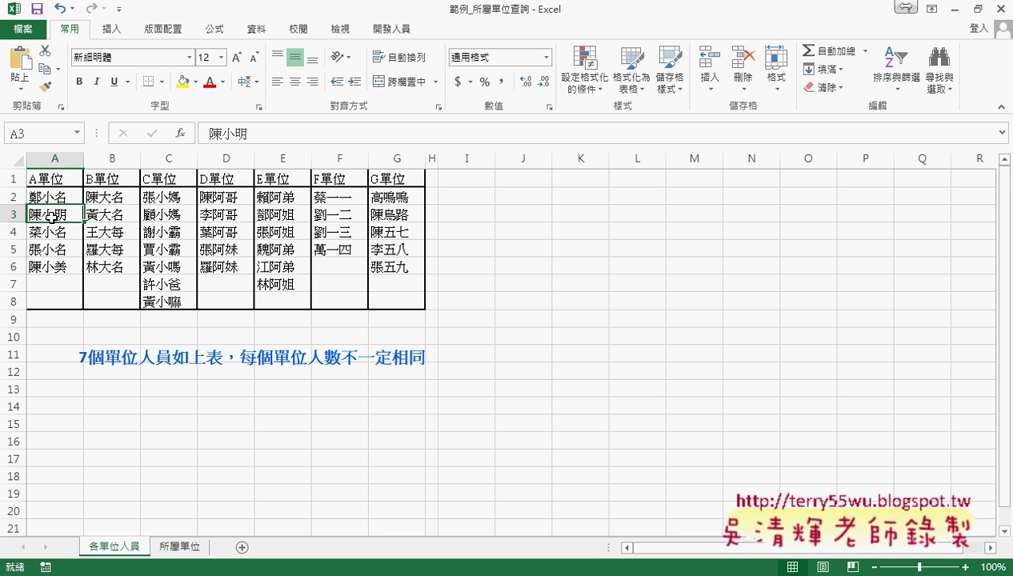
{"action": "left_click", "coordinate": [51, 183]}
{"action": "left_click", "coordinate": [175, 551]}
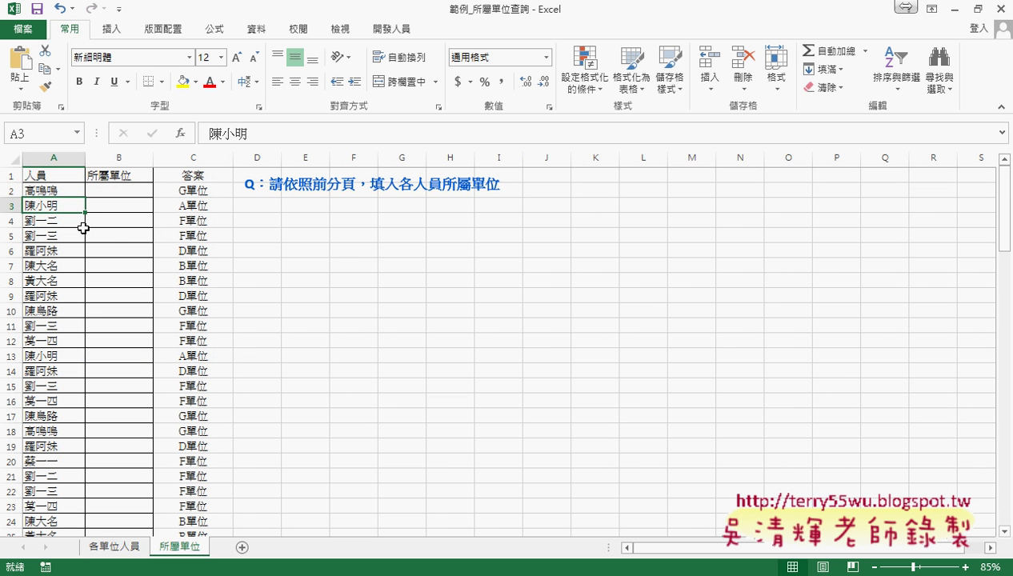
{"action": "left_click", "coordinate": [118, 206]}
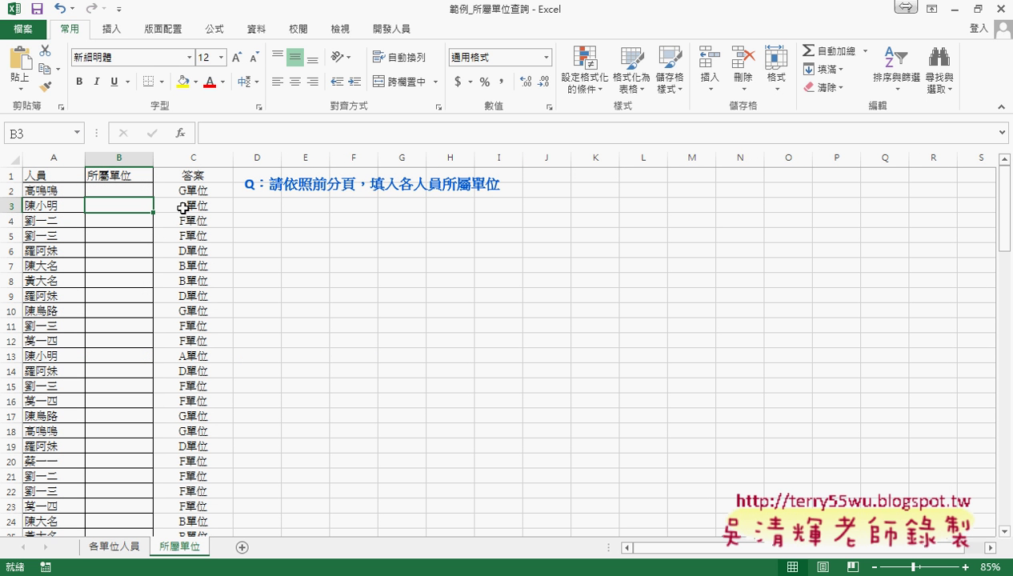
{"action": "left_click", "coordinate": [130, 189]}
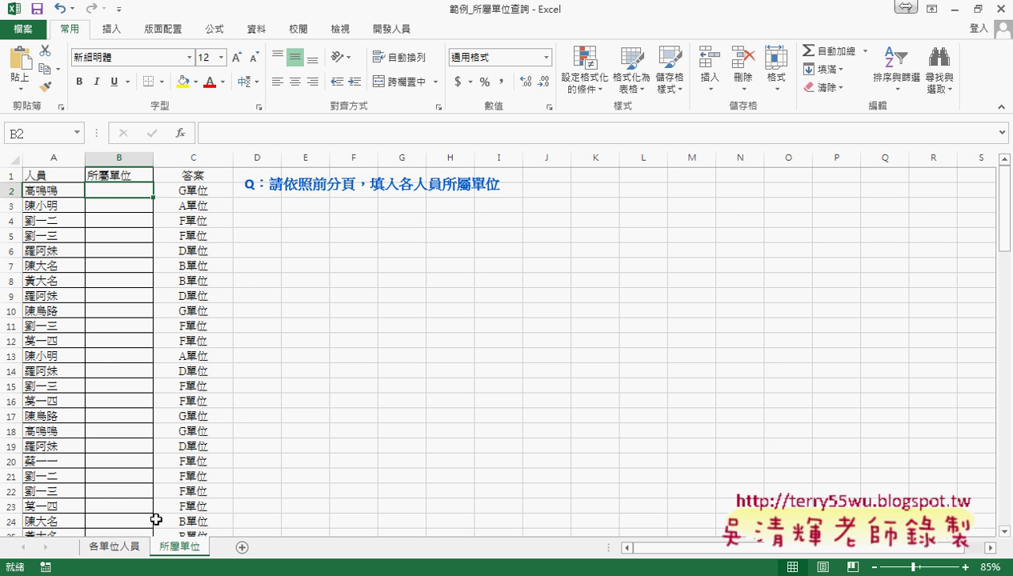
{"action": "left_click", "coordinate": [120, 544]}
{"action": "left_click_drag", "start_coordinate": [54, 196], "coordinate": [403, 302]}
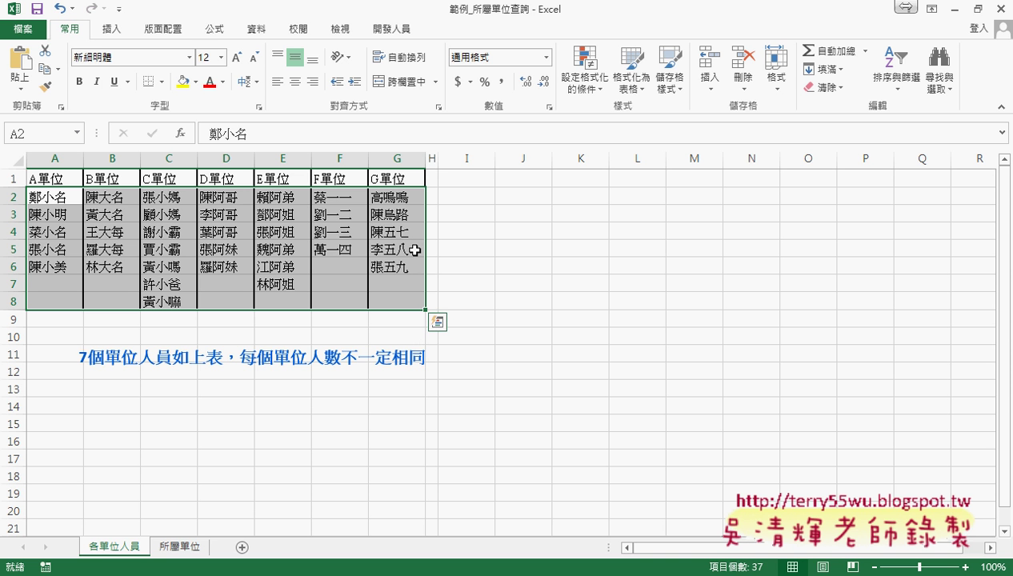
{"action": "left_click", "coordinate": [398, 180]}
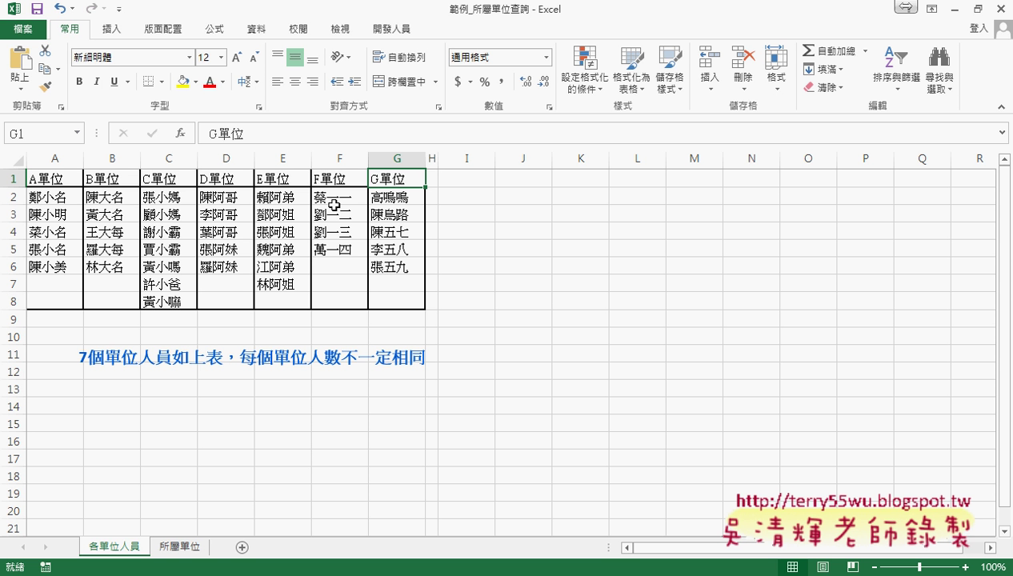
{"action": "left_click", "coordinate": [179, 548]}
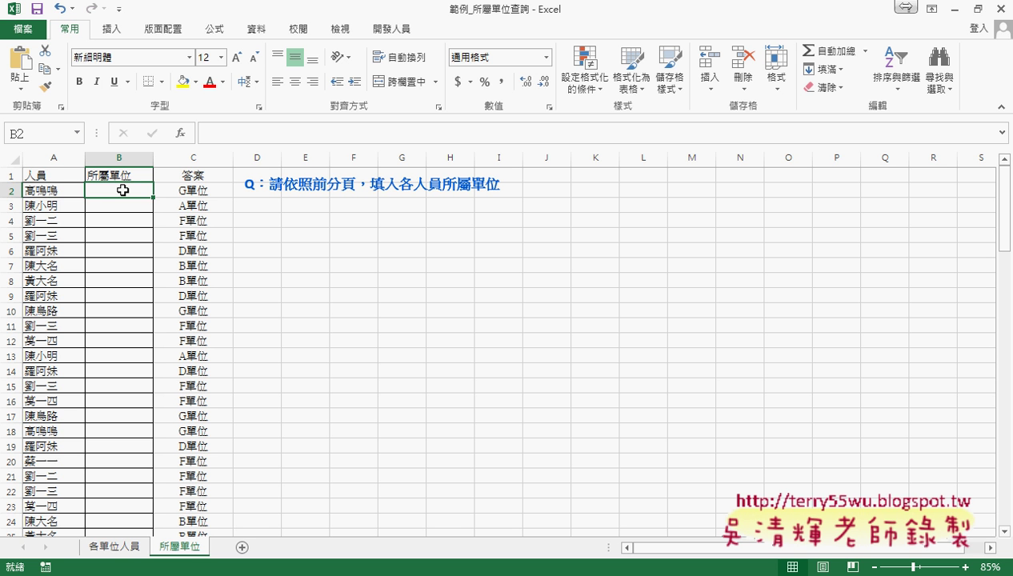
{"action": "key", "text": "alt+Tab"}
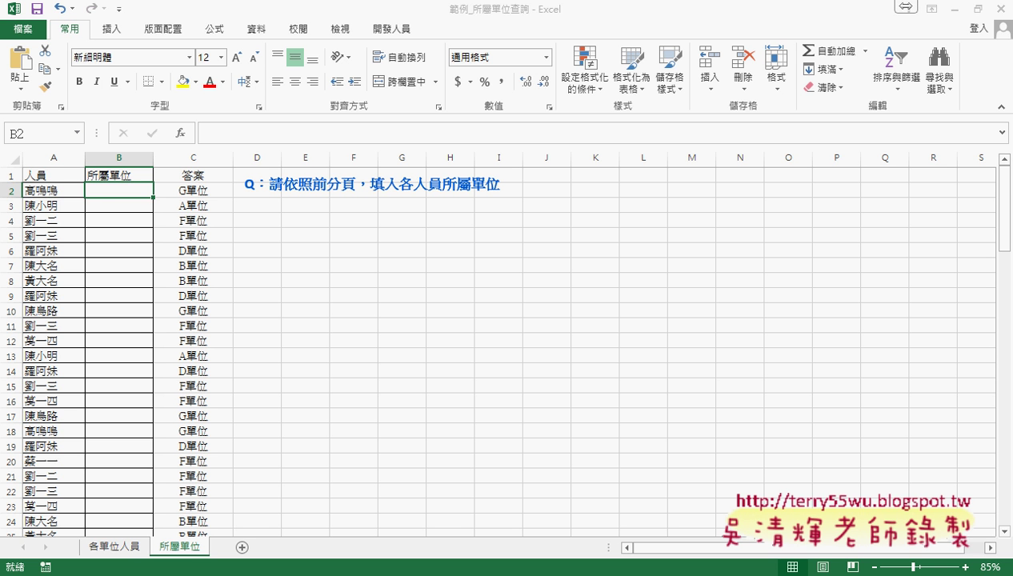
Close the Drive preview, run the home form from the VBA editor, then close it when it hangs.
{"action": "left_click", "coordinate": [26, 75]}
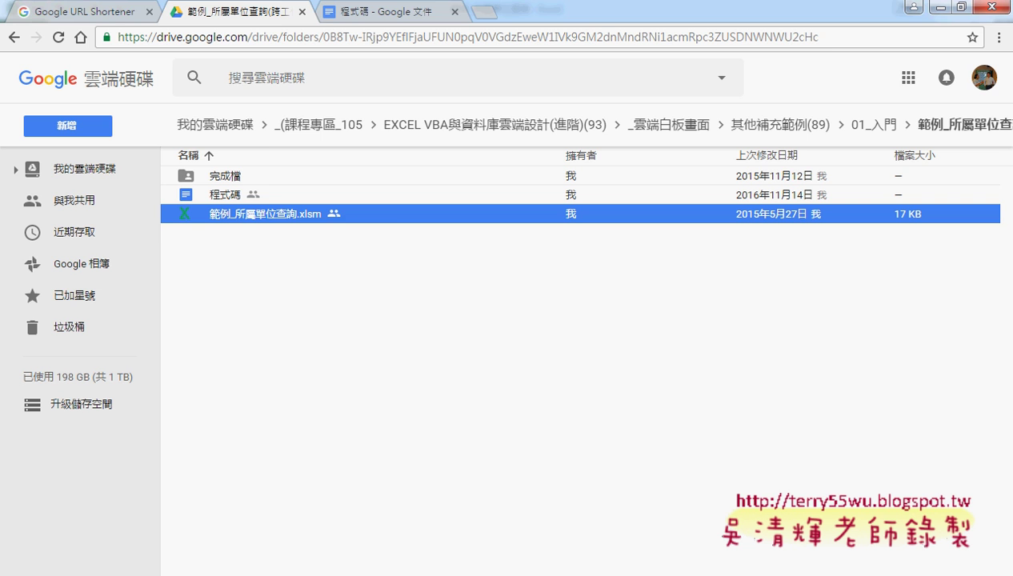
{"action": "left_click", "coordinate": [315, 575]}
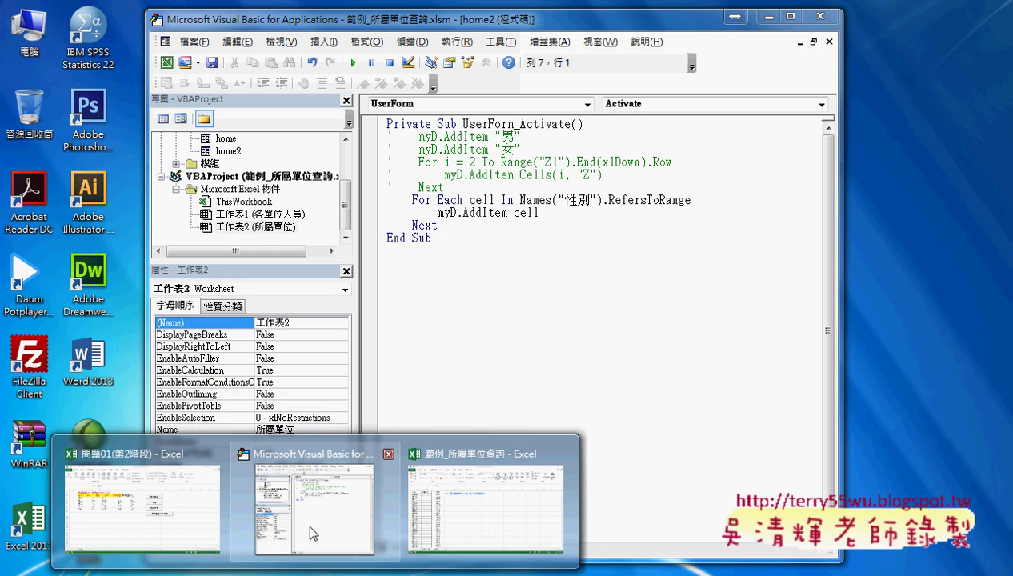
{"action": "left_click", "coordinate": [306, 521]}
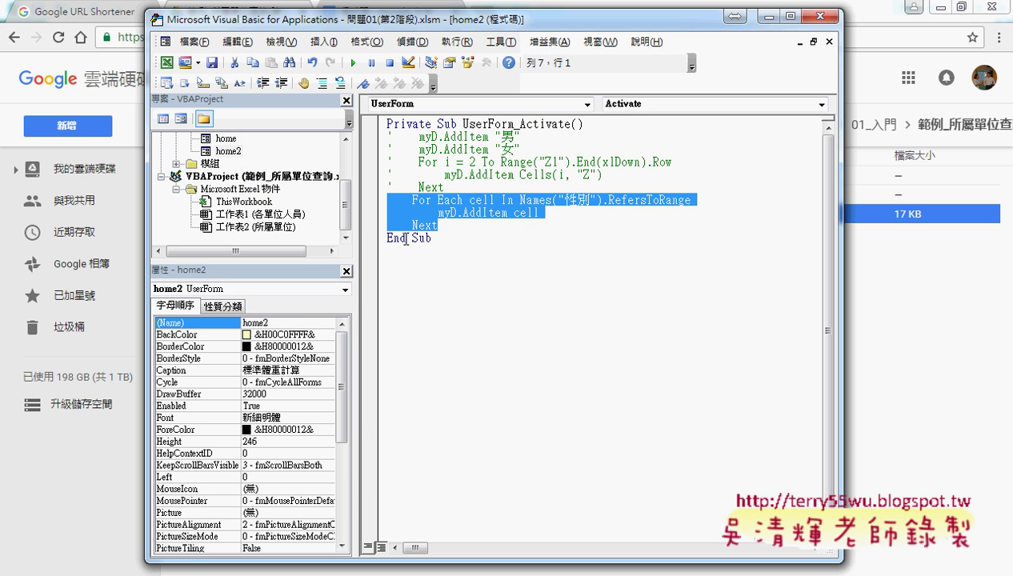
{"action": "double_click", "coordinate": [225, 141]}
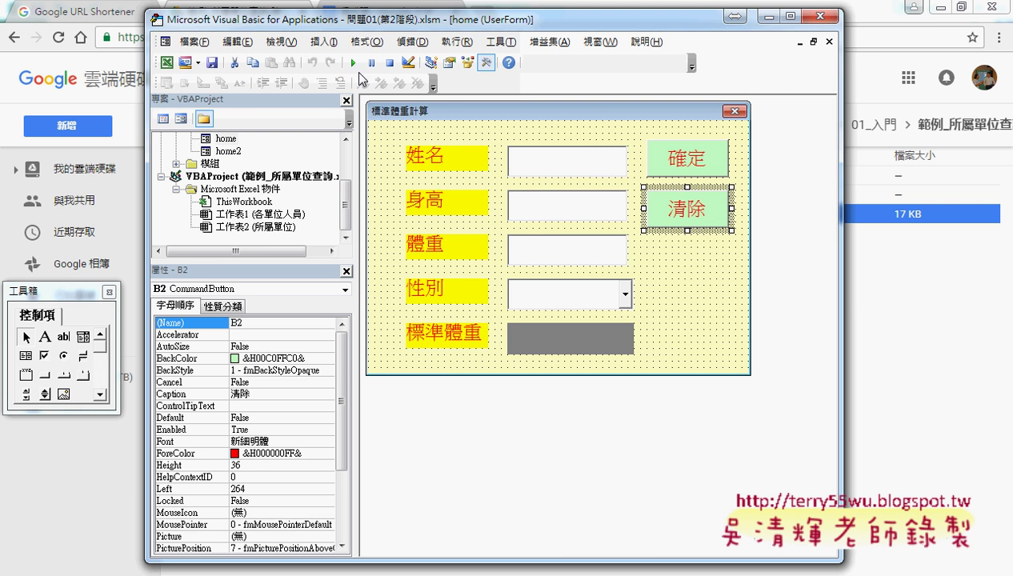
{"action": "left_click", "coordinate": [353, 62]}
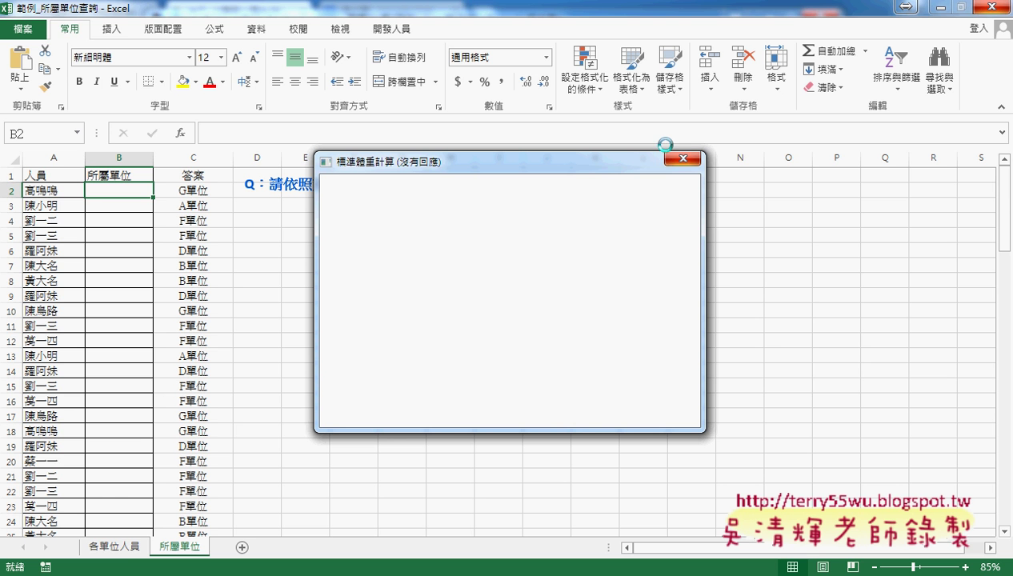
{"action": "left_click", "coordinate": [676, 159]}
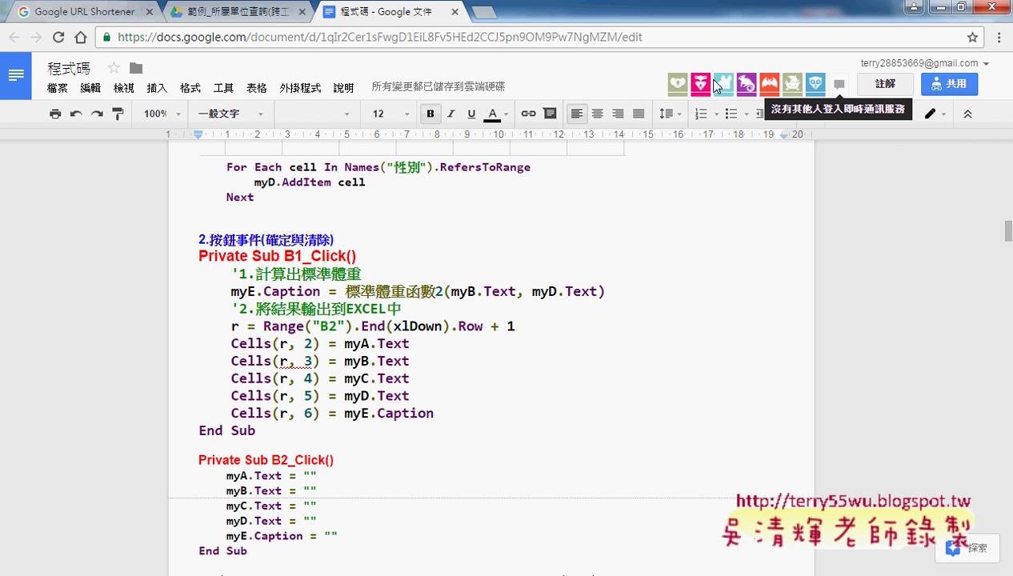
Highlight B1 and B2 in the B1_Click and B2_Click procedure names.
{"action": "left_click_drag", "start_coordinate": [283, 256], "coordinate": [302, 256]}
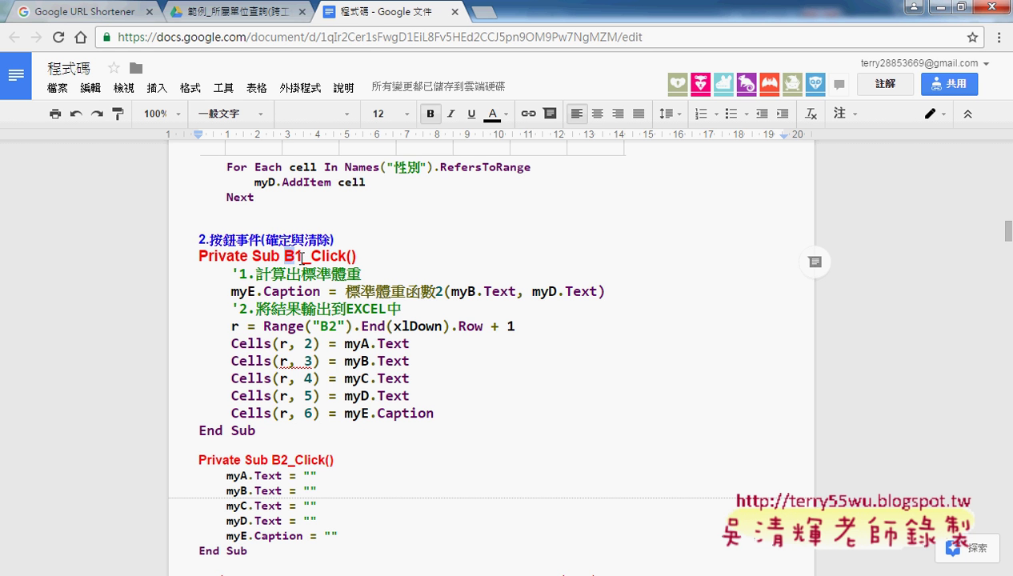
{"action": "left_click_drag", "start_coordinate": [273, 459], "coordinate": [287, 459]}
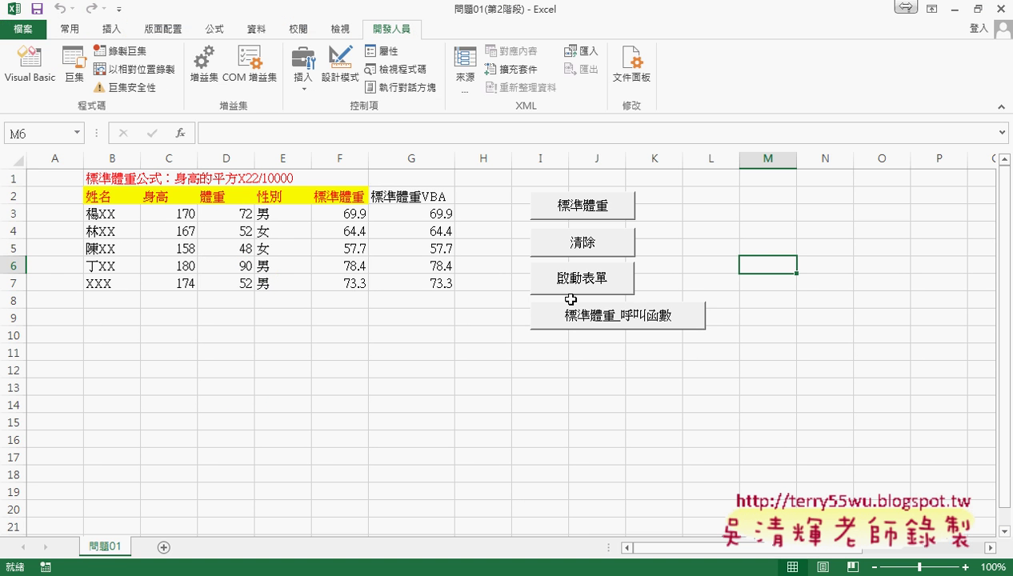
Open the home form design and check the names of the 姓名, 身高, 體重 (myC), 性別 boxes and label myE.
{"action": "left_click", "coordinate": [31, 64]}
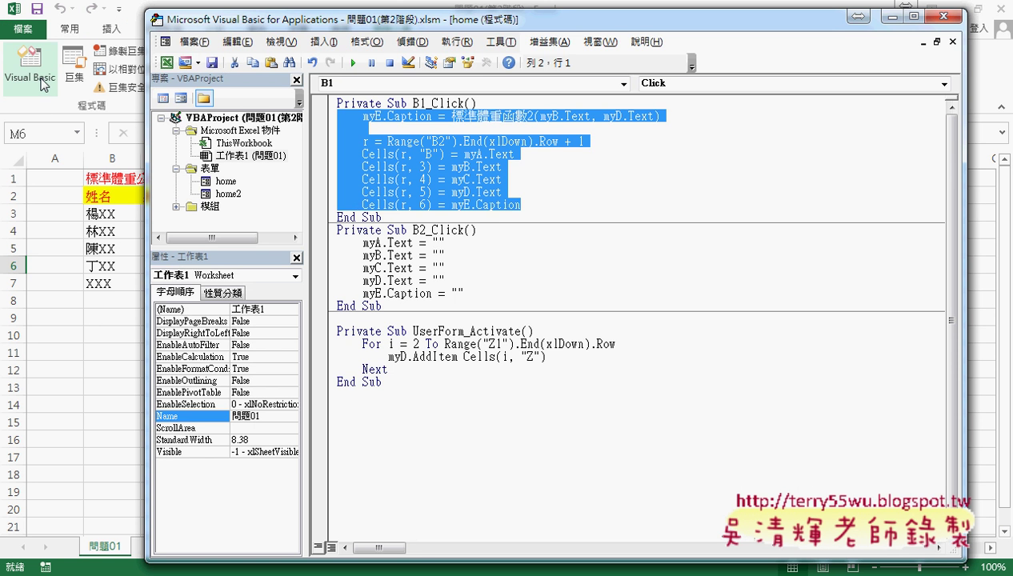
{"action": "double_click", "coordinate": [217, 182]}
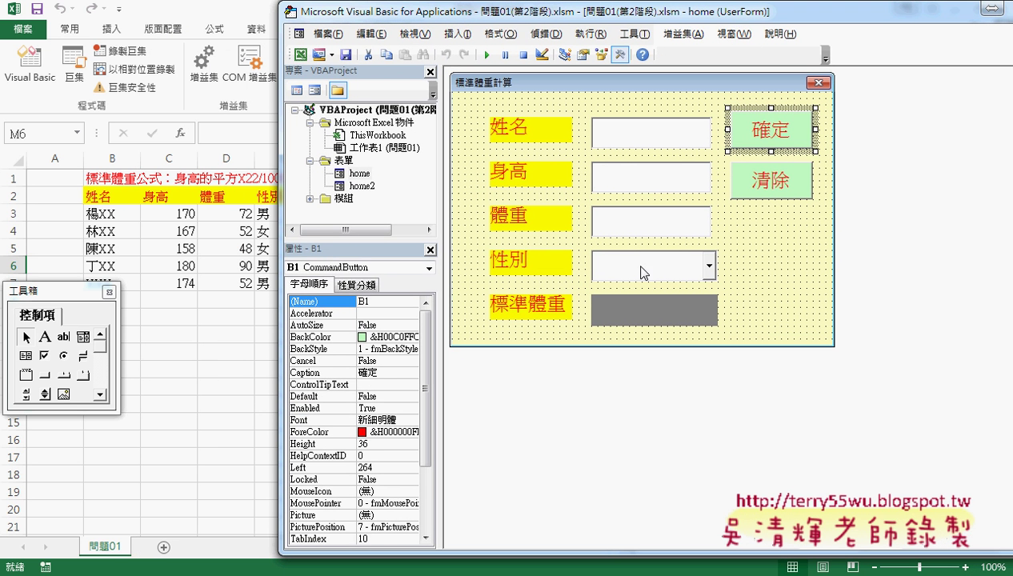
{"action": "left_click", "coordinate": [627, 316]}
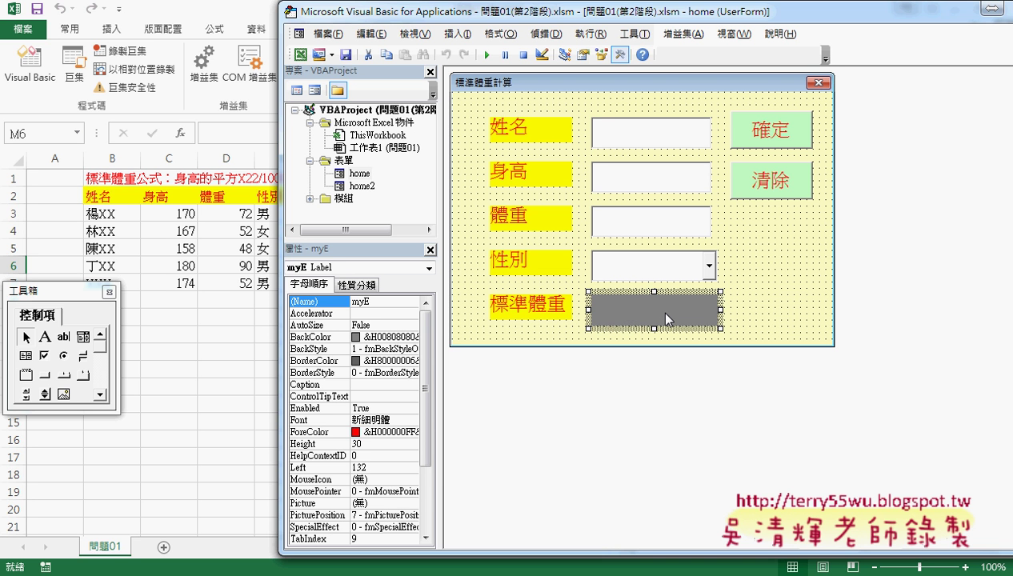
{"action": "left_click", "coordinate": [654, 137]}
{"action": "left_click", "coordinate": [645, 176]}
{"action": "left_click", "coordinate": [638, 228]}
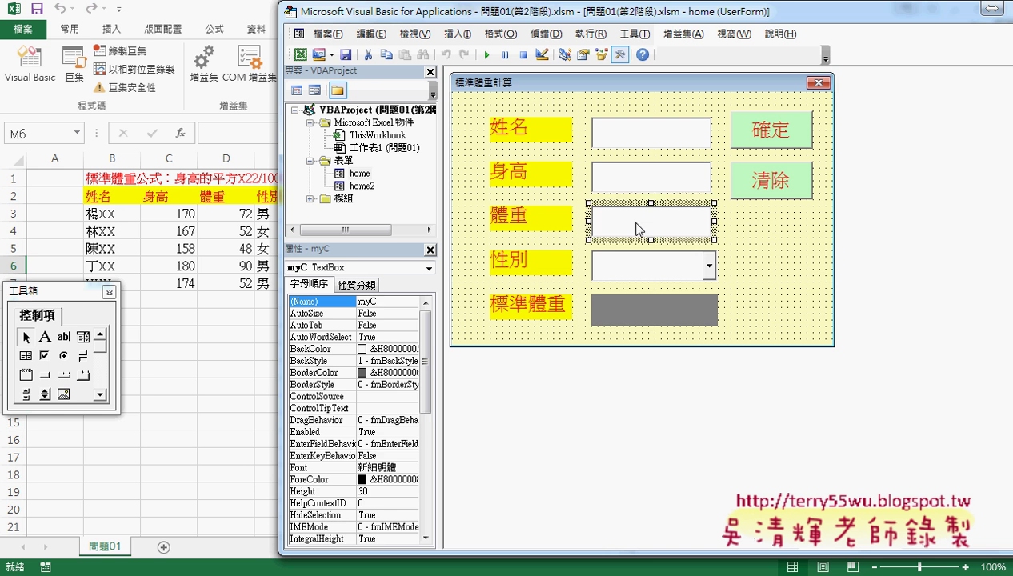
{"action": "left_click", "coordinate": [641, 266]}
{"action": "left_click", "coordinate": [645, 312]}
Check the form's name, home, and the 確定 button's name, B1.
{"action": "left_click_drag", "start_coordinate": [75, 292], "coordinate": [907, 104]}
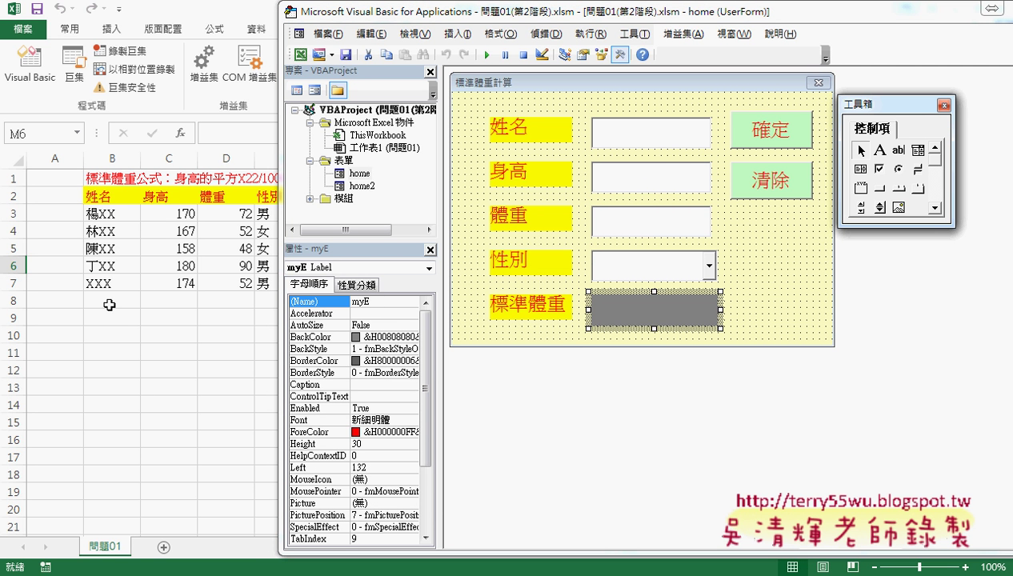
{"action": "left_click", "coordinate": [775, 308]}
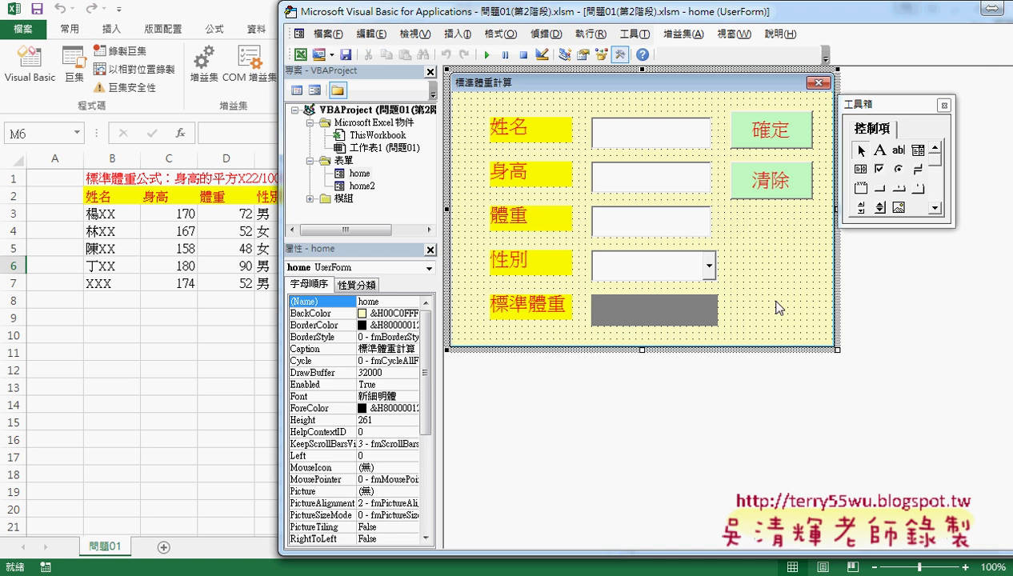
{"action": "left_click", "coordinate": [770, 141]}
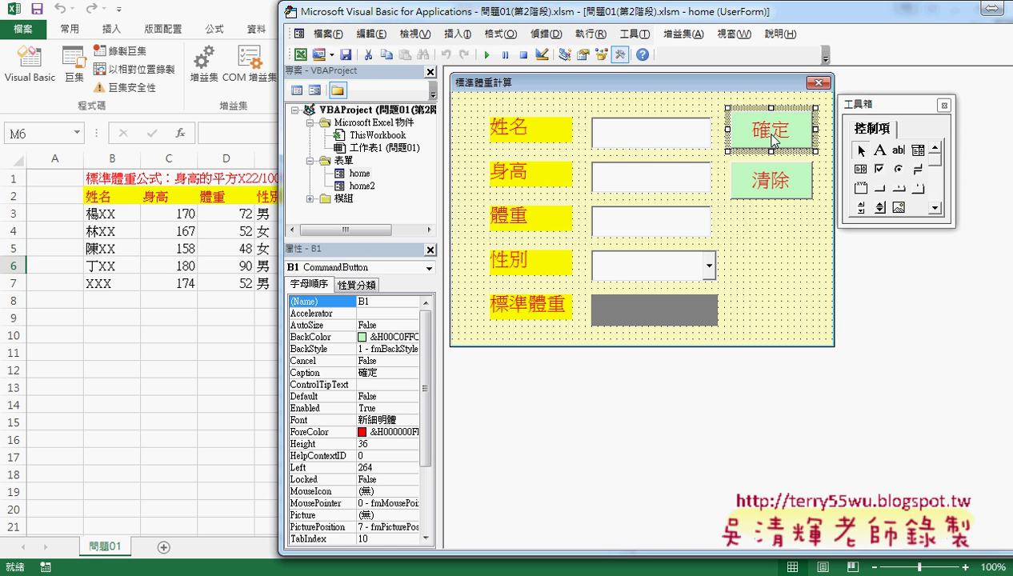
{"action": "left_click", "coordinate": [362, 302]}
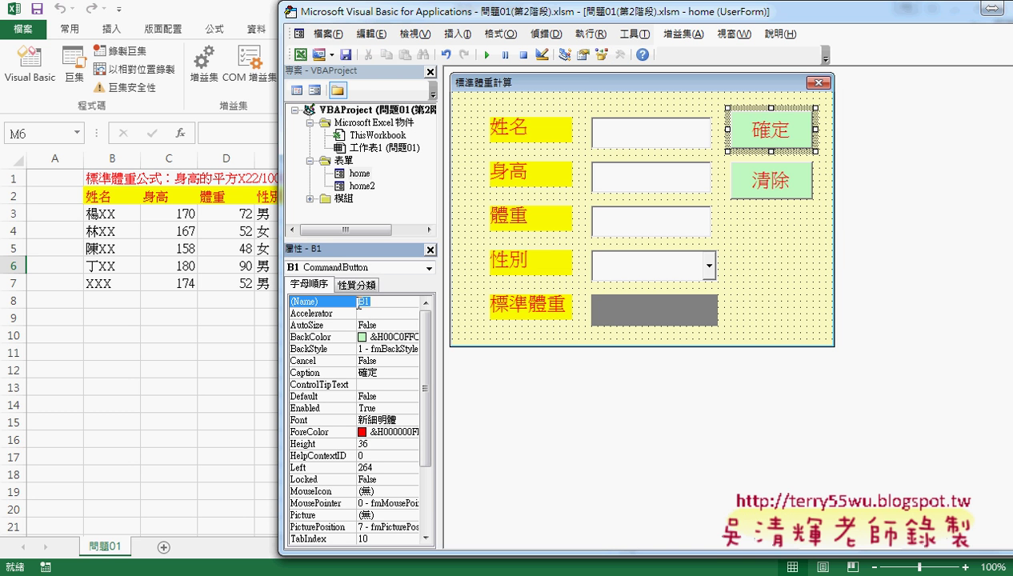
Open B1_Click and delete its old body, leaving an indented empty line.
{"action": "double_click", "coordinate": [769, 132]}
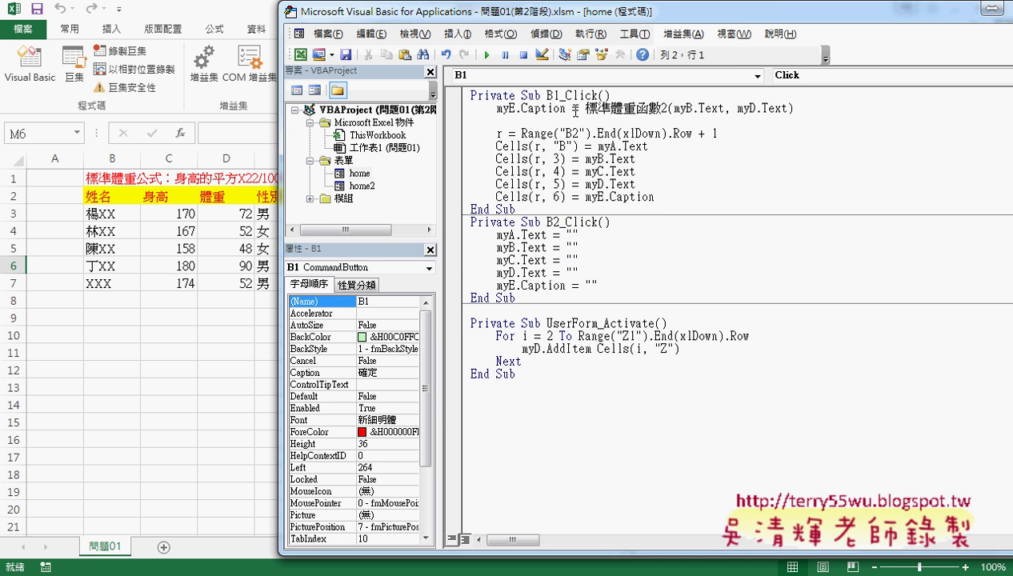
{"action": "left_click_drag", "start_coordinate": [666, 197], "coordinate": [452, 109]}
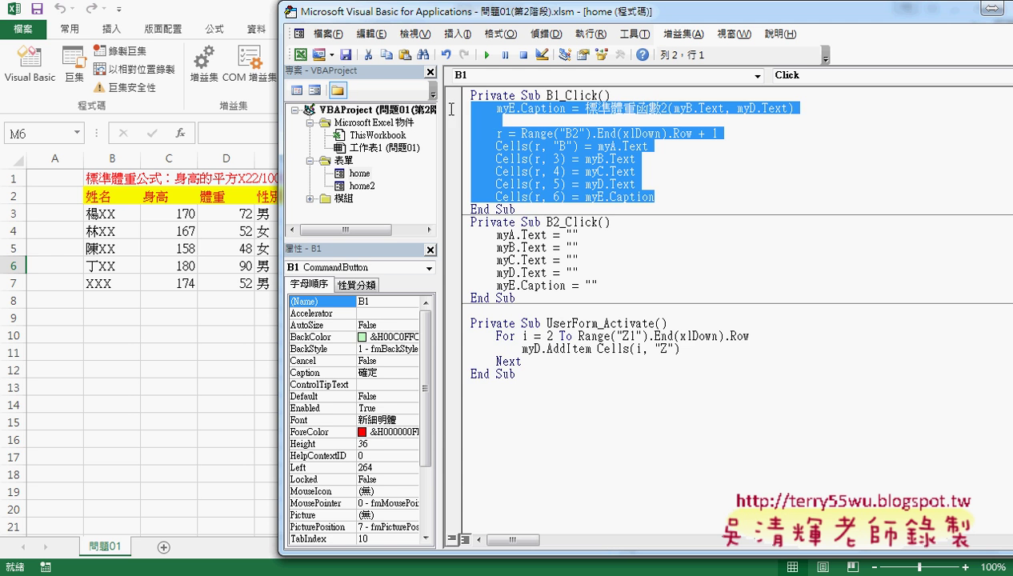
{"action": "key", "text": "Delete"}
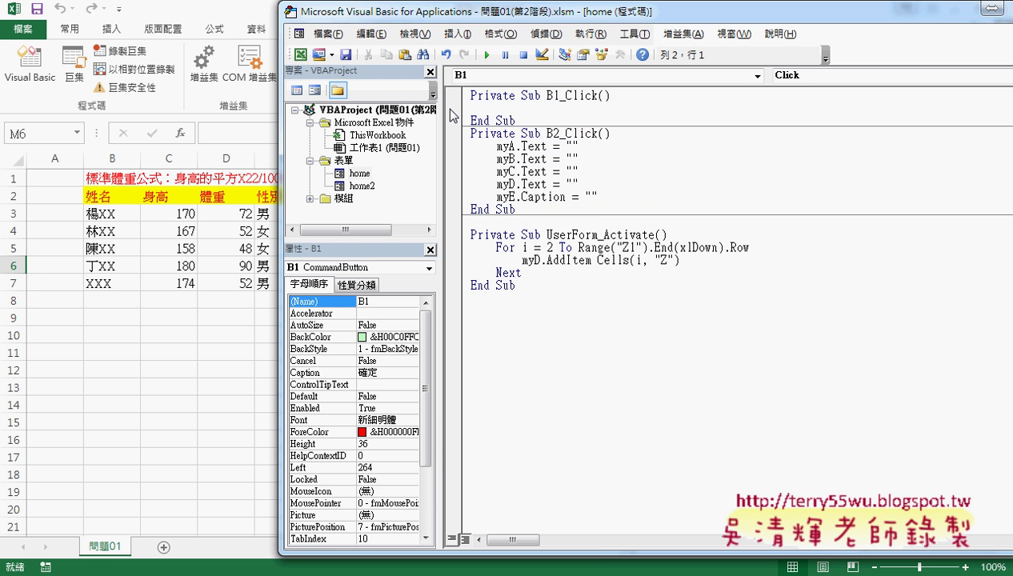
{"action": "key", "text": "Tab"}
Walk through the routine's parts: Sub, B1, the Click event and the End Sub line.
{"action": "left_click_drag", "start_coordinate": [544, 95], "coordinate": [595, 95]}
{"action": "left_click", "coordinate": [567, 95]}
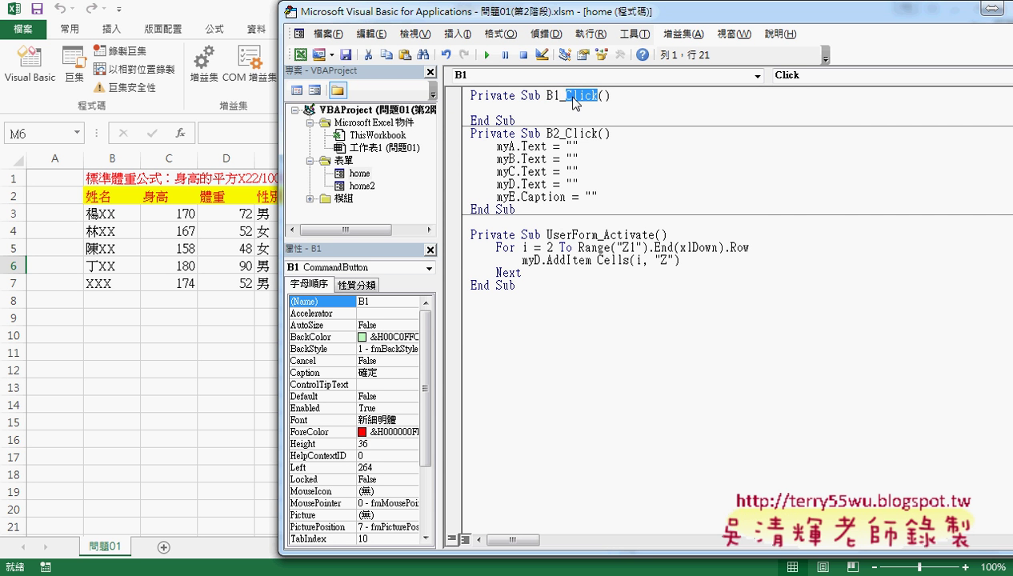
{"action": "left_click_drag", "start_coordinate": [521, 95], "coordinate": [539, 96]}
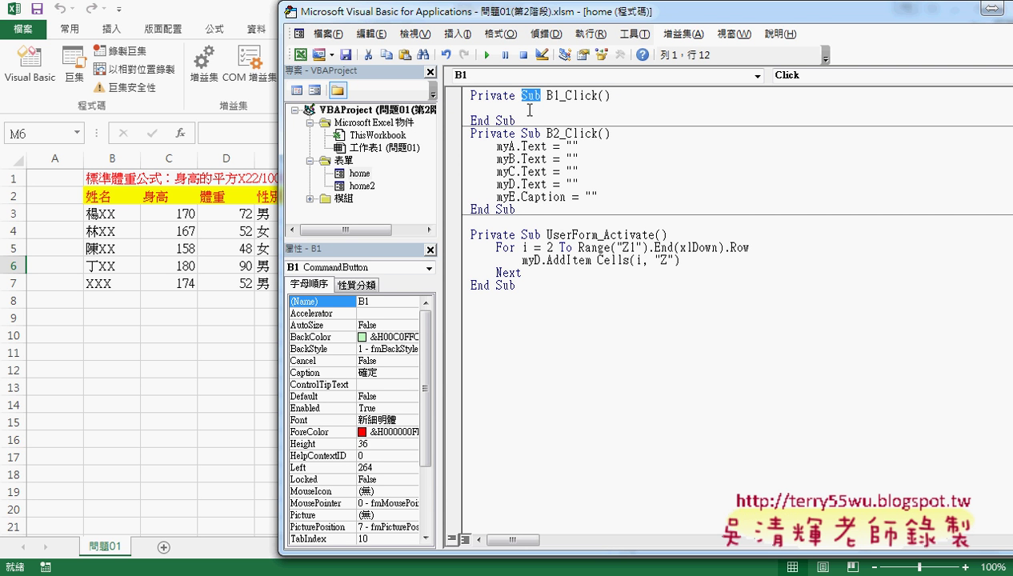
{"action": "left_click_drag", "start_coordinate": [516, 120], "coordinate": [470, 120]}
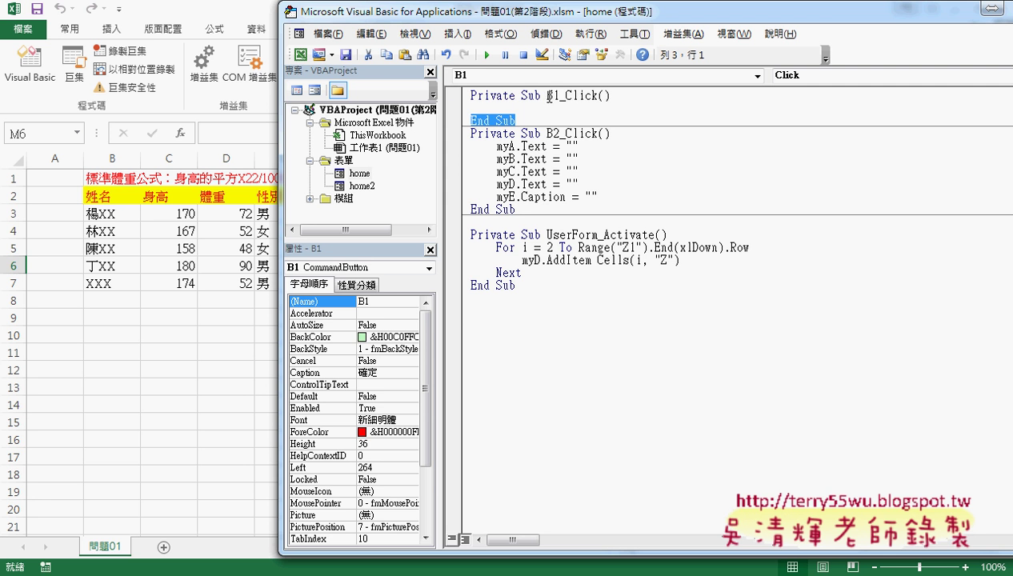
{"action": "left_click_drag", "start_coordinate": [548, 95], "coordinate": [560, 96]}
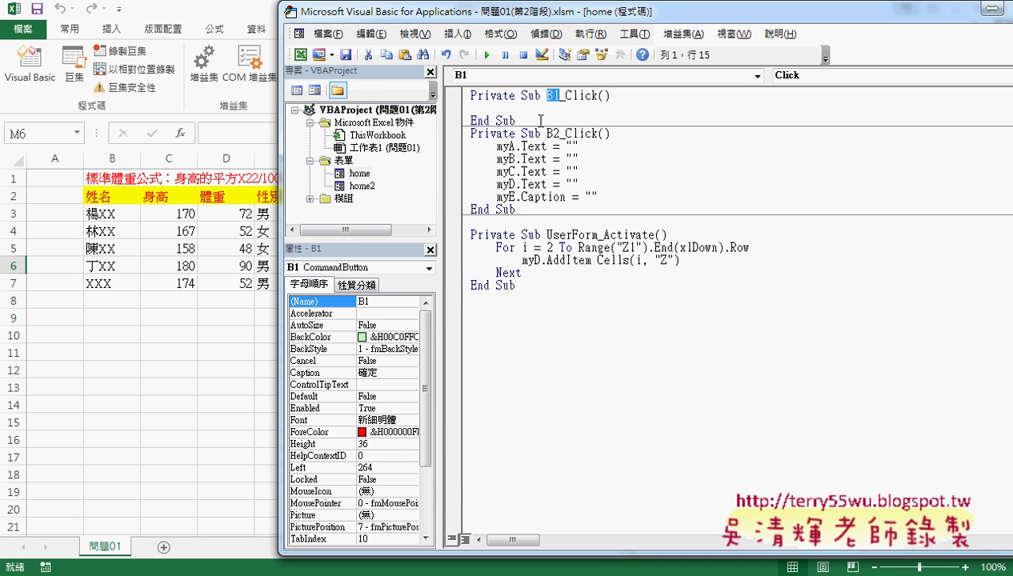
{"action": "left_click_drag", "start_coordinate": [530, 120], "coordinate": [471, 94]}
Add a '1. comment line inside B1_Click and return to the home form design.
{"action": "left_click", "coordinate": [605, 107]}
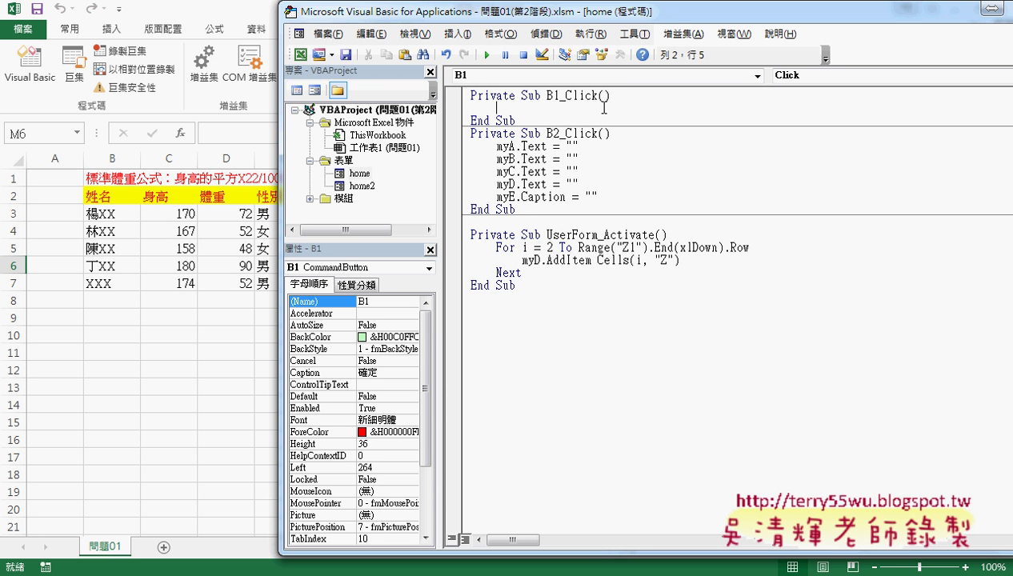
{"action": "key", "text": "Return"}
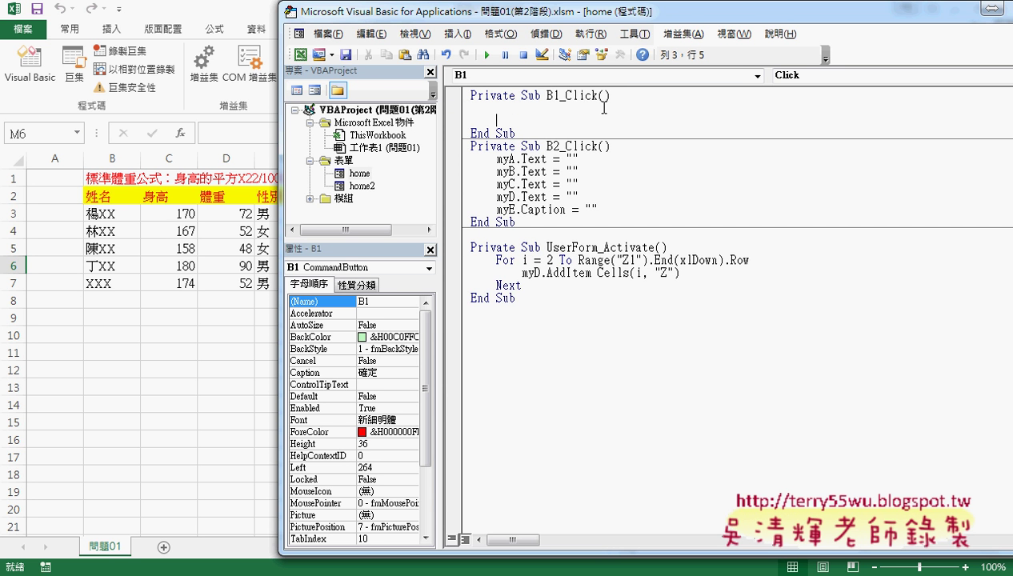
{"action": "key", "text": "Up"}
{"action": "type", "text": "1"}
{"action": "type", "text": "."}
{"action": "left_click", "coordinate": [361, 176]}
{"action": "double_click", "coordinate": [362, 175]}
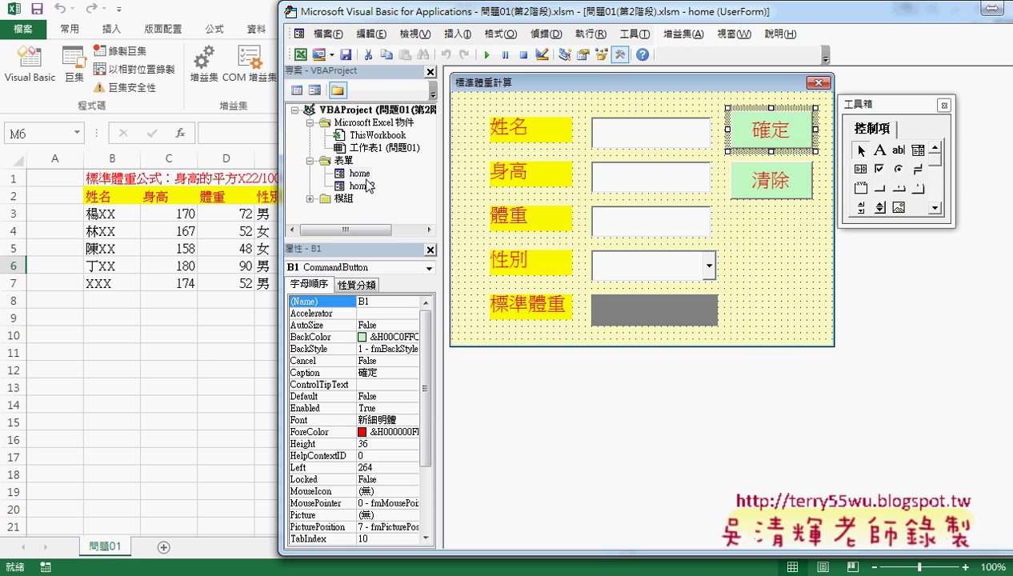
Compare label myE's Caption with the 身高 box myB's Text property, then open B1_Click.
{"action": "left_click", "coordinate": [654, 270]}
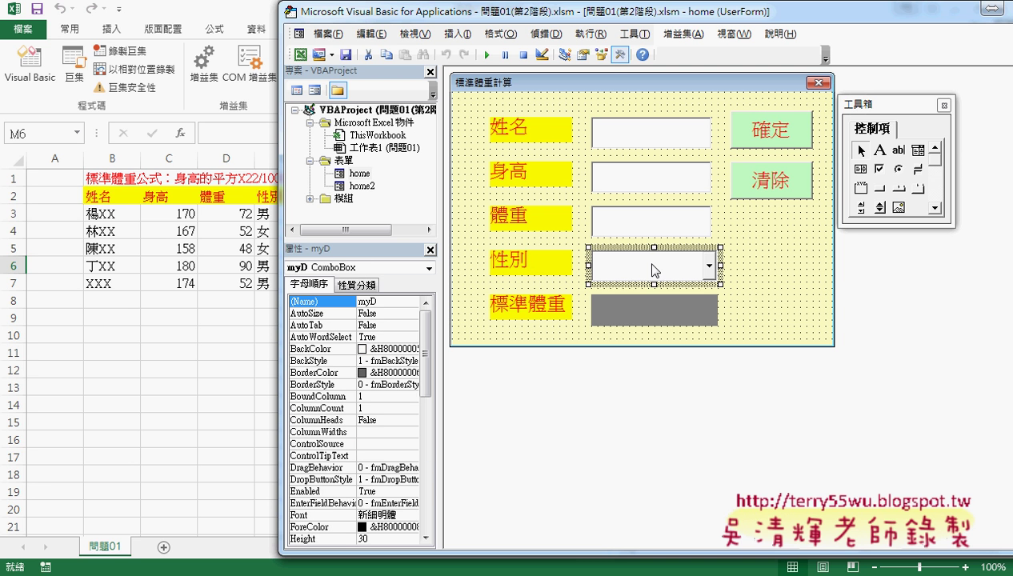
{"action": "left_click", "coordinate": [650, 304]}
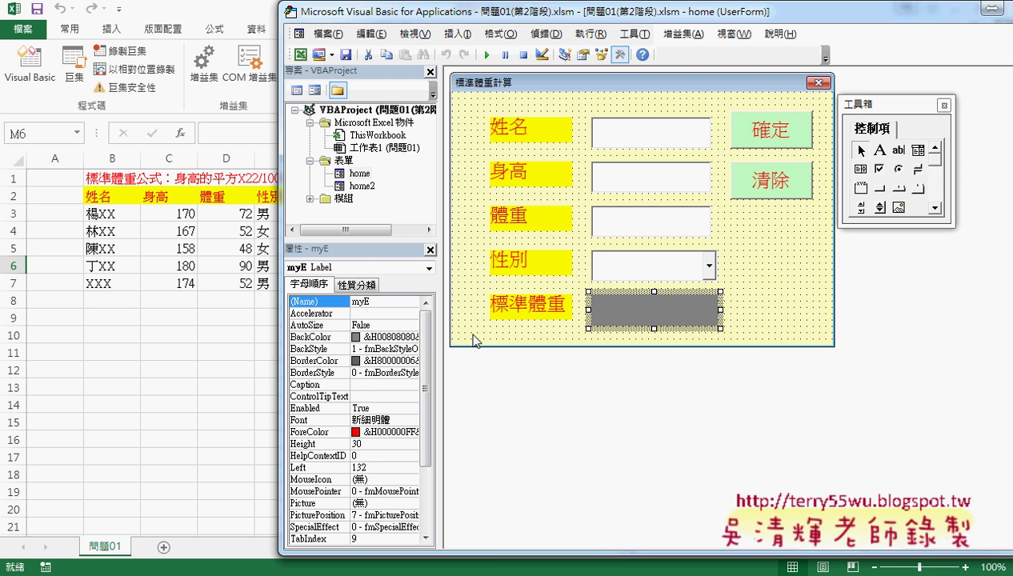
{"action": "left_click", "coordinate": [349, 301]}
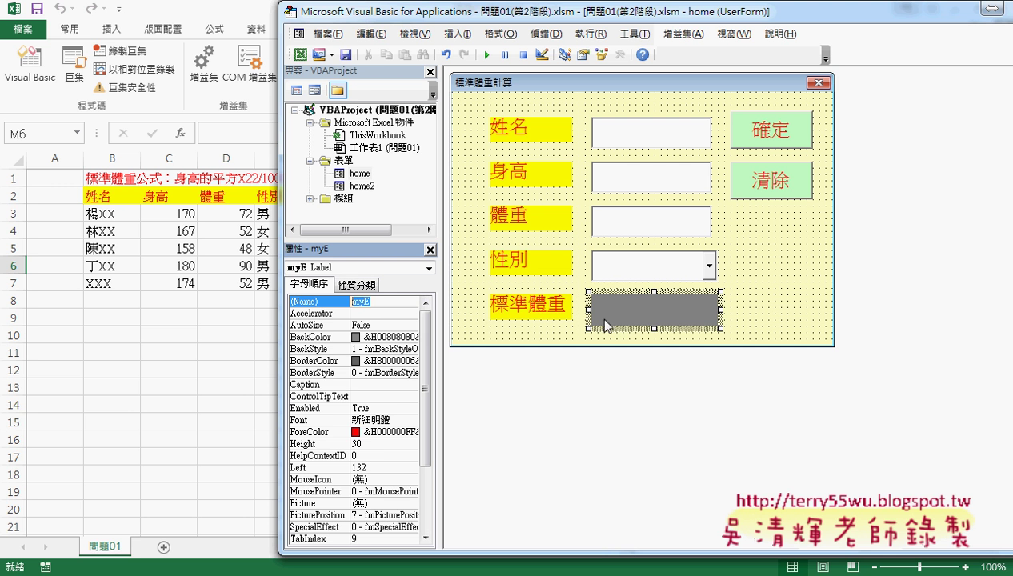
{"action": "left_click", "coordinate": [320, 387]}
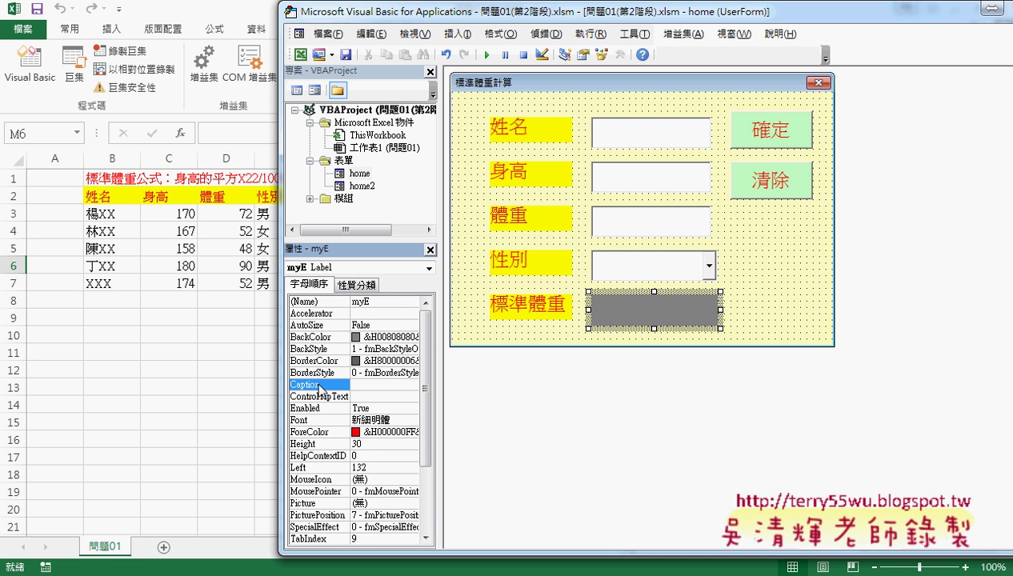
{"action": "left_click", "coordinate": [667, 180]}
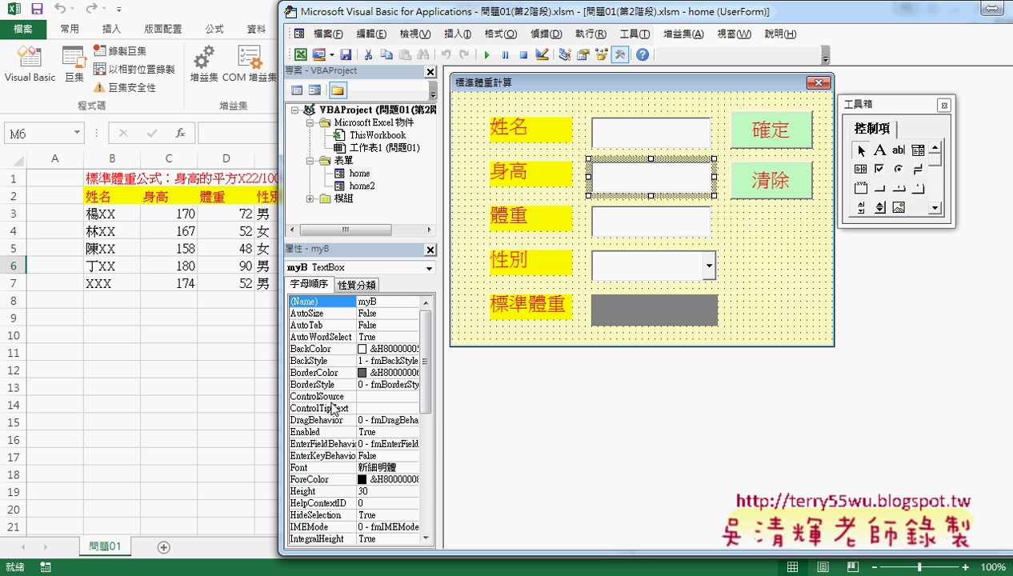
{"action": "mouse_move", "coordinate": [425, 377]}
{"action": "left_mouse_down"}
{"action": "mouse_move", "coordinate": [445, 471]}
{"action": "mouse_move", "coordinate": [402, 500]}
{"action": "left_mouse_up"}
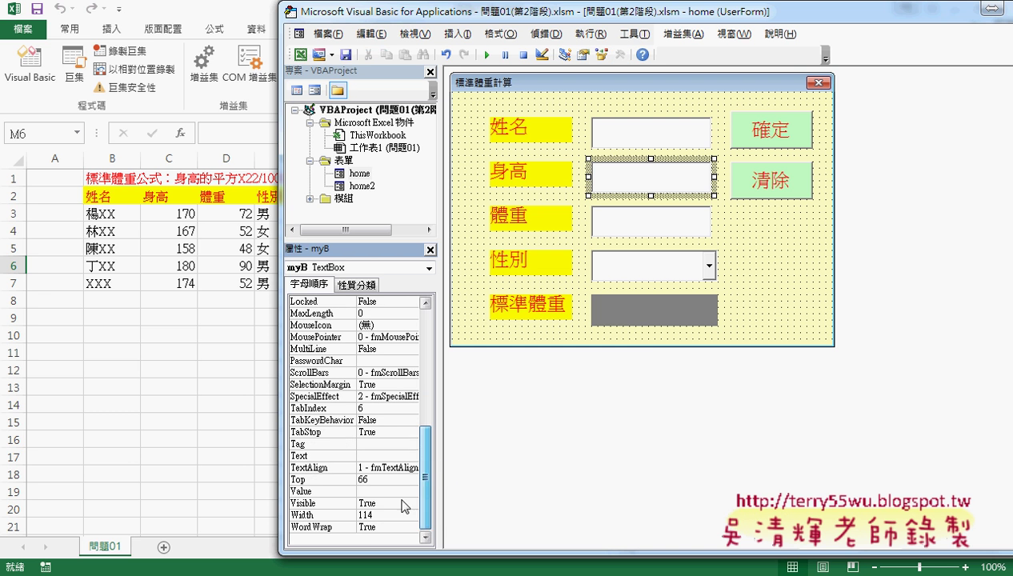
{"action": "left_click", "coordinate": [328, 456]}
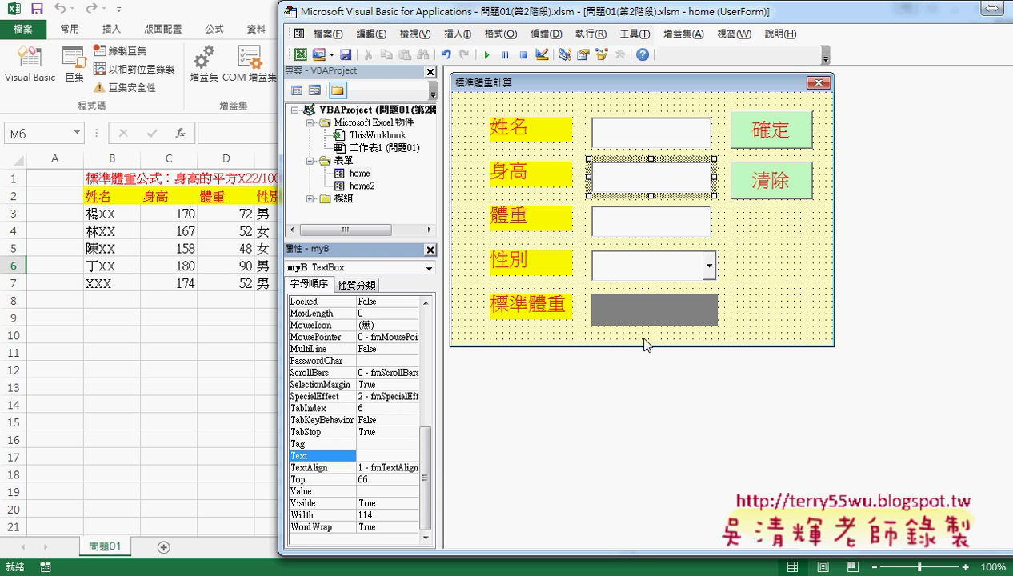
{"action": "left_click", "coordinate": [656, 310]}
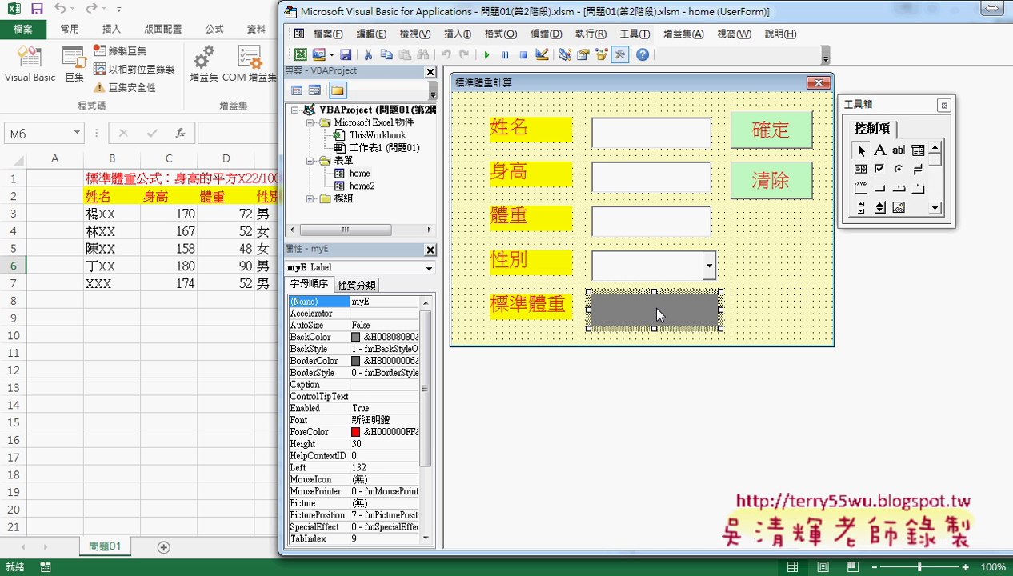
{"action": "left_click", "coordinate": [316, 387]}
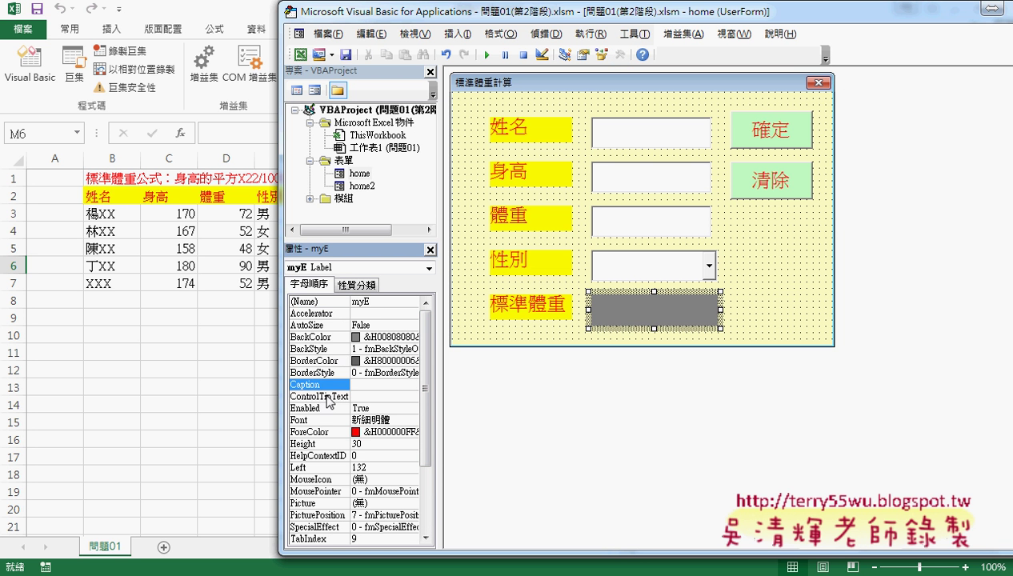
{"action": "double_click", "coordinate": [769, 133]}
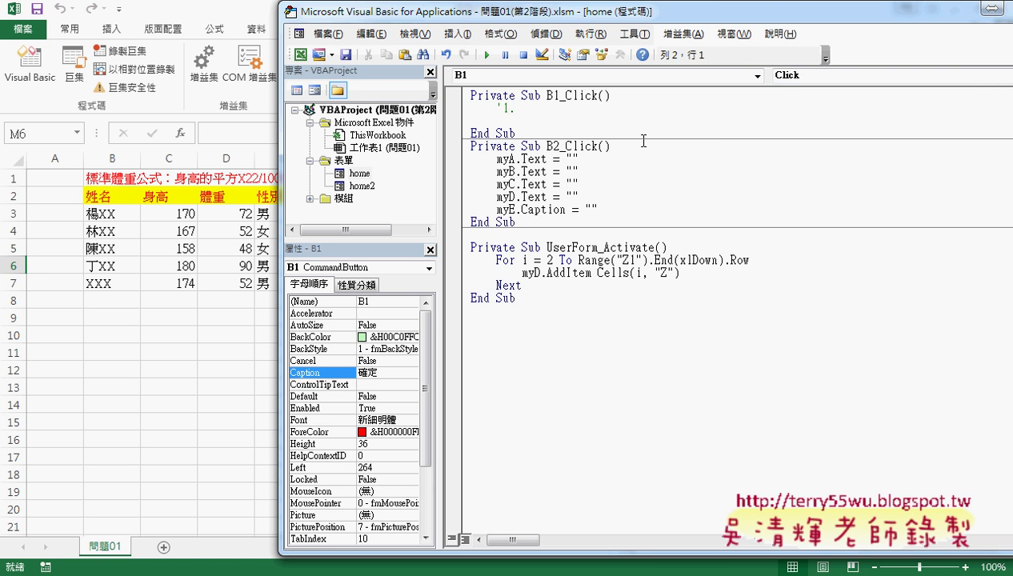
Start B1_Click's code with mye.Caption = on the line below the comment.
{"action": "key", "text": "Right"}
{"action": "key", "text": "Right"}
{"action": "key", "text": "Right"}
{"action": "key", "text": "Right"}
{"action": "key", "text": "Down"}
{"action": "type", "text": "m"}
{"action": "type", "text": "ye"}
{"action": "type", "text": ".ca"}
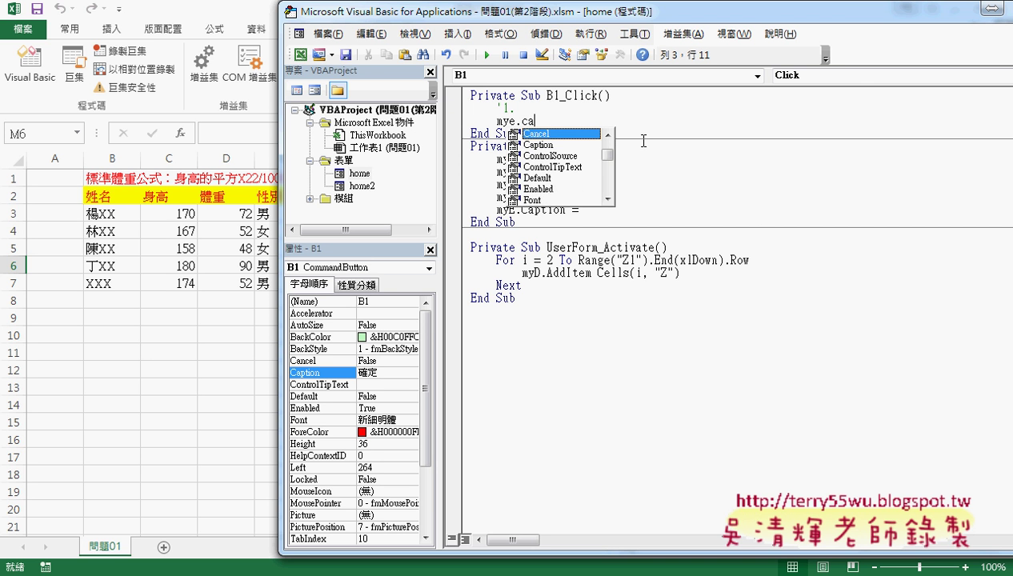
{"action": "key", "text": "Down"}
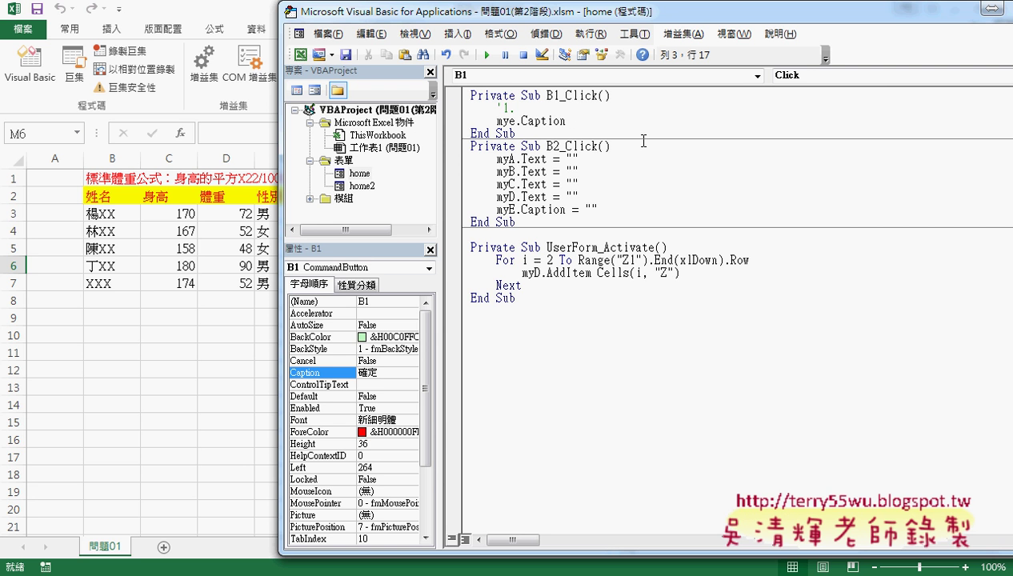
{"action": "type", "text": "="}
Copy 標準體重函數2 from Module1 and paste it after mye.Caption =, opening the bracket.
{"action": "double_click", "coordinate": [339, 198]}
{"action": "double_click", "coordinate": [361, 211]}
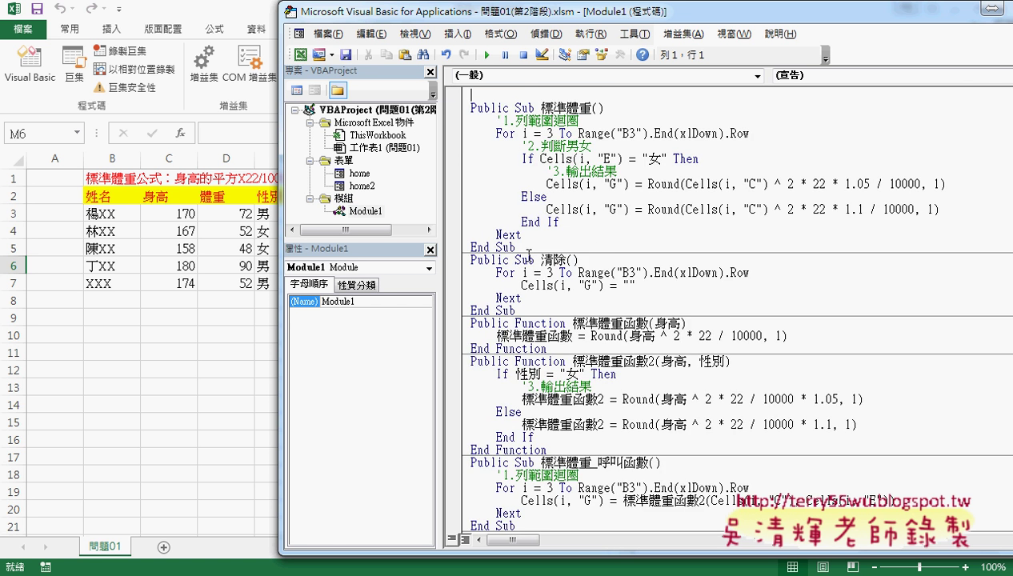
{"action": "scroll", "coordinate": [614, 287], "scroll_direction": "down", "scroll_amount": 2}
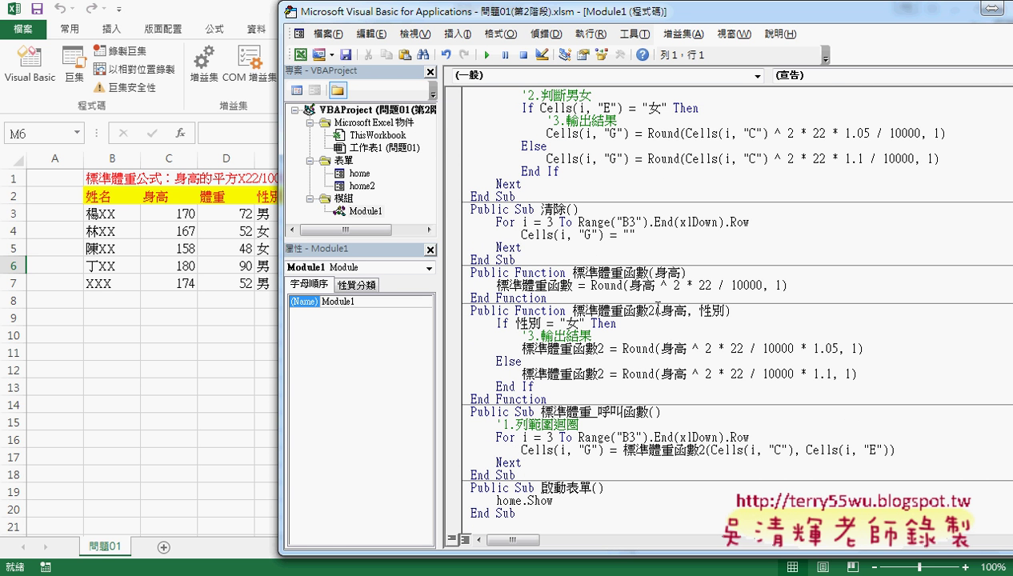
{"action": "left_click_drag", "start_coordinate": [655, 310], "coordinate": [573, 311]}
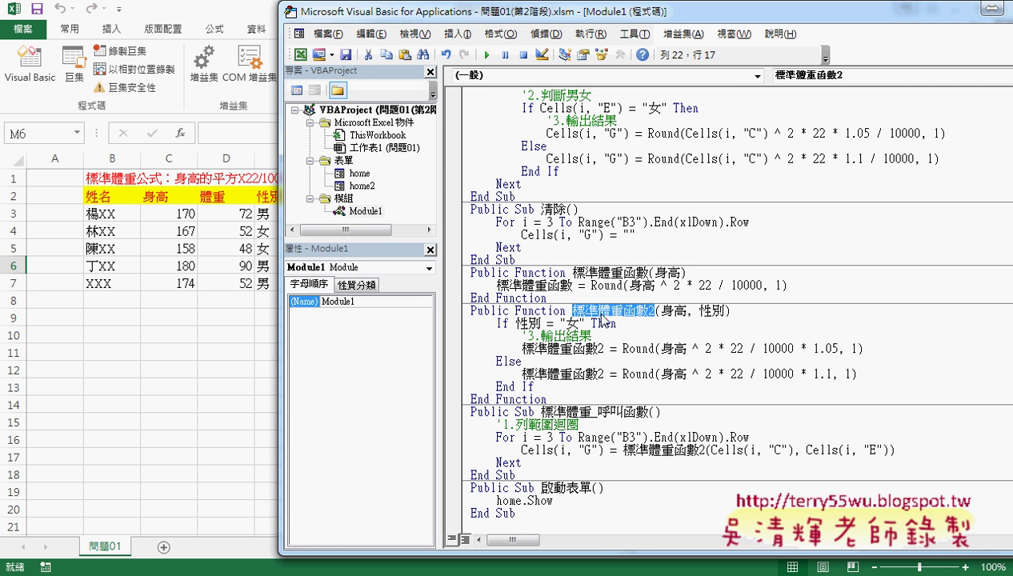
{"action": "double_click", "coordinate": [360, 174]}
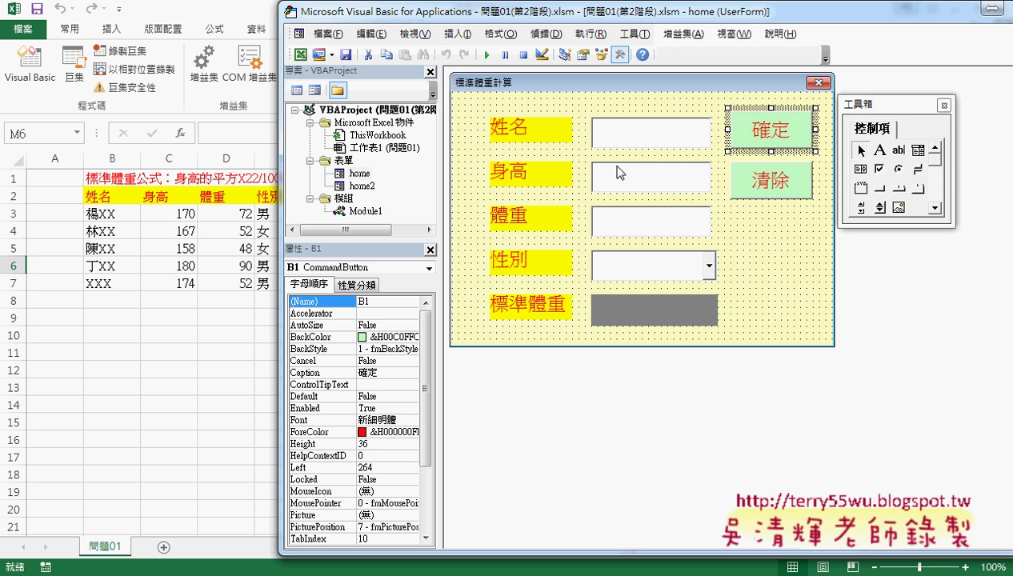
{"action": "double_click", "coordinate": [771, 126]}
{"action": "type", "text": "標準體重函數2"}
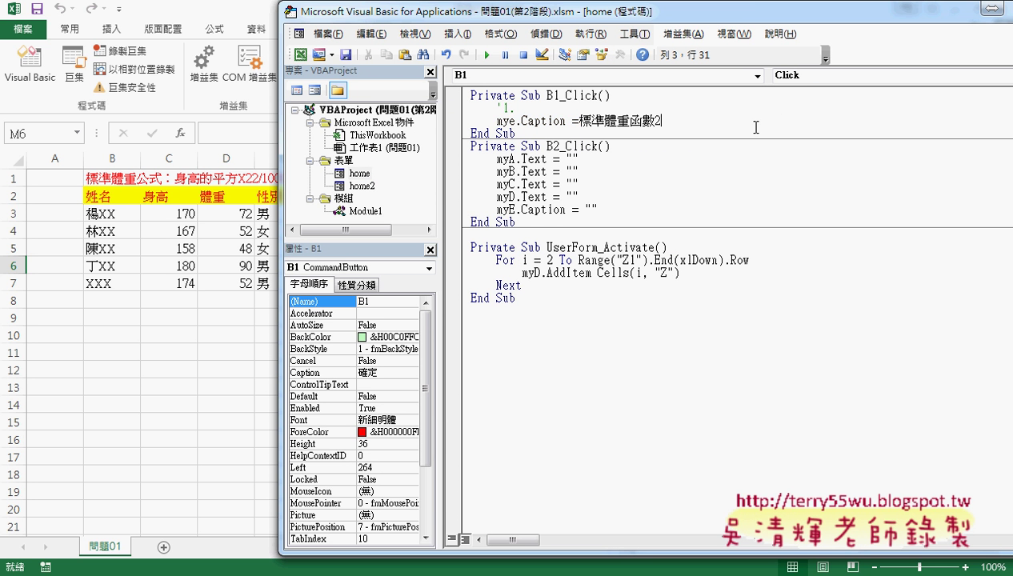
{"action": "type", "text": "("}
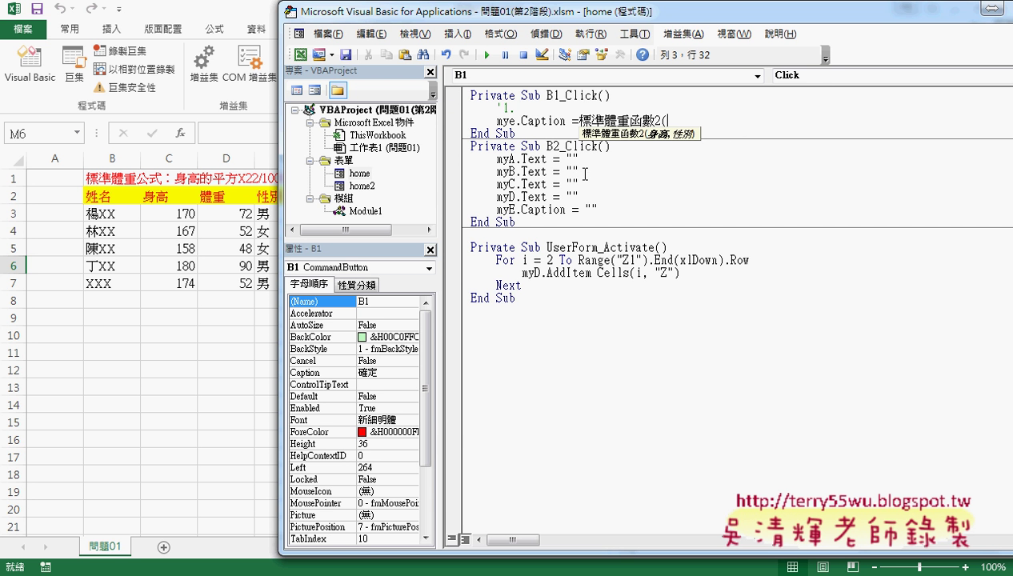
{"action": "double_click", "coordinate": [363, 175]}
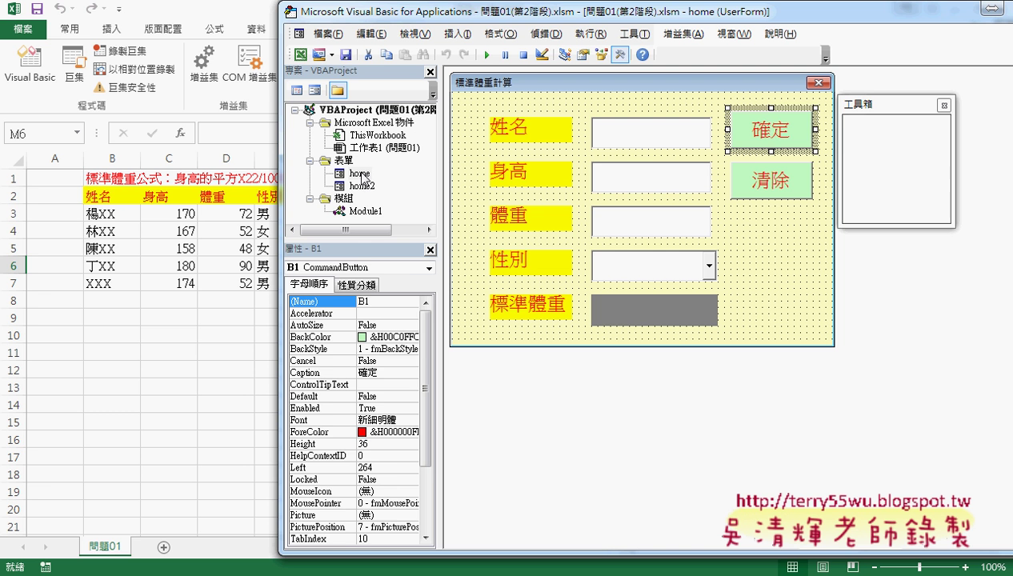
Confirm controls myB and myD, then complete the line as myE.Caption = 標準體重函數2(myB.Text, myD.Text).
{"action": "left_click", "coordinate": [646, 191]}
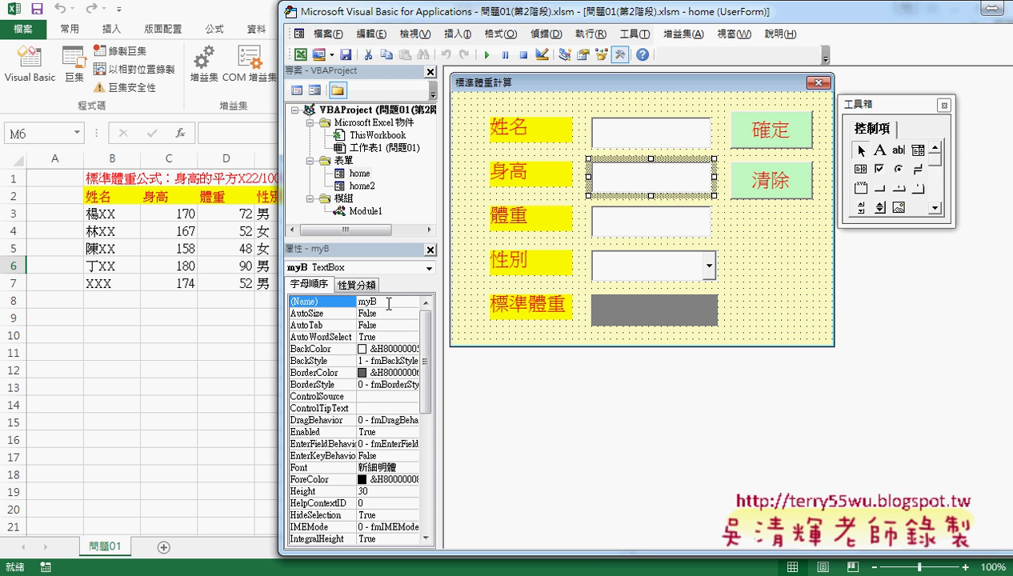
{"action": "left_click", "coordinate": [648, 261]}
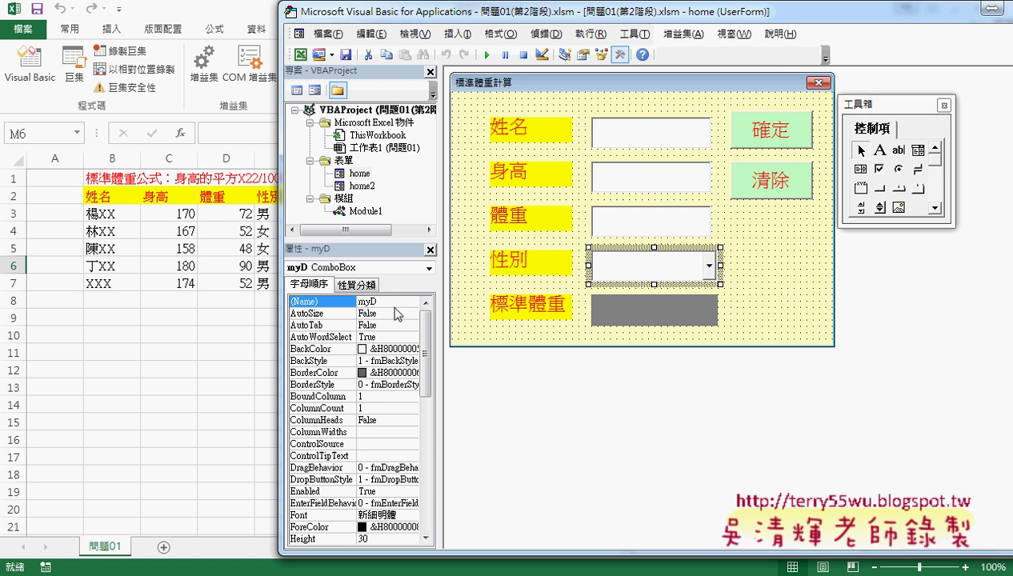
{"action": "double_click", "coordinate": [775, 132]}
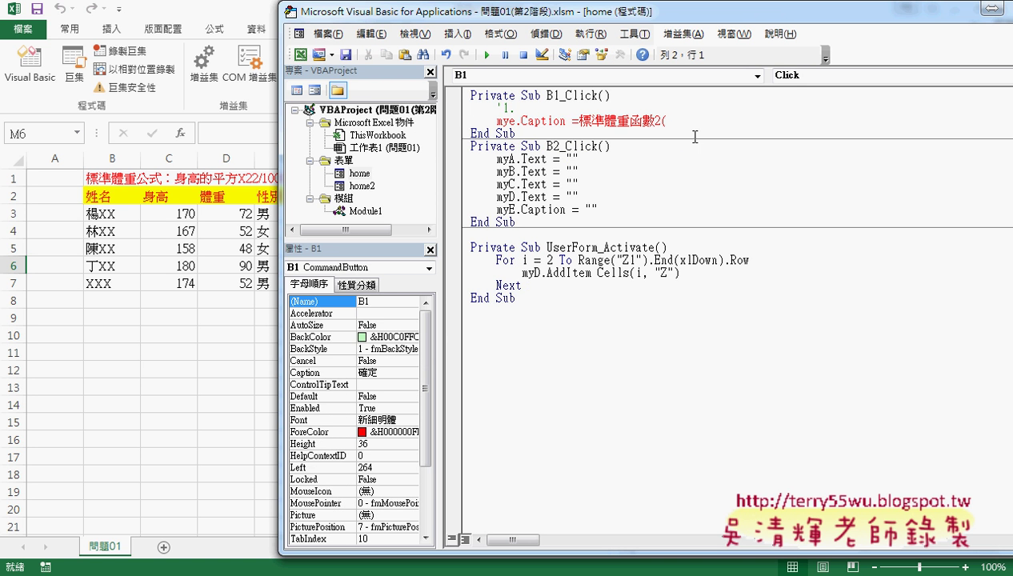
{"action": "type", "text": "my"}
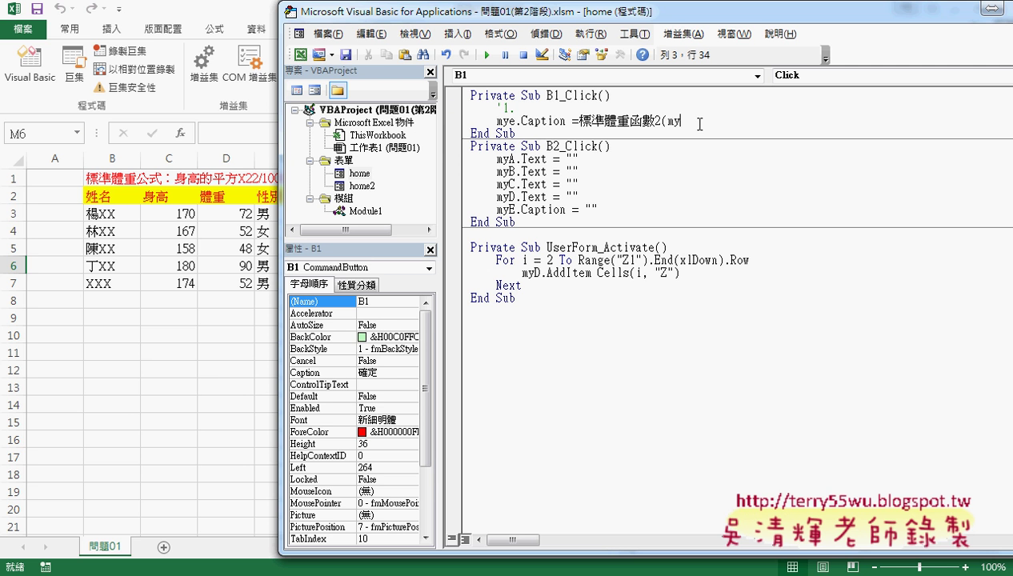
{"action": "type", "text": "b.t"}
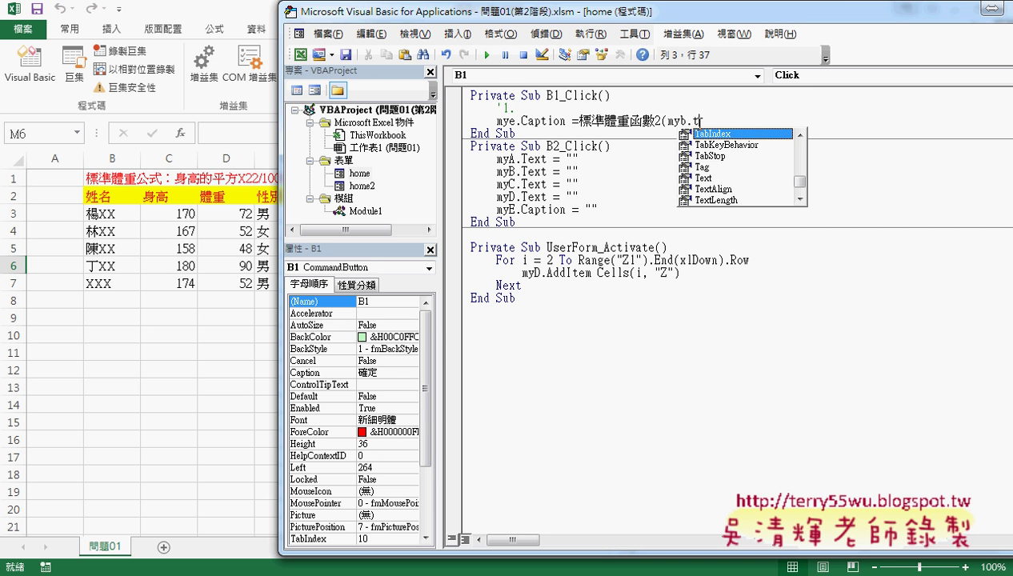
{"action": "type", "text": "e "}
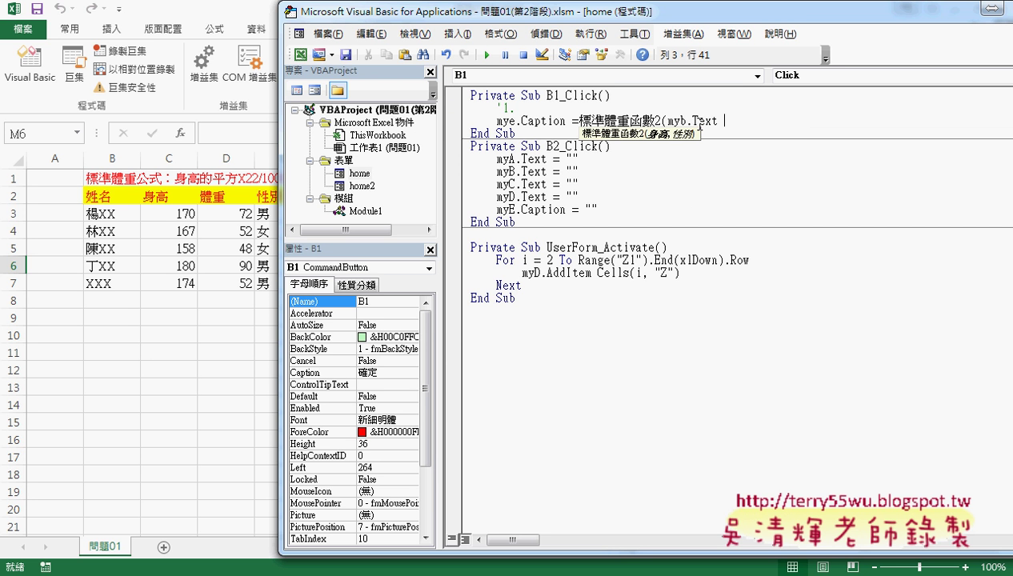
{"action": "type", "text": ","}
{"action": "key", "text": "BackSpace"}
{"action": "key", "text": "BackSpace"}
{"action": "type", "text": ","}
{"action": "type", "text": "m"}
{"action": "type", "text": "yd.Text "}
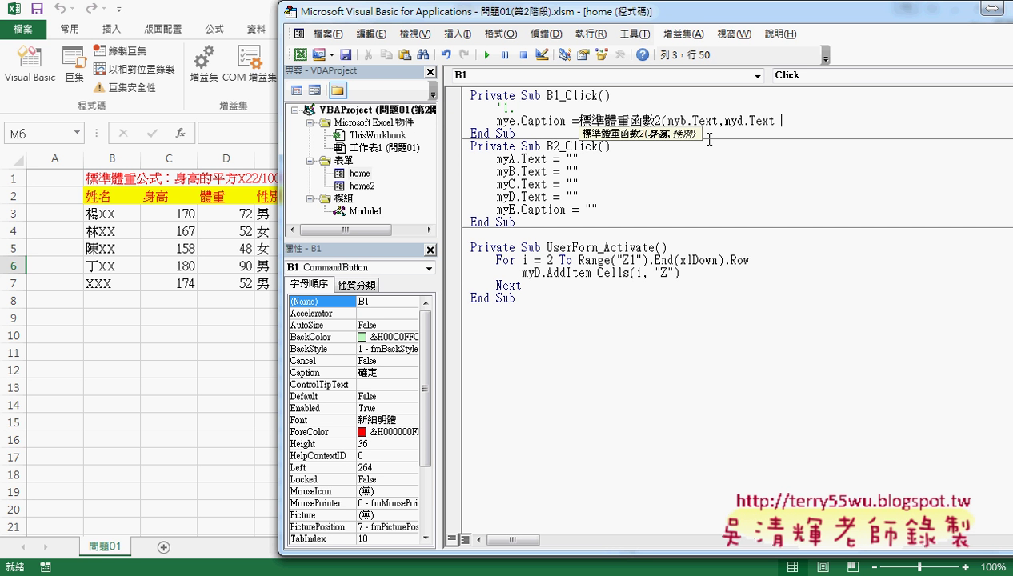
{"action": "type", "text": ")"}
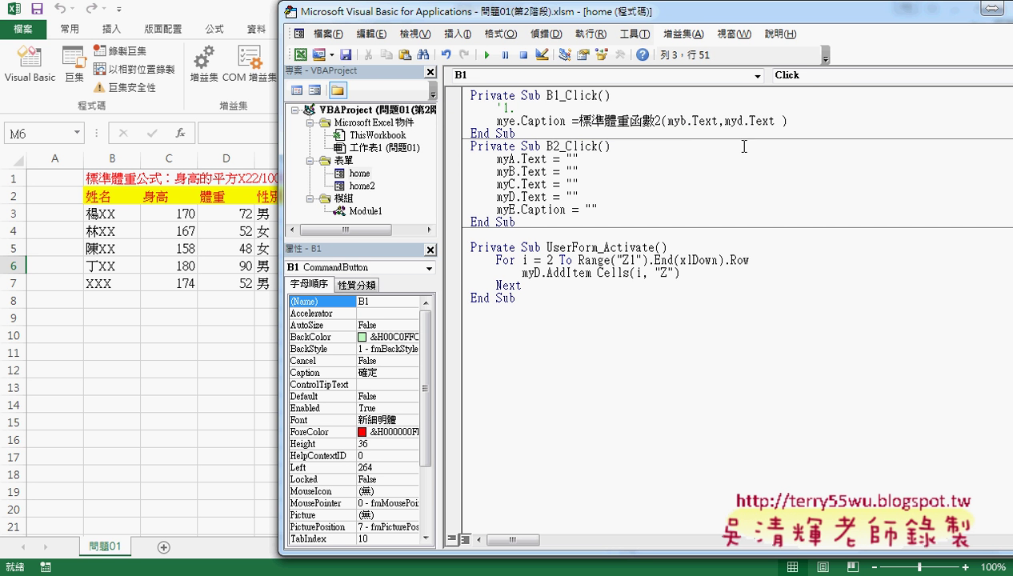
{"action": "left_click", "coordinate": [744, 244]}
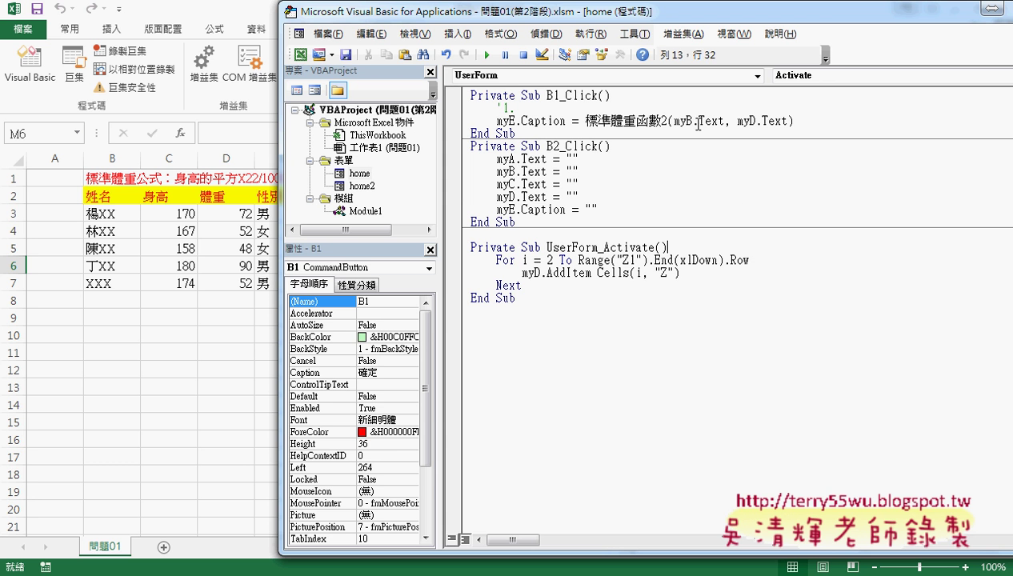
{"action": "left_click_drag", "start_coordinate": [686, 120], "coordinate": [692, 121]}
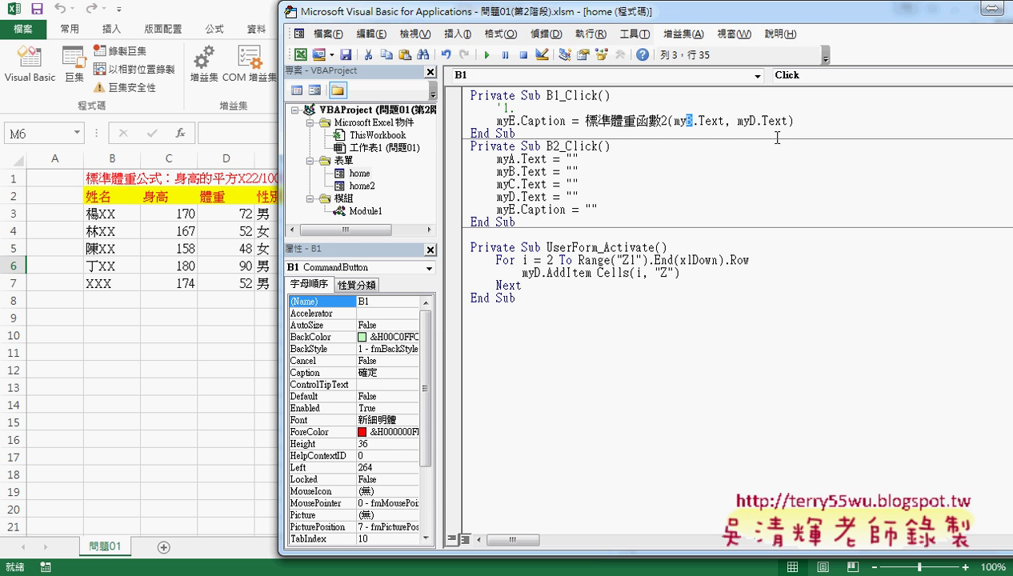
{"action": "left_click_drag", "start_coordinate": [748, 121], "coordinate": [756, 120]}
Run the form and enter name XXX, height 175, weight 62 and gender 男.
{"action": "type", "text": "D"}
{"action": "left_click", "coordinate": [488, 55]}
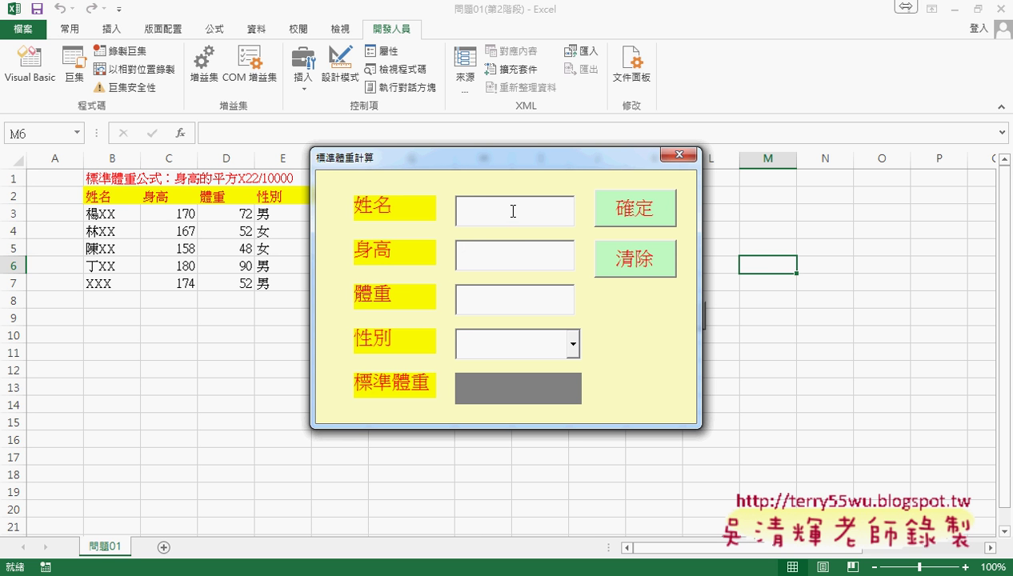
{"action": "type", "text": "XXX"}
{"action": "key", "text": "Tab"}
{"action": "type", "text": "1"}
{"action": "type", "text": "75"}
{"action": "key", "text": "Tab"}
{"action": "type", "text": "62"}
{"action": "key", "text": "Tab"}
{"action": "type", "text": "男"}
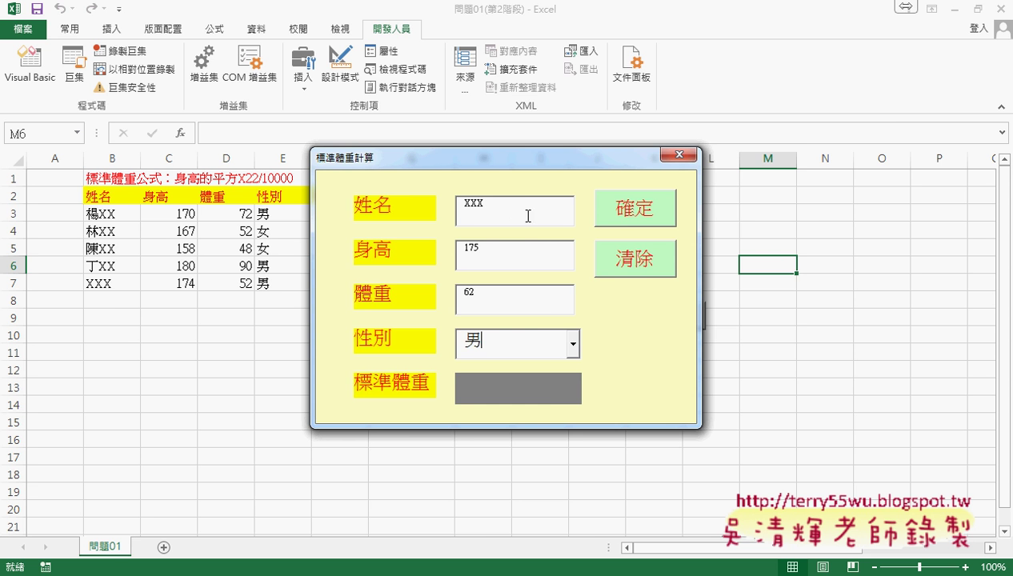
{"action": "left_click_drag", "start_coordinate": [583, 158], "coordinate": [777, 153]}
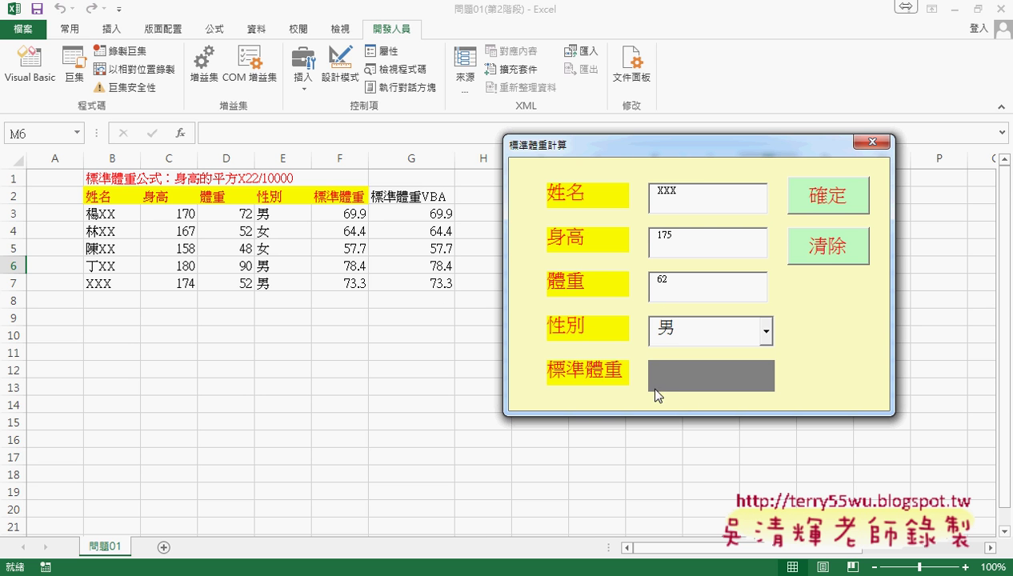
Calculate the standard weight 74.1 for the entered person, then close the running form.
{"action": "left_click", "coordinate": [854, 211]}
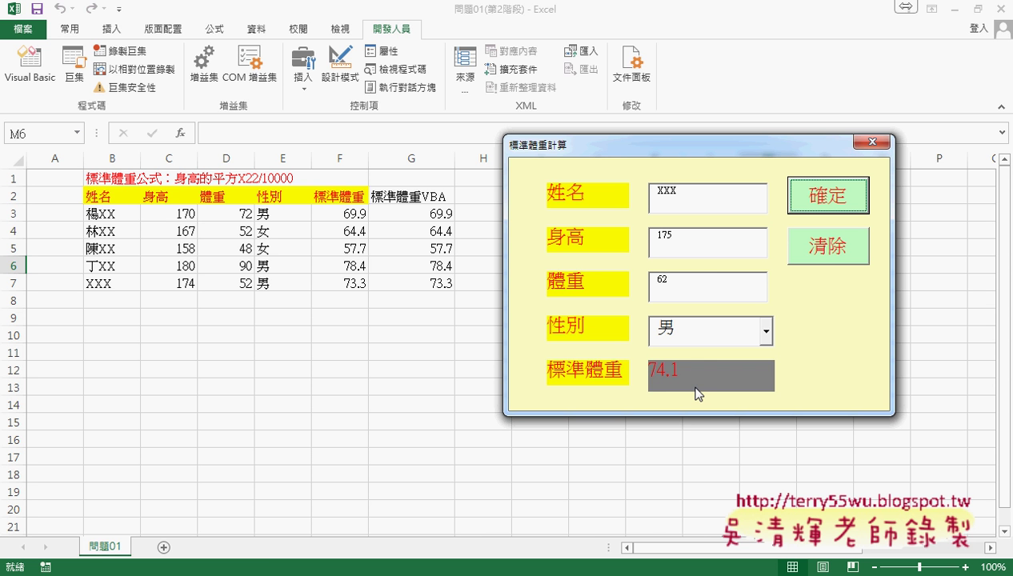
{"action": "left_click", "coordinate": [872, 142]}
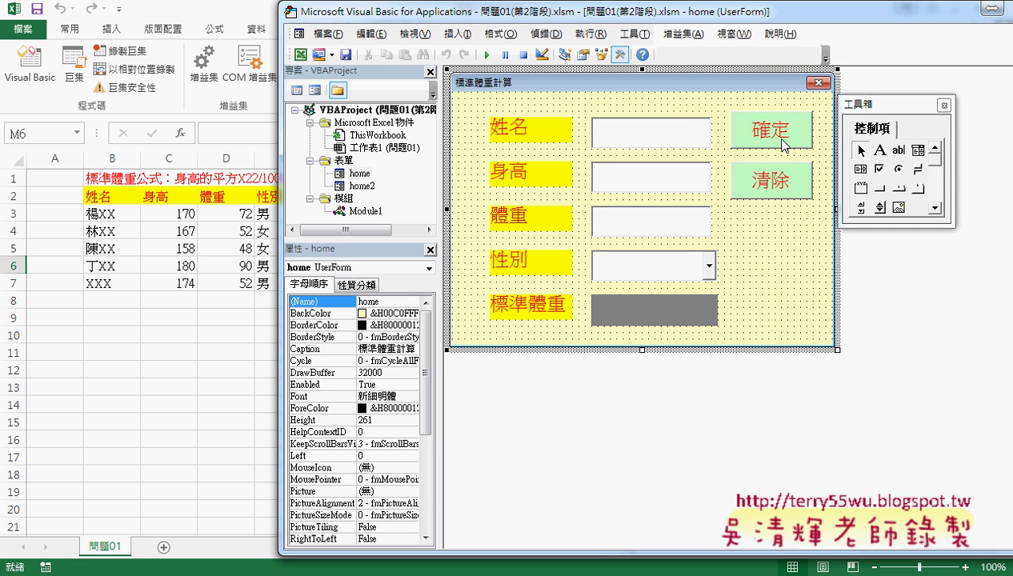
In the 確定 click code, add a '2. comment line below the myE.Caption line.
{"action": "double_click", "coordinate": [783, 145]}
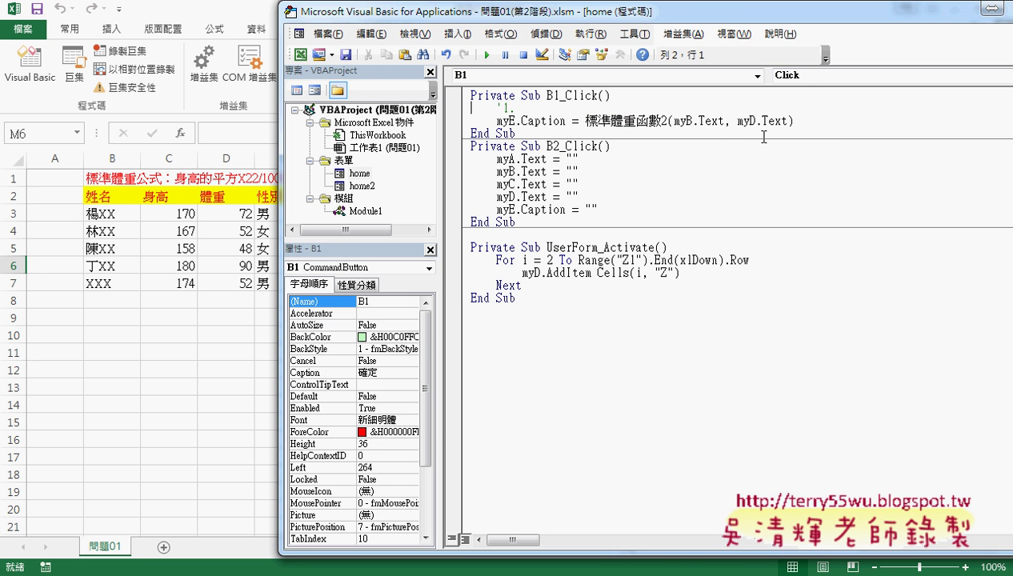
{"action": "left_click", "coordinate": [850, 121]}
{"action": "key", "text": "Return"}
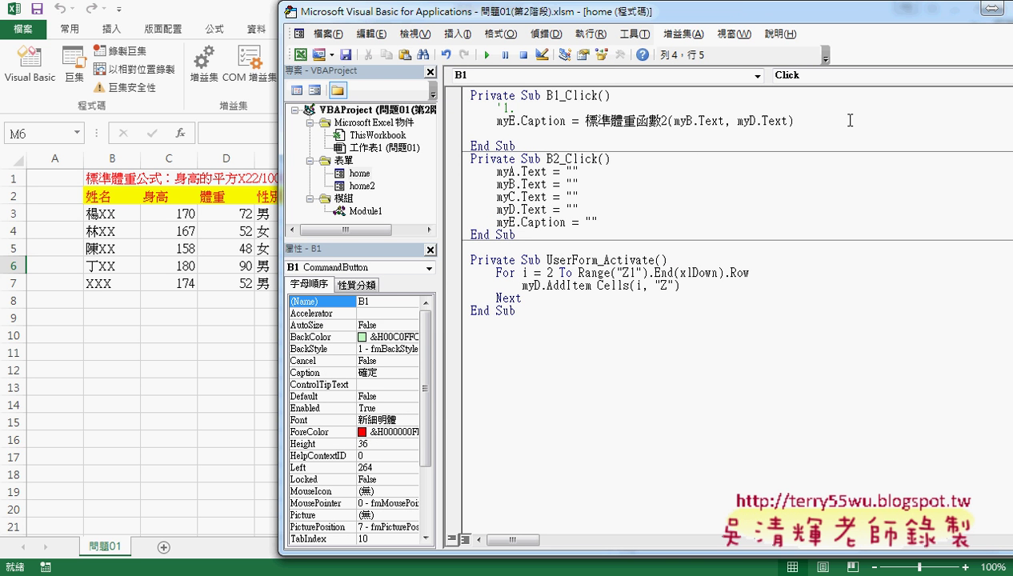
{"action": "type", "text": "'2."}
{"action": "key", "text": "Return"}
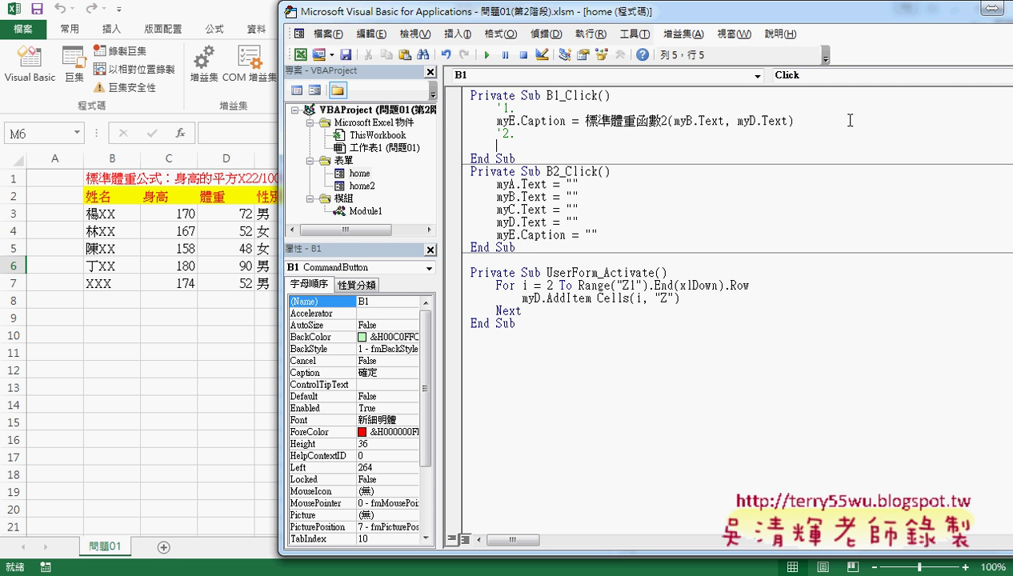
Write r = Range("B2").End(xlDown).Row + 1 under the '2. comment.
{"action": "type", "text": "r="}
{"action": "type", "text": "range("}
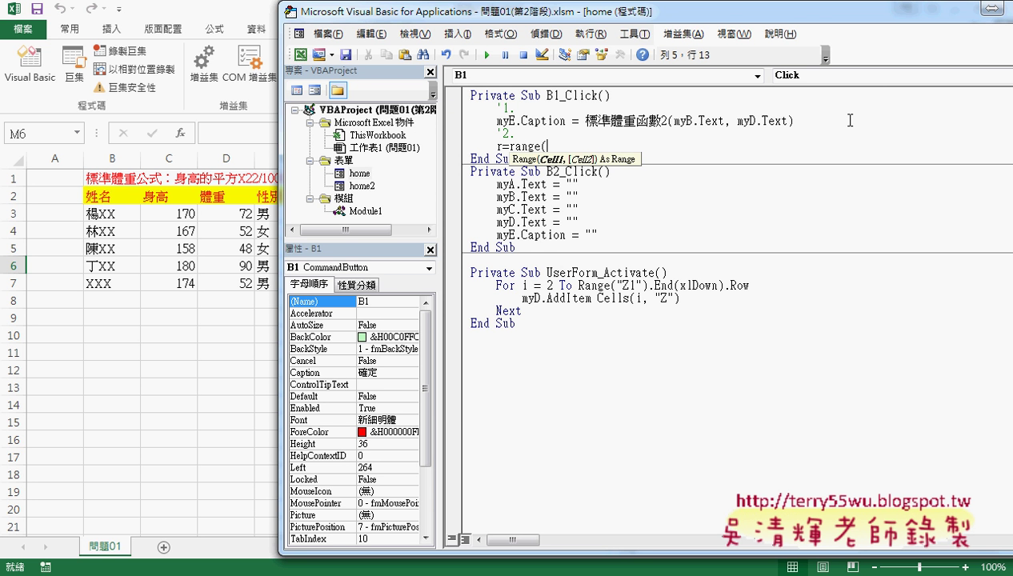
{"action": "type", "text": "\""}
{"action": "type", "text": "B"}
{"action": "type", "text": "2\")"}
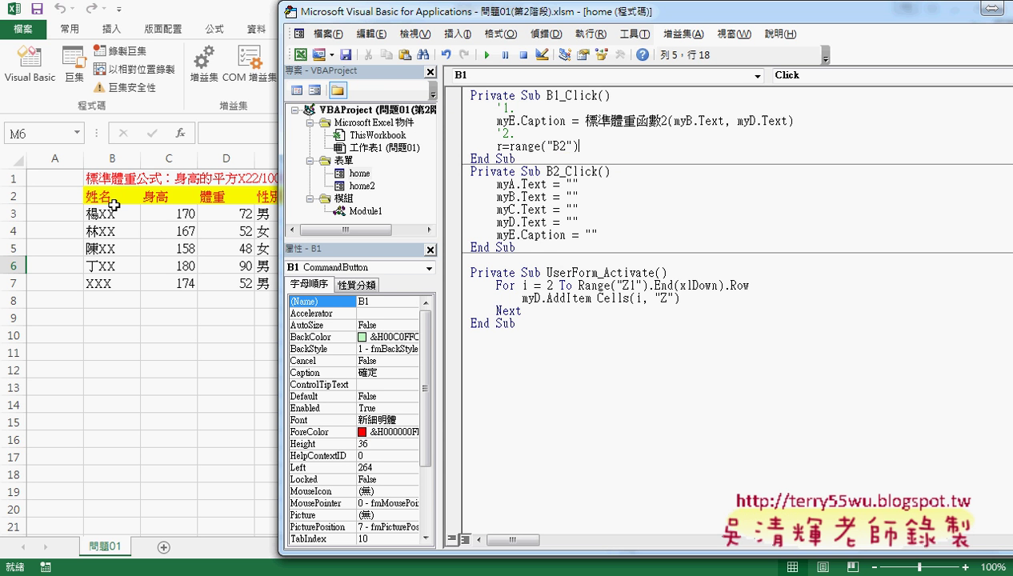
{"action": "type", "text": ".E"}
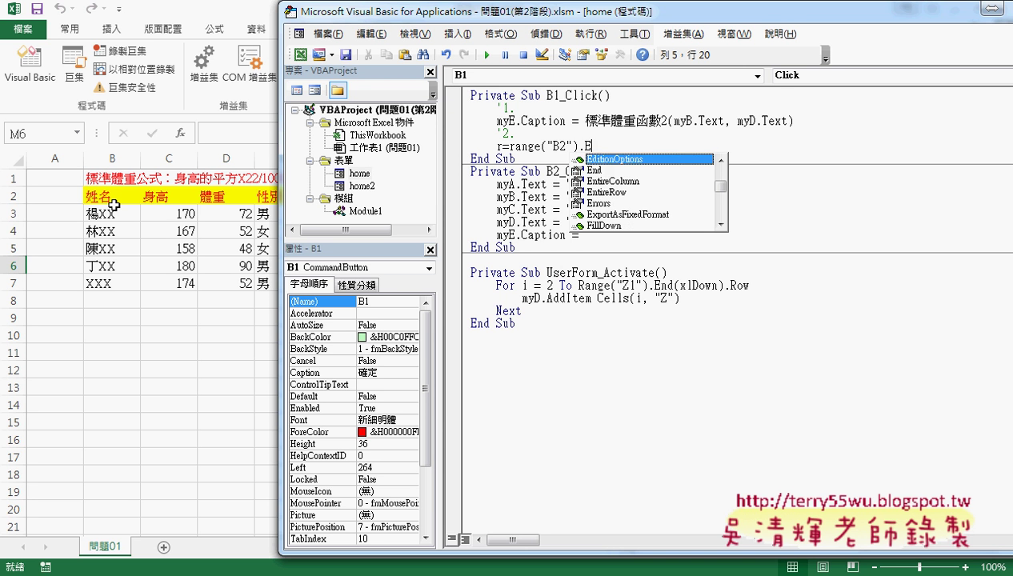
{"action": "key", "text": "Tab"}
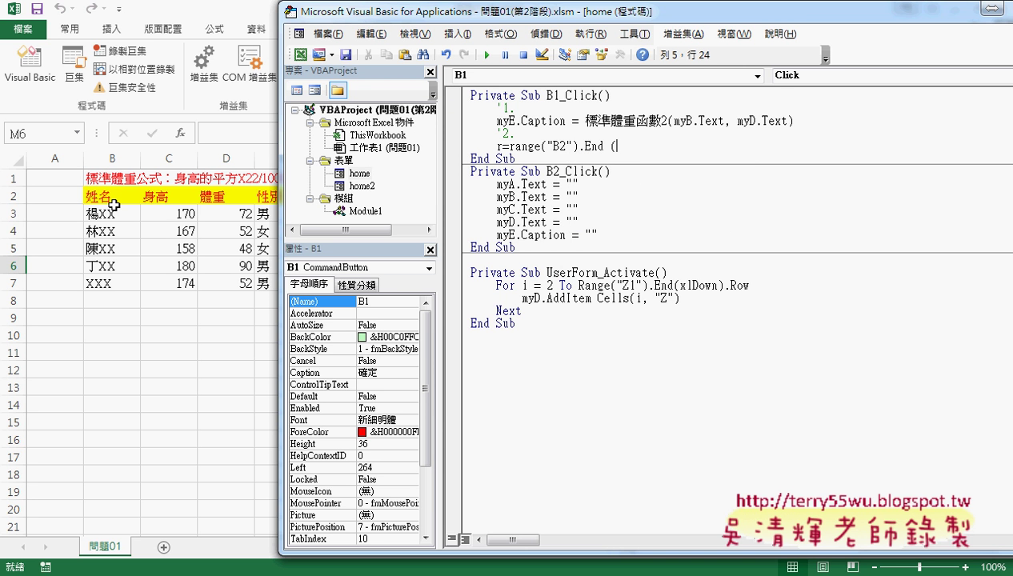
{"action": "type", "text": "("}
{"action": "key", "text": "Tab"}
{"action": "type", "text": ")"}
{"action": "type", "text": "0"}
{"action": "key", "text": "BackSpace"}
{"action": "type", "text": ".ro"}
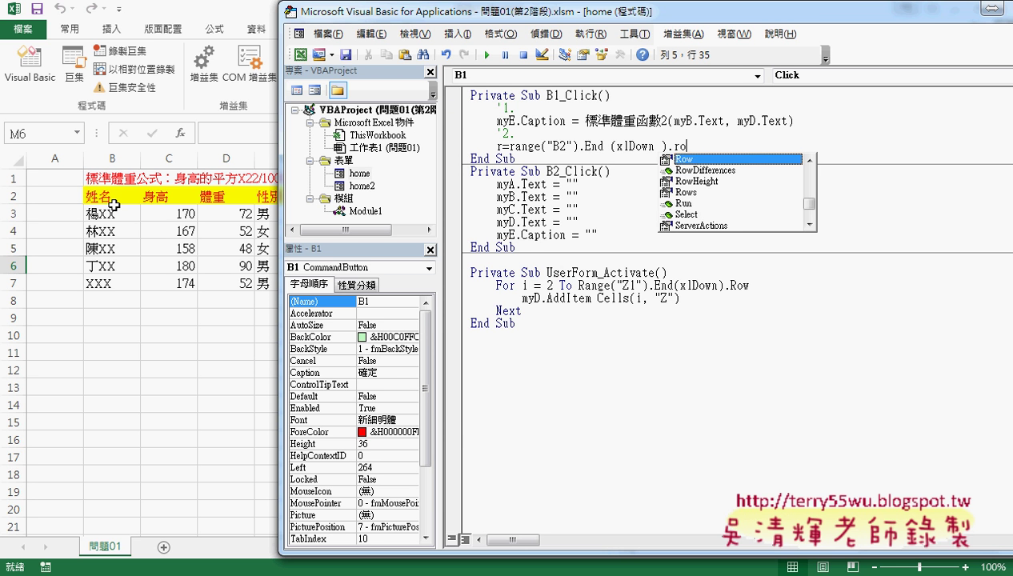
{"action": "key", "text": "Return"}
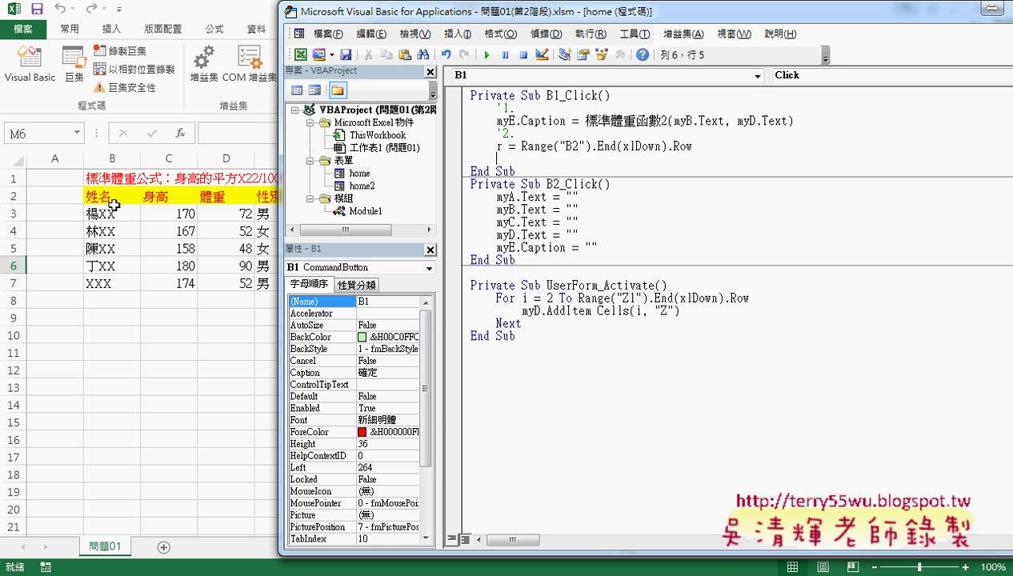
{"action": "key", "text": "Up"}
{"action": "key", "text": "End"}
{"action": "type", "text": "+1"}
Write the line Cells(r, "B") = myA.Text.
{"action": "key", "text": "Return"}
{"action": "type", "text": "cell"}
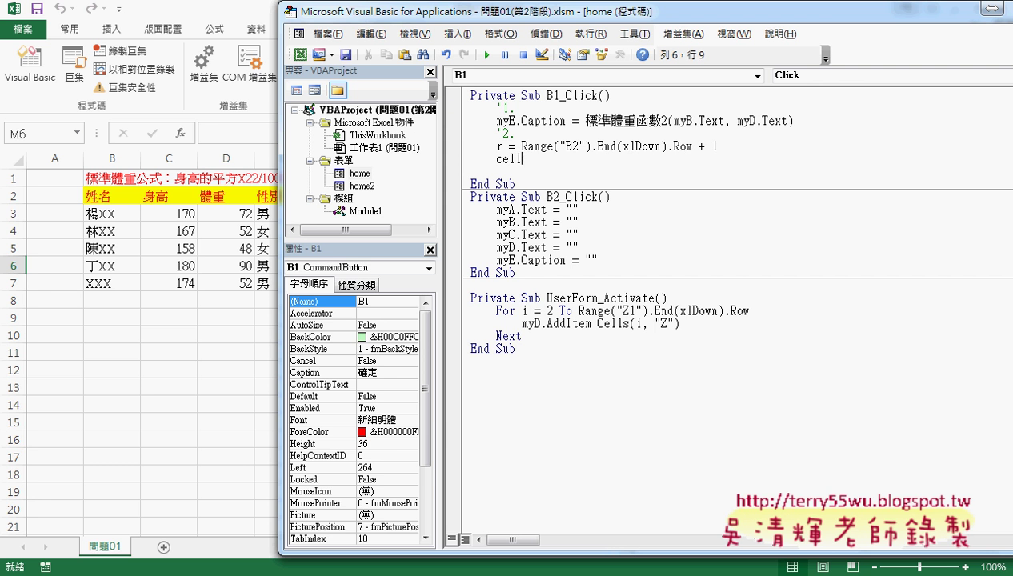
{"action": "type", "text": "s("}
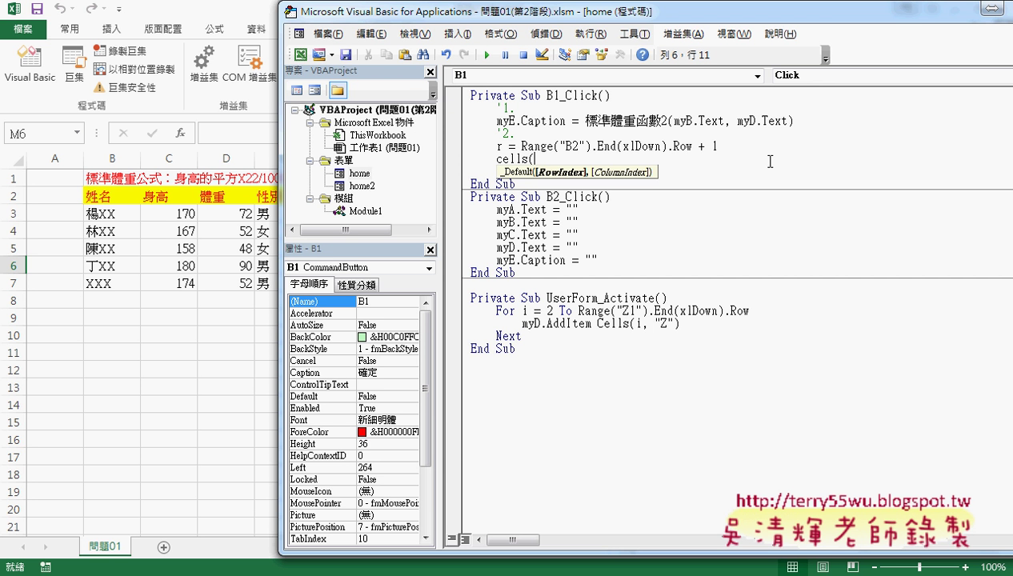
{"action": "type", "text": "r,"}
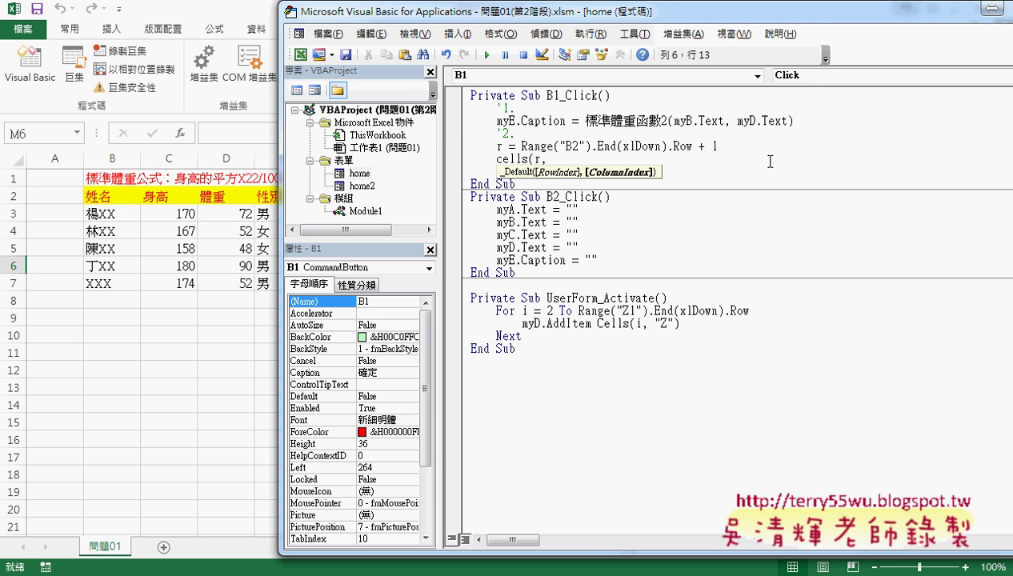
{"action": "type", "text": "2"}
{"action": "key", "text": "BackSpace"}
{"action": "type", "text": "\""}
{"action": "type", "text": "B\")="}
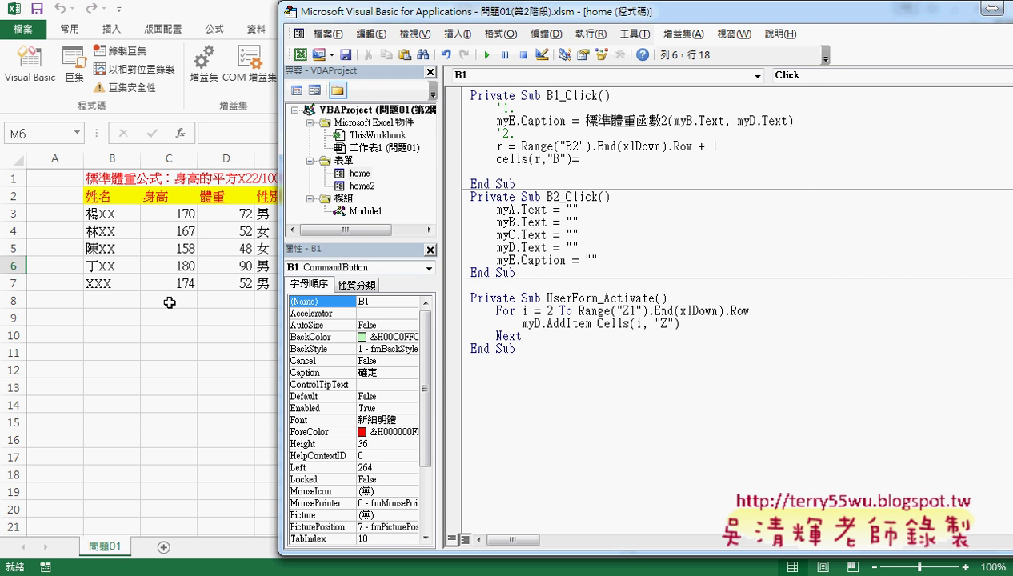
{"action": "type", "text": "m"}
{"action": "type", "text": "ya"}
{"action": "type", "text": ".Text"}
{"action": "key", "text": "Return"}
Duplicate the Cells line four times below itself.
{"action": "key", "text": "Up"}
{"action": "key", "text": "shift+End"}
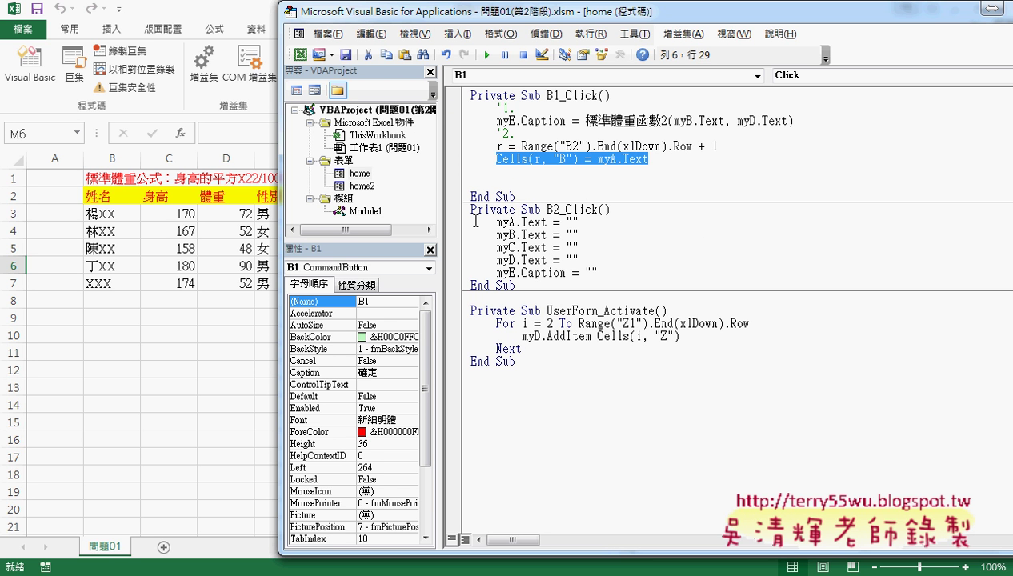
{"action": "key", "text": "ctrl+c"}
{"action": "key", "text": "Down"}
{"action": "key", "text": "ctrl+v"}
{"action": "key", "text": "Return"}
{"action": "key", "text": "ctrl+v"}
{"action": "key", "text": "Return"}
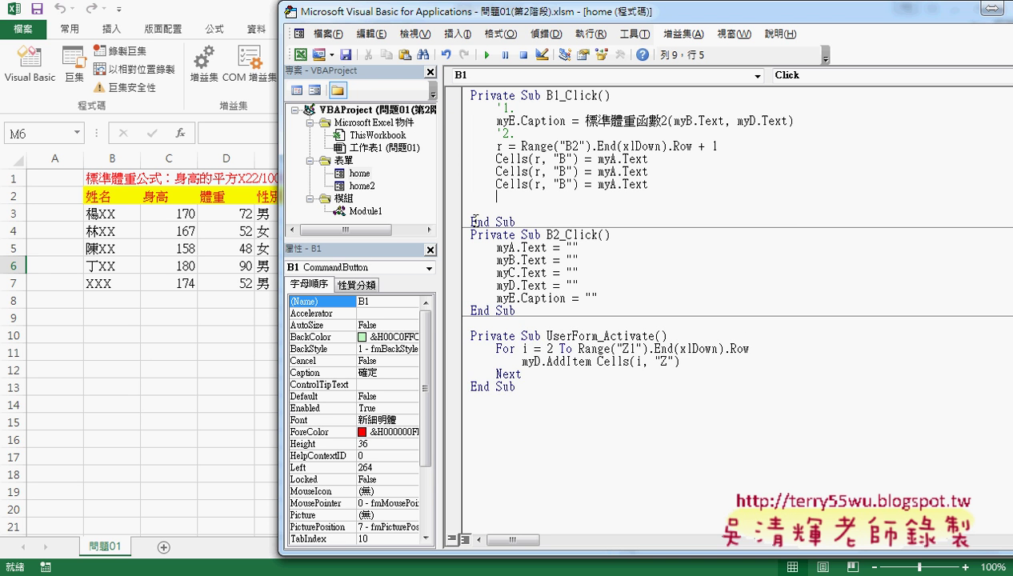
{"action": "key", "text": "ctrl+v"}
{"action": "key", "text": "Return"}
{"action": "key", "text": "ctrl+v"}
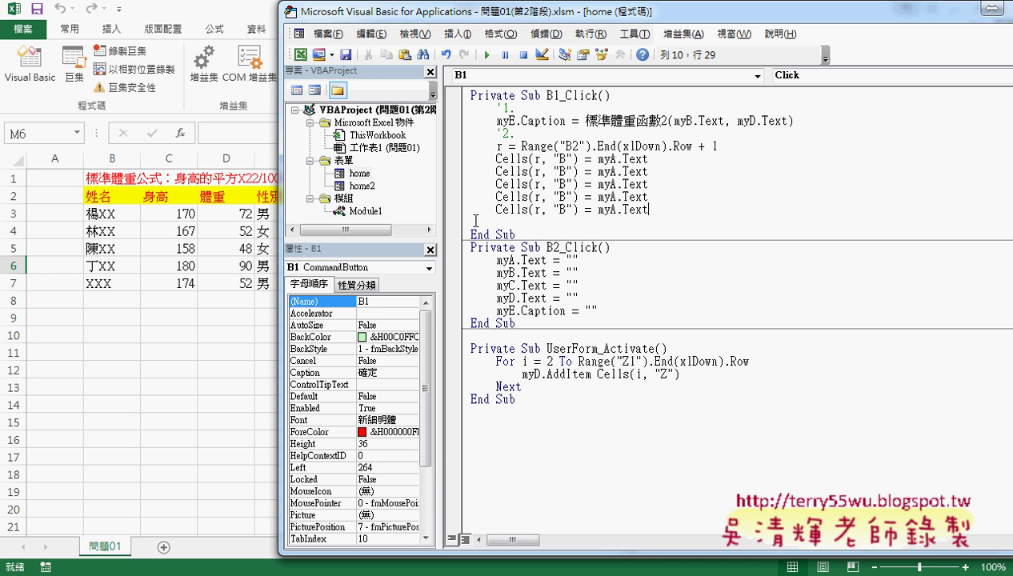
{"action": "key", "text": "Delete"}
Change the copies' myA references to myB, myC, myD and myE.
{"action": "key", "text": "Up"}
{"action": "key", "text": "Up"}
{"action": "key", "text": "Up"}
{"action": "key", "text": "Left"}
{"action": "key", "text": "Left"}
{"action": "key", "text": "Left"}
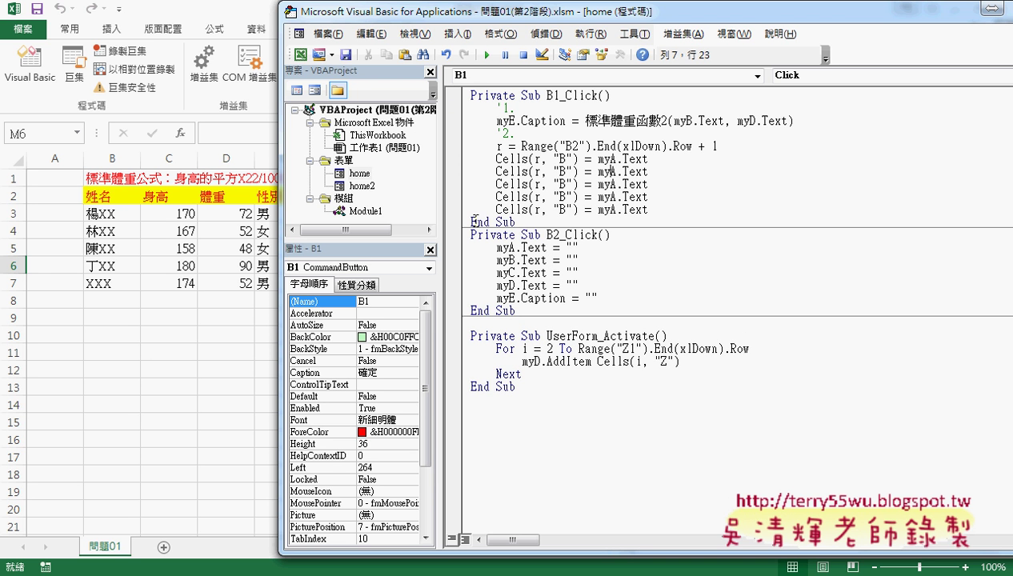
{"action": "key", "text": "shift+Right"}
{"action": "type", "text": "B"}
{"action": "key", "text": "Down"}
{"action": "key", "text": "Left"}
{"action": "key", "text": "shift+Right"}
{"action": "type", "text": "C"}
{"action": "key", "text": "Down"}
{"action": "key", "text": "shift+Left"}
{"action": "type", "text": "D"}
{"action": "key", "text": "Down"}
{"action": "key", "text": "shift+Left"}
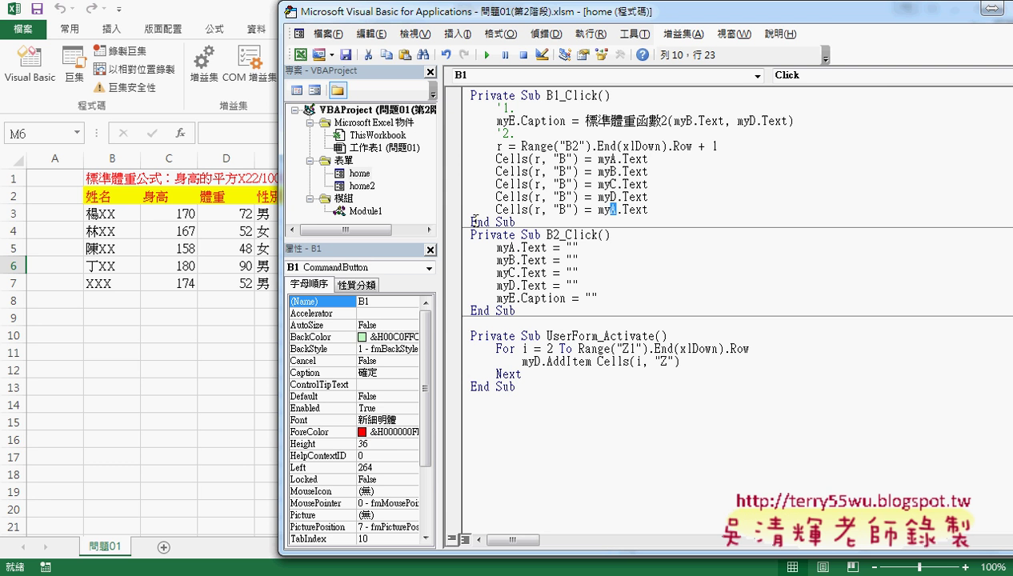
{"action": "type", "text": "E"}
Change the copies' column letters to C, D, E and F.
{"action": "key", "text": "Left"}
{"action": "key", "text": "Left"}
{"action": "key", "text": "Left"}
{"action": "key", "text": "Up"}
{"action": "key", "text": "Up"}
{"action": "key", "text": "Up"}
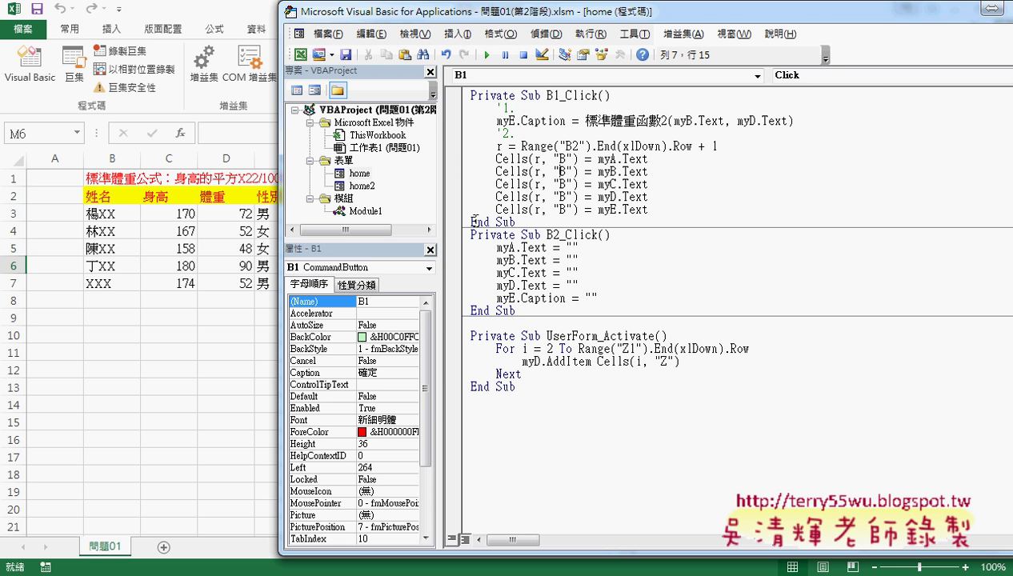
{"action": "key", "text": "shift+Right"}
{"action": "type", "text": "C"}
{"action": "key", "text": "Down"}
{"action": "key", "text": "shift+Left"}
{"action": "type", "text": "D"}
{"action": "key", "text": "Down"}
{"action": "key", "text": "shift+Left"}
{"action": "type", "text": "E"}
{"action": "key", "text": "Down"}
{"action": "key", "text": "shift+Left"}
{"action": "type", "text": "F"}
Make the last line write myE.Caption instead of myE.Text.
{"action": "double_click", "coordinate": [645, 209]}
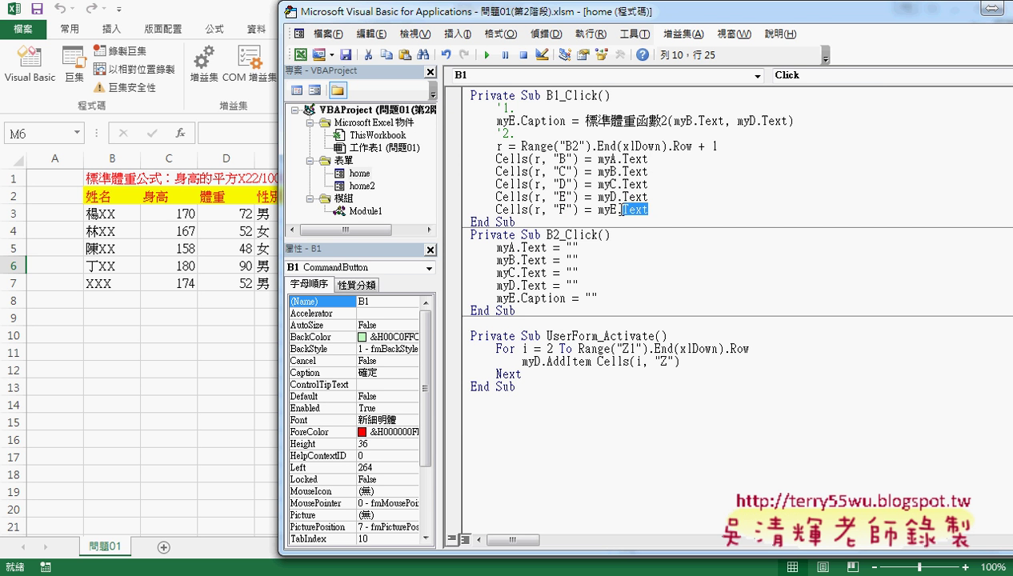
{"action": "key", "text": "BackSpace"}
{"action": "key", "text": "ctrl+j"}
{"action": "type", "text": "C"}
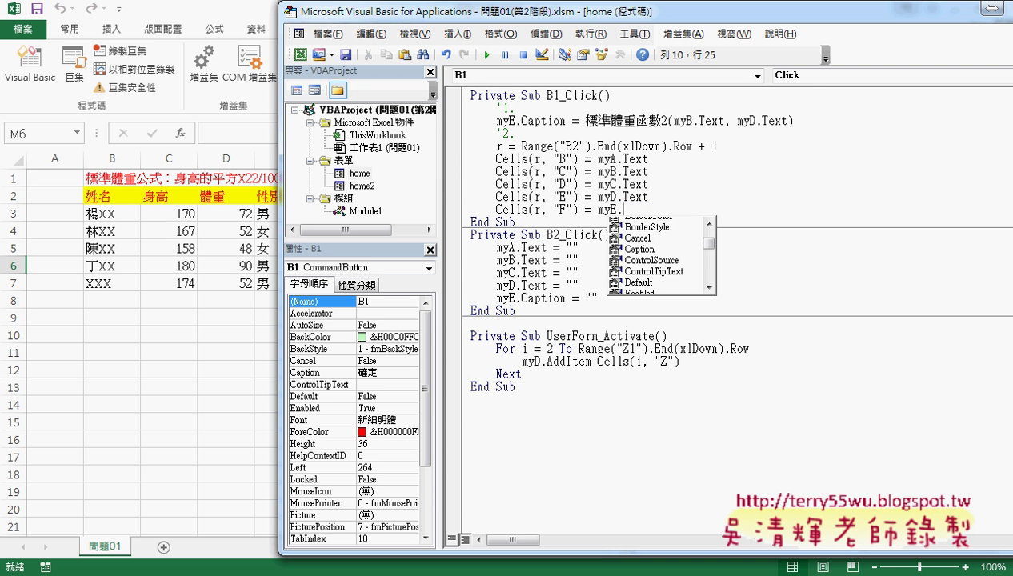
{"action": "type", "text": "ap"}
{"action": "key", "text": "space"}
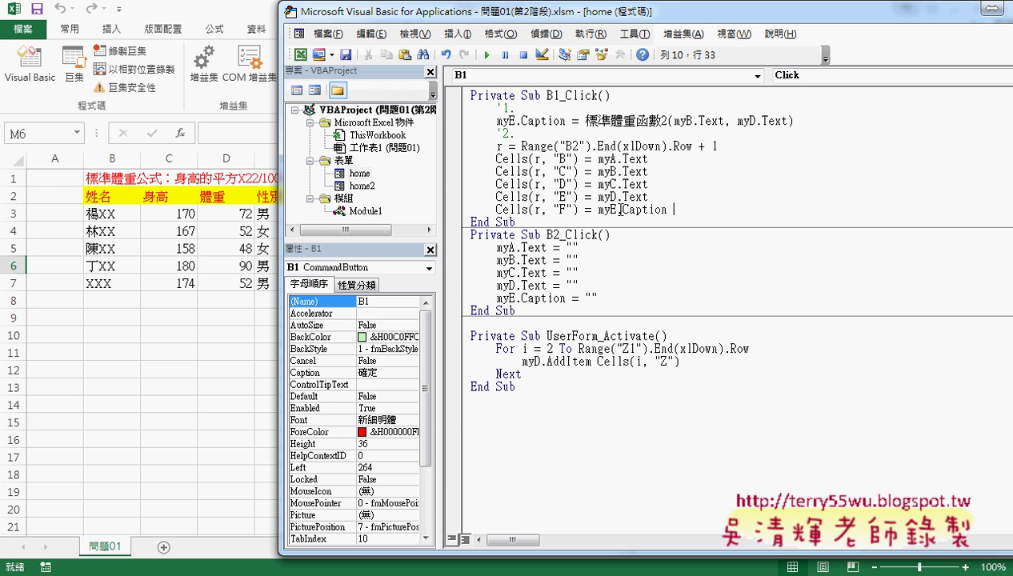
{"action": "left_click", "coordinate": [775, 374]}
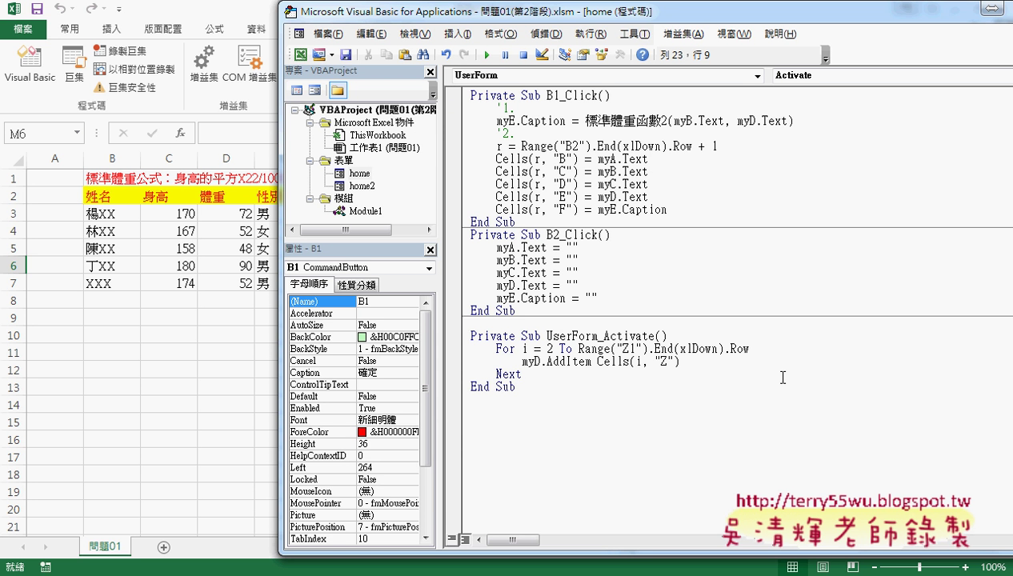
Run the form and enter YYY, height 175, weight 65, gender 男.
{"action": "left_click", "coordinate": [487, 55]}
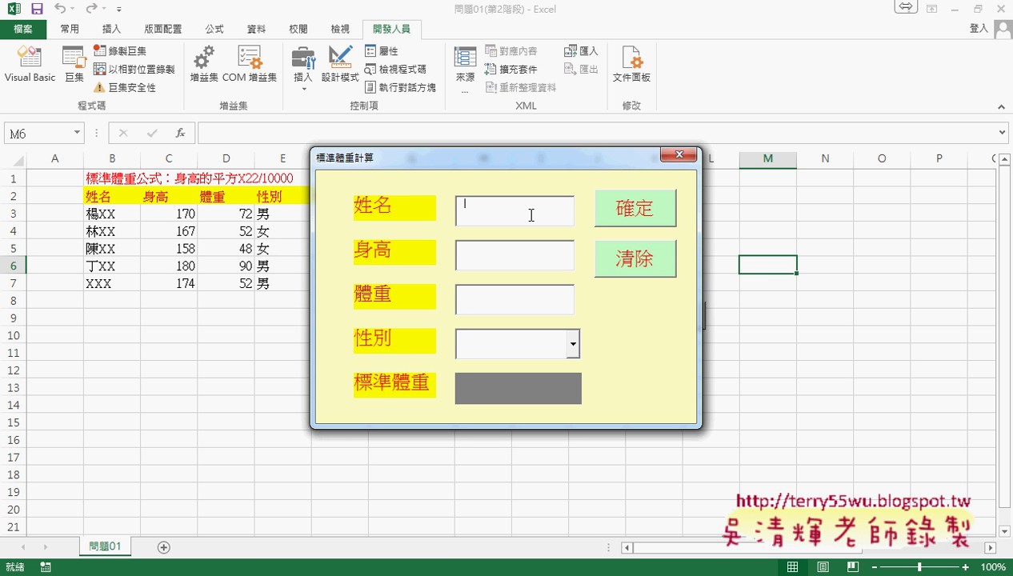
{"action": "type", "text": "YYY"}
{"action": "key", "text": "Tab"}
{"action": "type", "text": "175"}
{"action": "key", "text": "Tab"}
{"action": "type", "text": "65"}
{"action": "key", "text": "Tab"}
{"action": "type", "text": "男"}
Add the entry to row 8 with result 74.1, then clear the form's boxes.
{"action": "left_click_drag", "start_coordinate": [603, 164], "coordinate": [789, 155]}
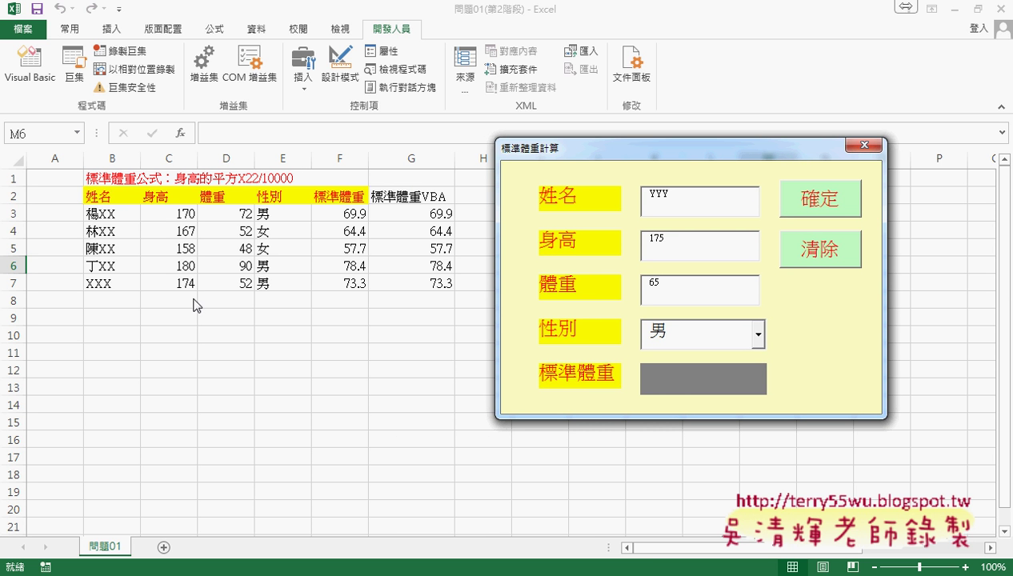
{"action": "left_click", "coordinate": [828, 206]}
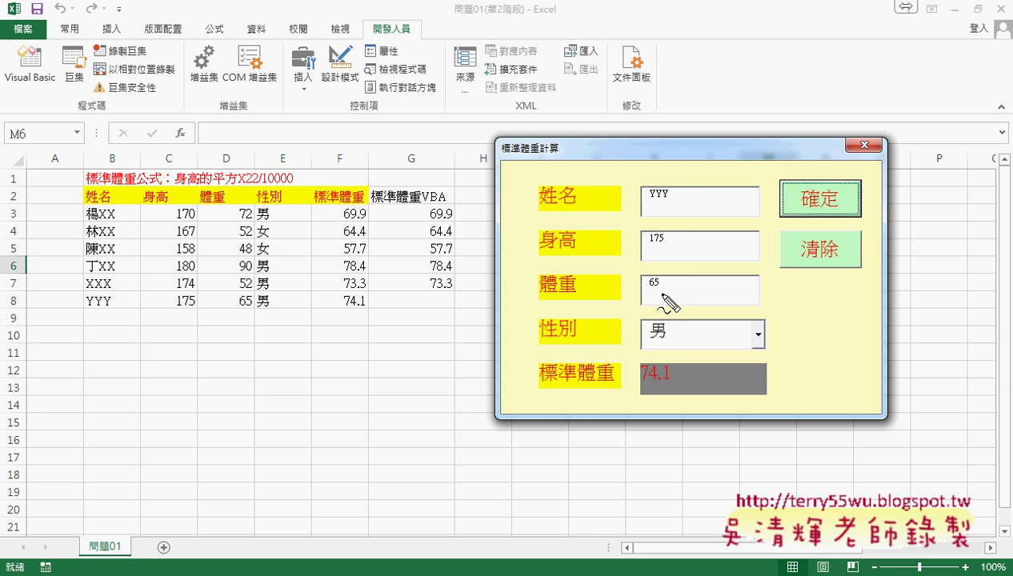
{"action": "mouse_move", "coordinate": [667, 298]}
{"action": "left_mouse_down"}
{"action": "mouse_move", "coordinate": [680, 193]}
{"action": "mouse_move", "coordinate": [665, 305]}
{"action": "left_mouse_up"}
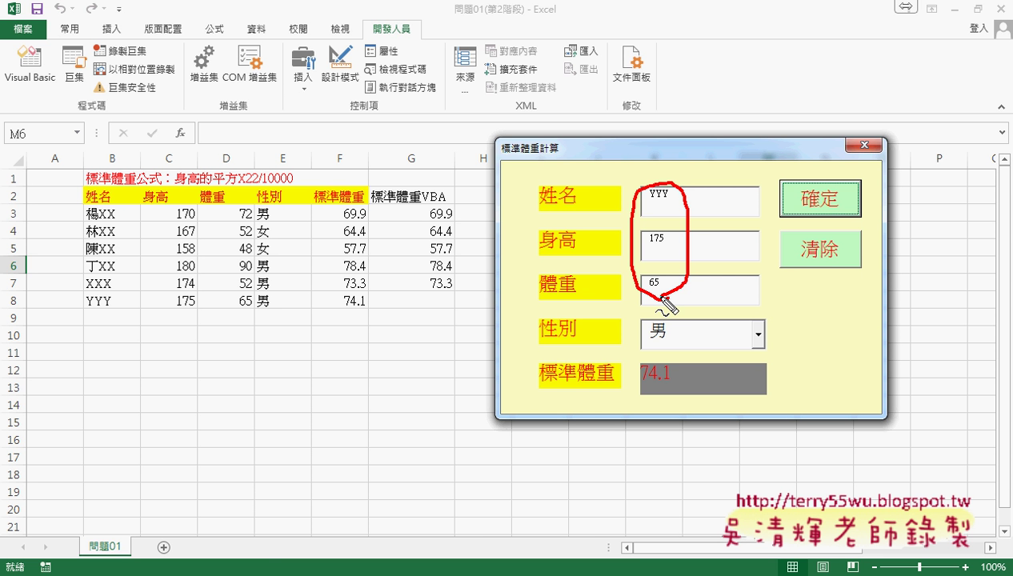
{"action": "left_click_drag", "start_coordinate": [664, 298], "coordinate": [670, 290]}
{"action": "key", "text": "Escape"}
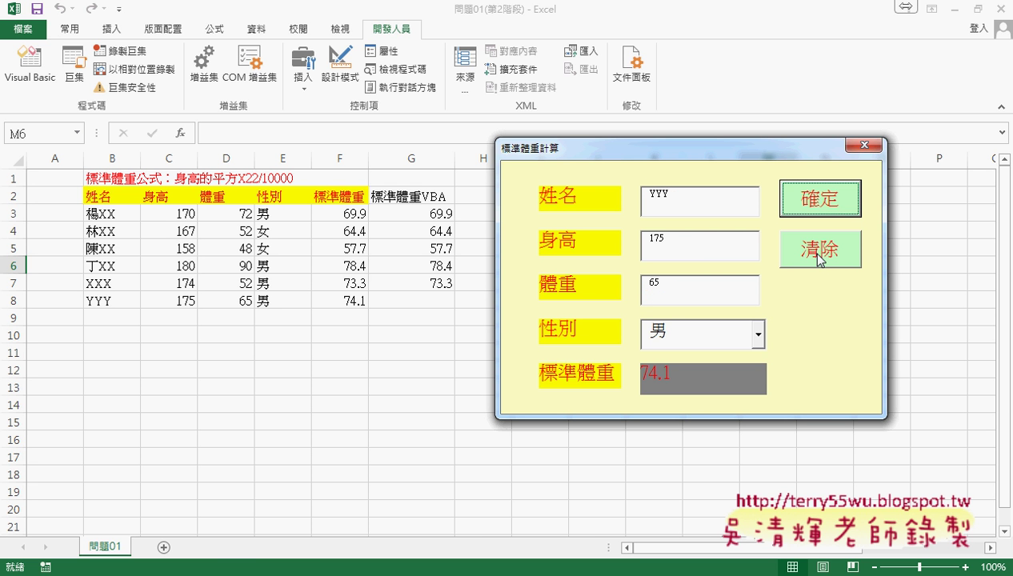
{"action": "left_click", "coordinate": [818, 254]}
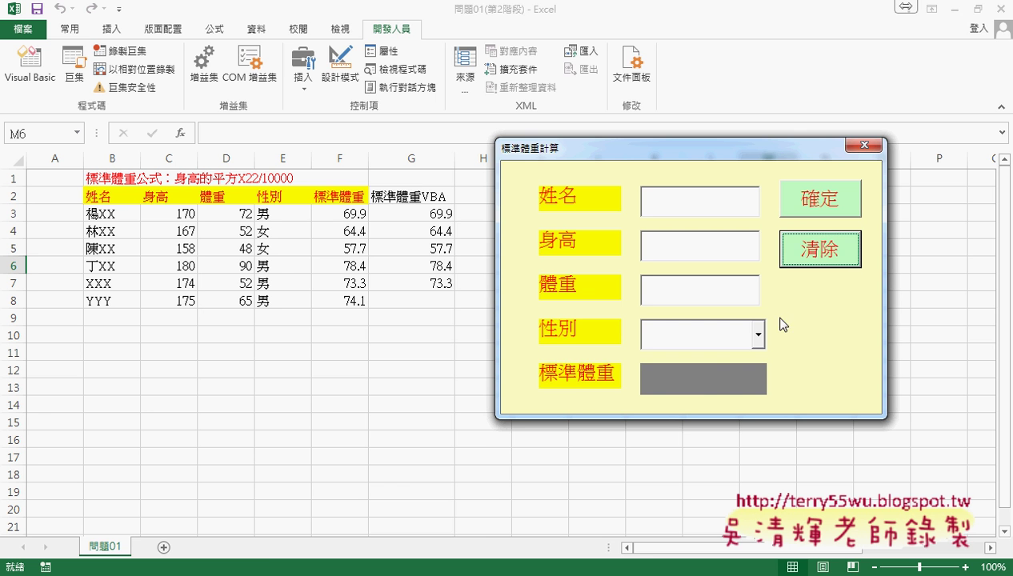
Stop the test run and select the name, height and weight boxes in the designer.
{"action": "left_click", "coordinate": [853, 143]}
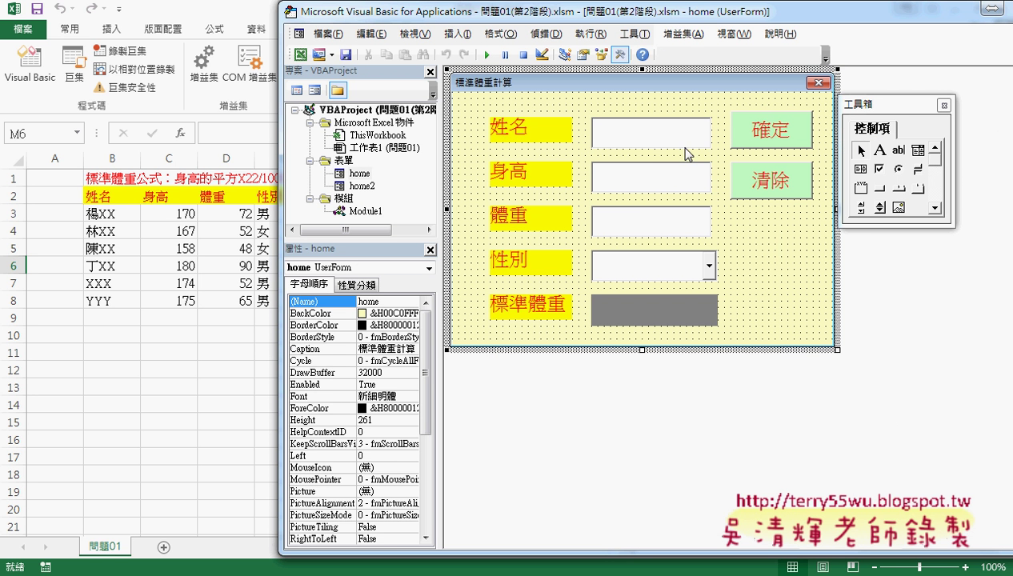
{"action": "left_click", "coordinate": [650, 137]}
{"action": "left_click", "coordinate": [641, 193], "text": "ctrl"}
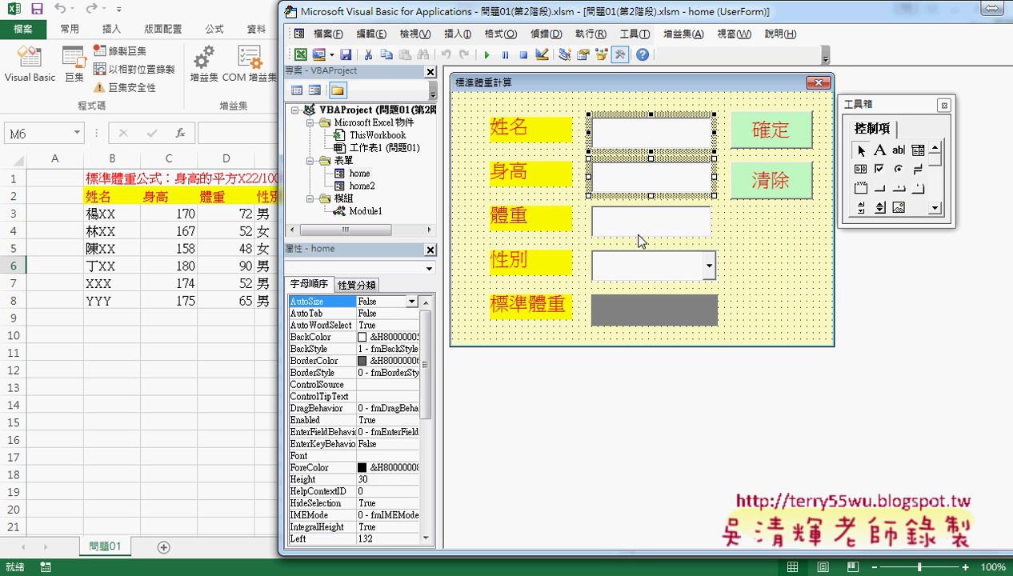
{"action": "left_click", "coordinate": [643, 231], "text": "ctrl"}
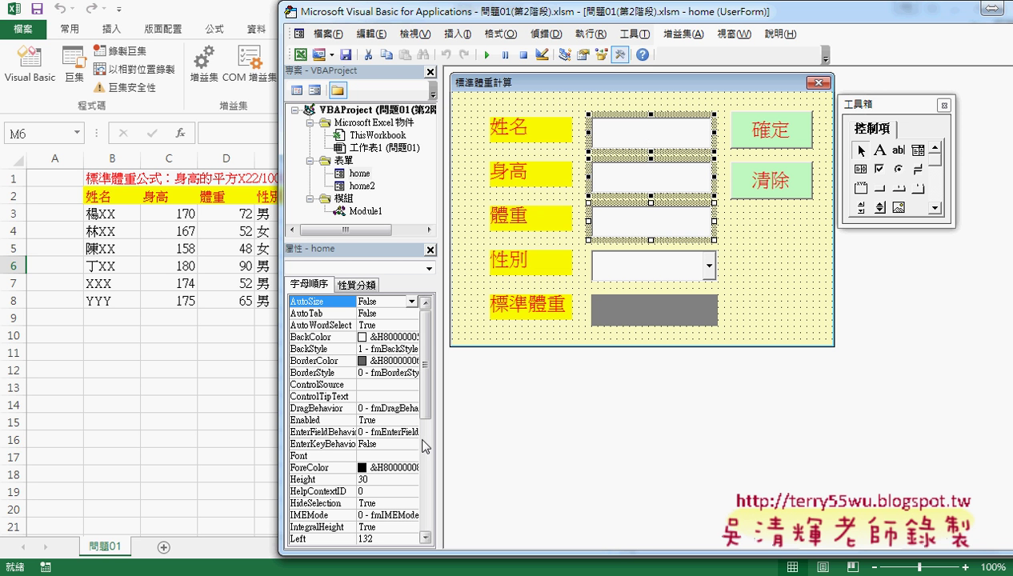
Set the three boxes' font size to 16 and open the 確定 button's code.
{"action": "left_click_drag", "start_coordinate": [439, 412], "coordinate": [471, 405]}
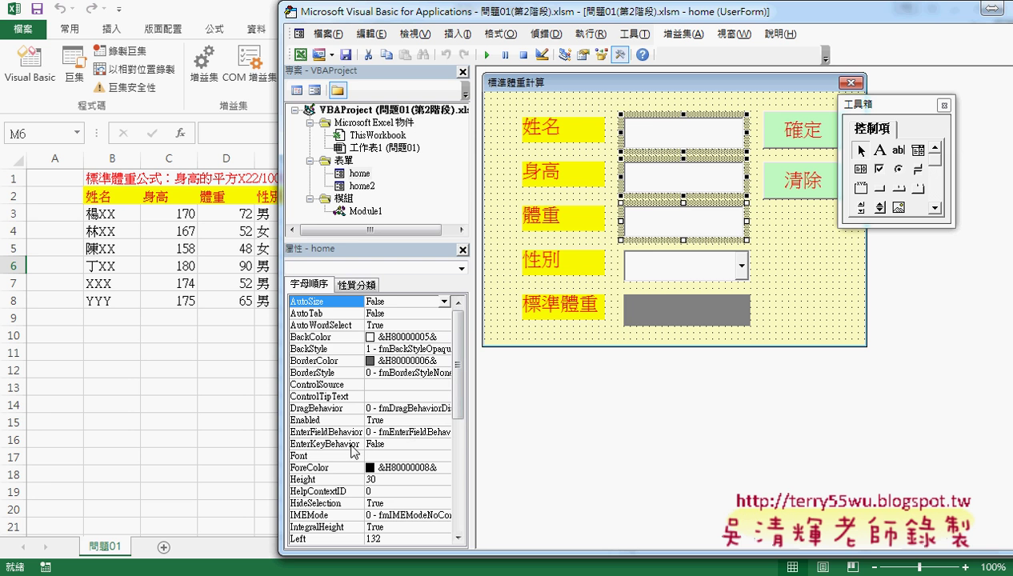
{"action": "left_click", "coordinate": [319, 456]}
{"action": "left_click", "coordinate": [443, 455]}
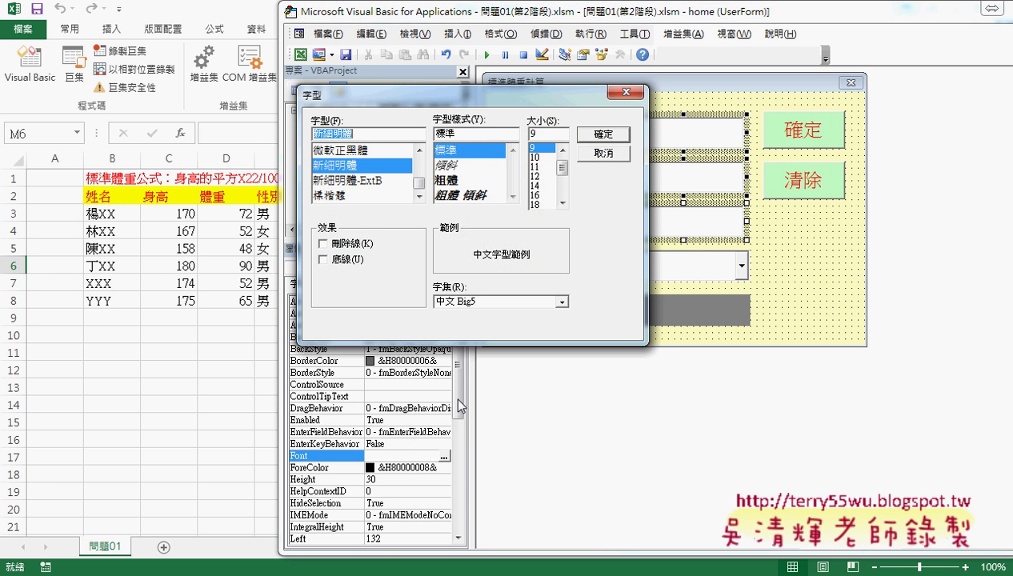
{"action": "left_click", "coordinate": [535, 196]}
{"action": "left_click", "coordinate": [603, 133]}
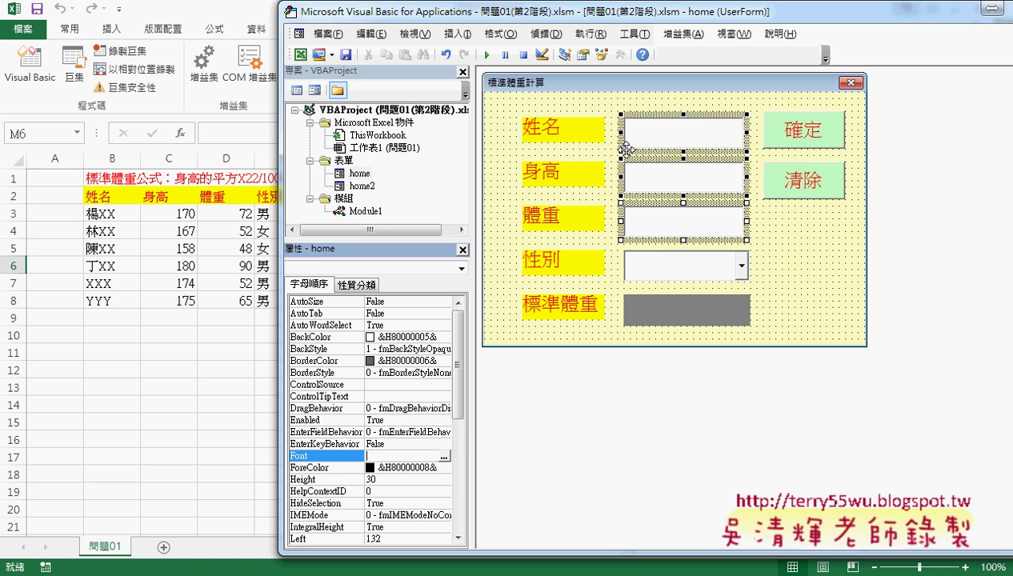
{"action": "left_click", "coordinate": [812, 260]}
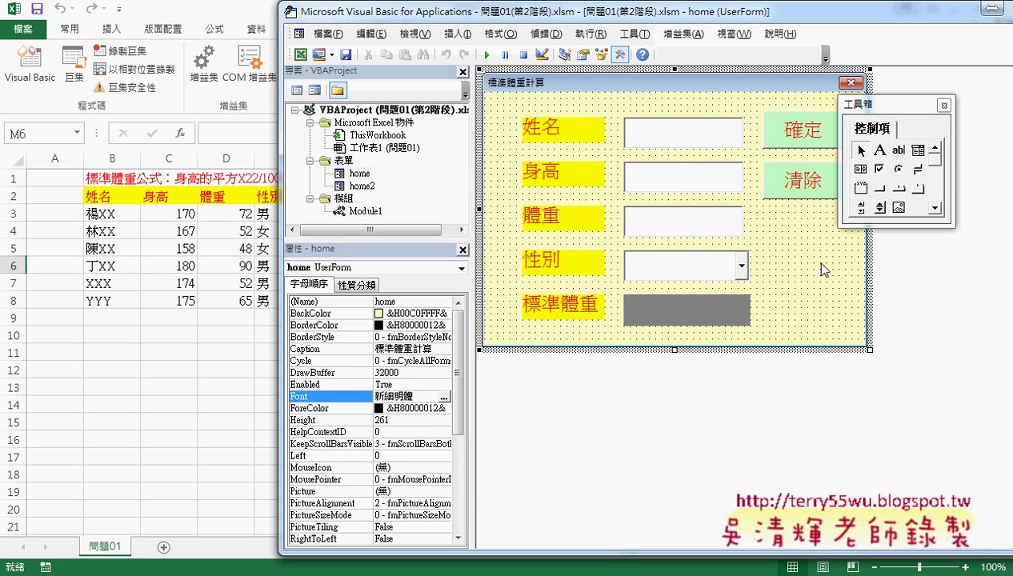
{"action": "double_click", "coordinate": [790, 129]}
Add 'Call B2_Click' at the end of B1_Click and run the form again.
{"action": "left_click", "coordinate": [701, 209]}
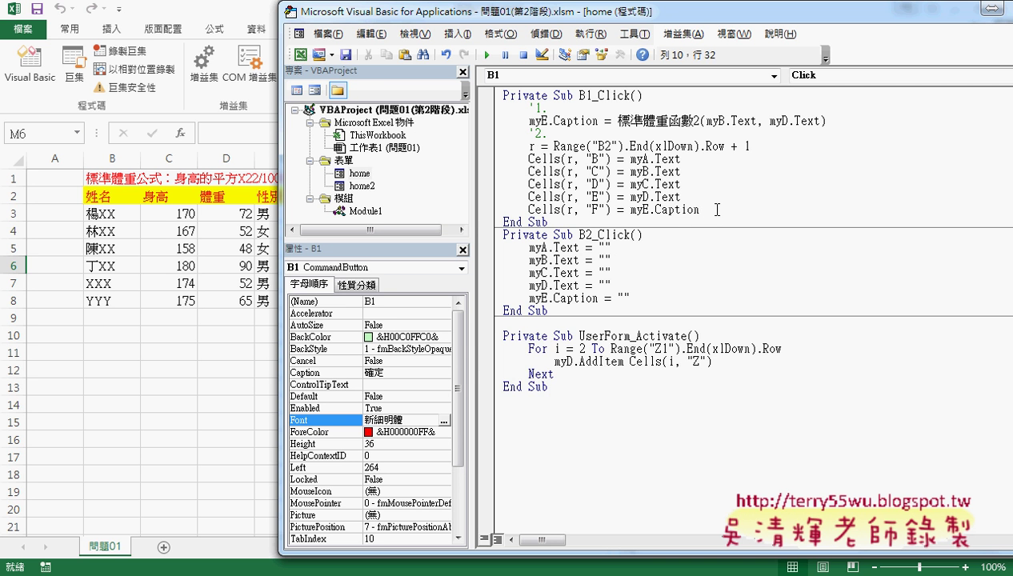
{"action": "key", "text": "Return"}
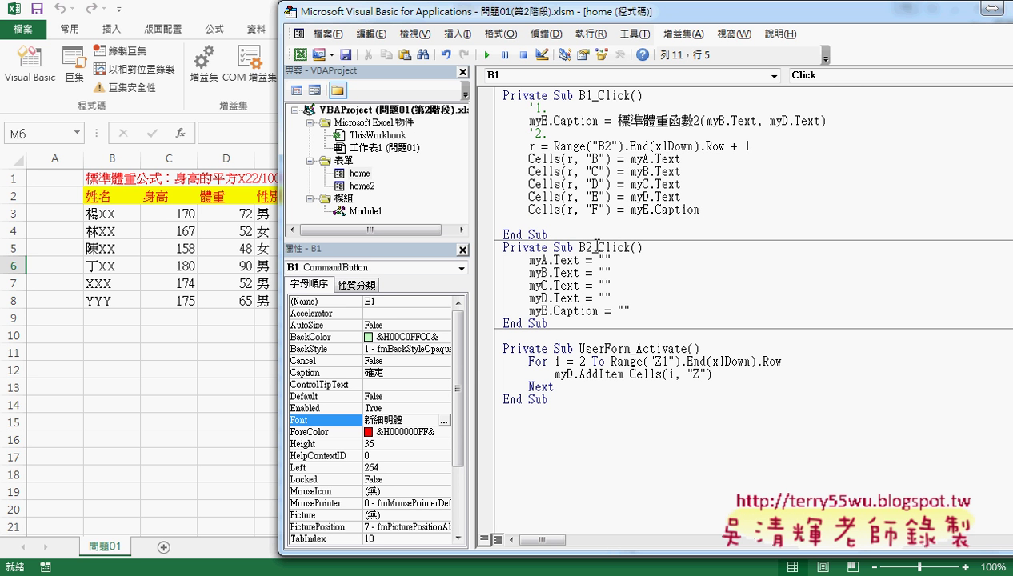
{"action": "left_click_drag", "start_coordinate": [580, 247], "coordinate": [594, 247]}
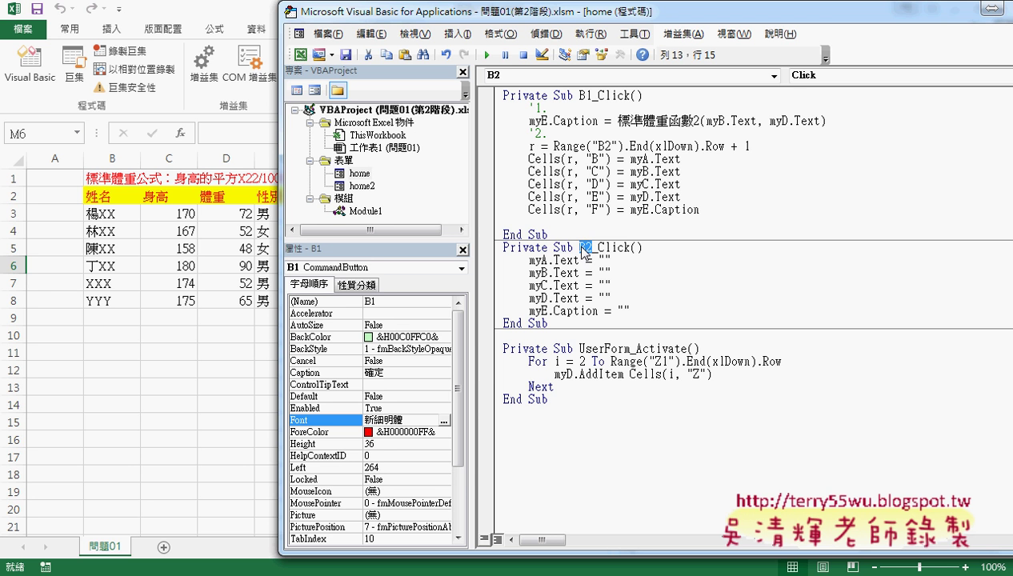
{"action": "key", "text": "Up"}
{"action": "key", "text": "Up"}
{"action": "type", "text": "c"}
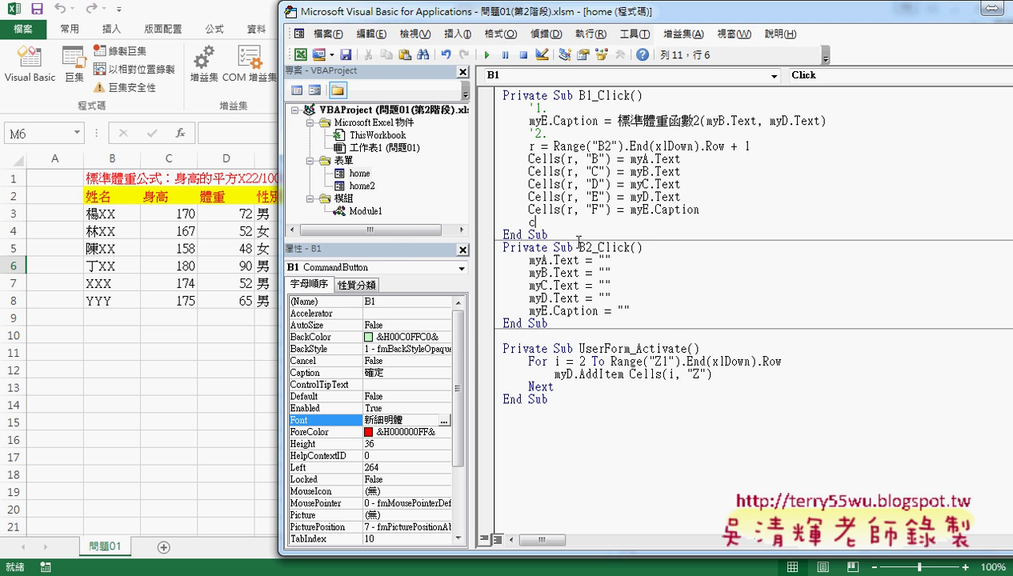
{"action": "type", "text": "all"}
{"action": "key", "text": "Return"}
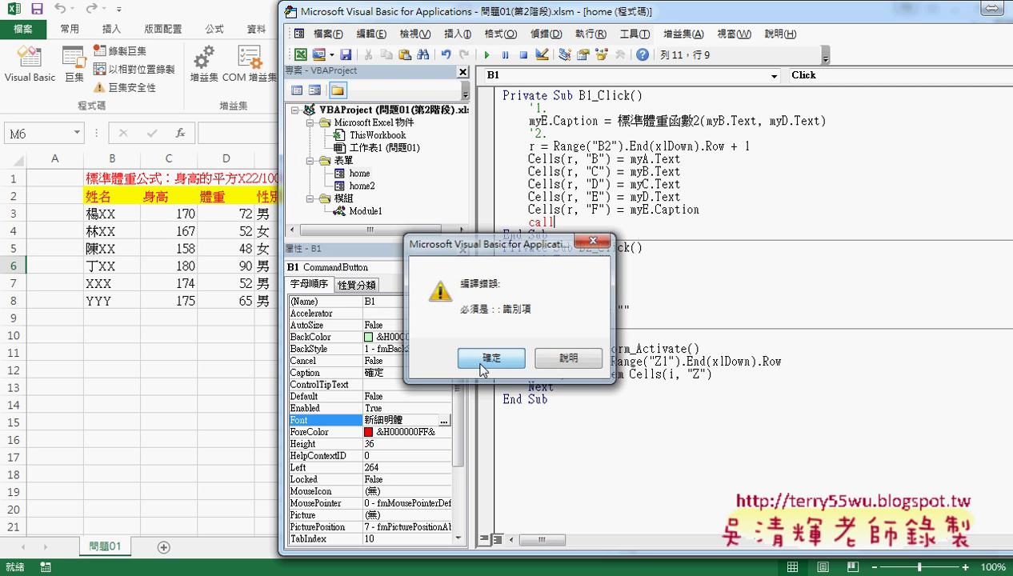
{"action": "left_click", "coordinate": [482, 359]}
{"action": "mouse_move", "coordinate": [580, 248]}
{"action": "left_mouse_down"}
{"action": "mouse_move", "coordinate": [629, 248]}
{"action": "mouse_move", "coordinate": [554, 222]}
{"action": "left_mouse_up"}
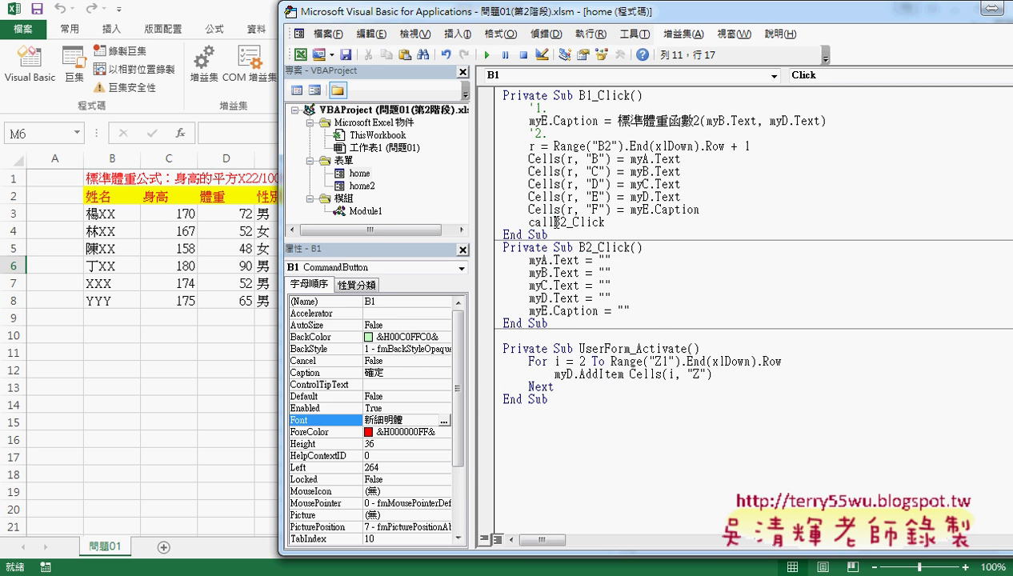
{"action": "left_click", "coordinate": [610, 285]}
{"action": "left_click_drag", "start_coordinate": [579, 248], "coordinate": [629, 248]}
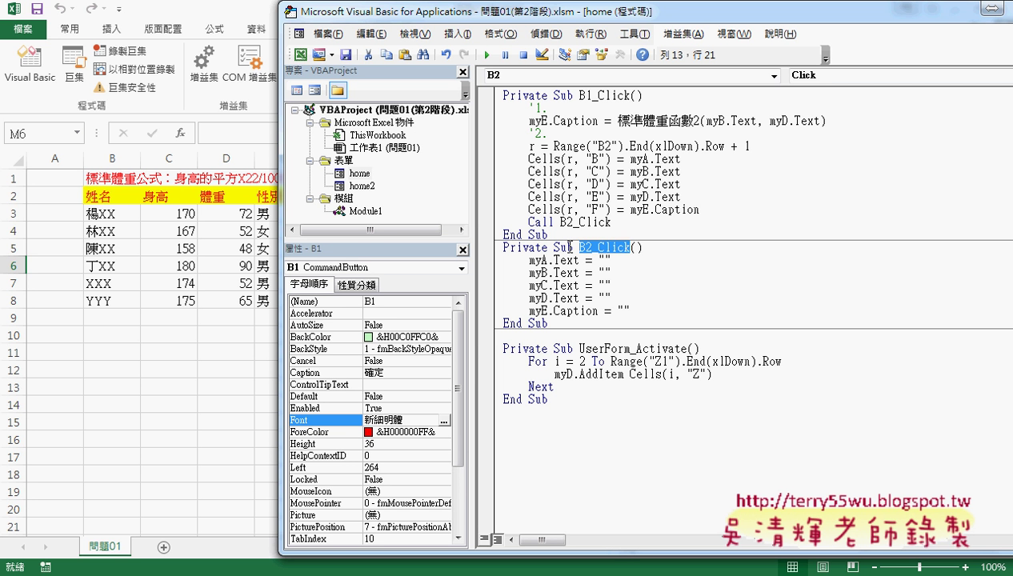
{"action": "left_click", "coordinate": [611, 321]}
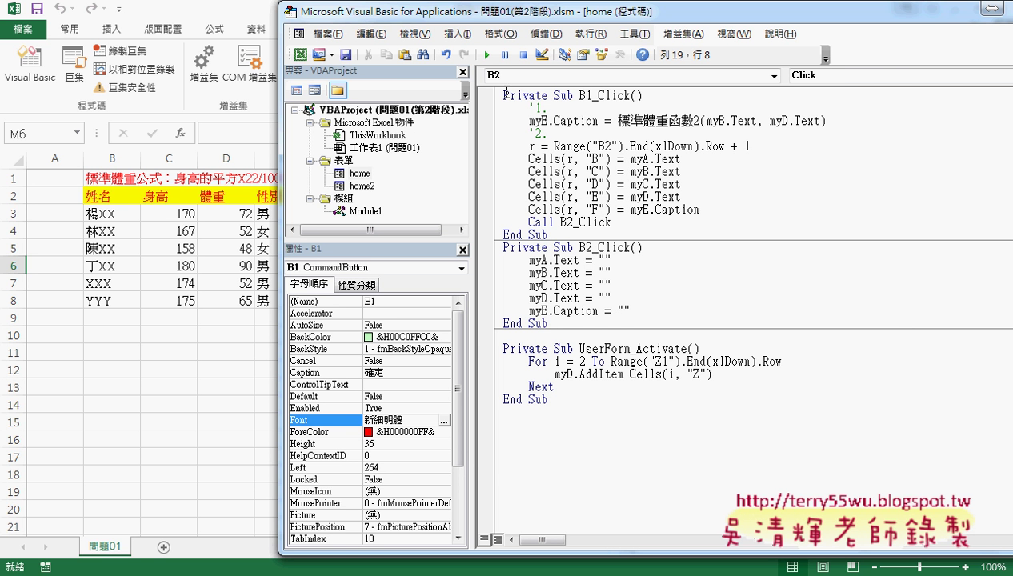
{"action": "left_click", "coordinate": [487, 54]}
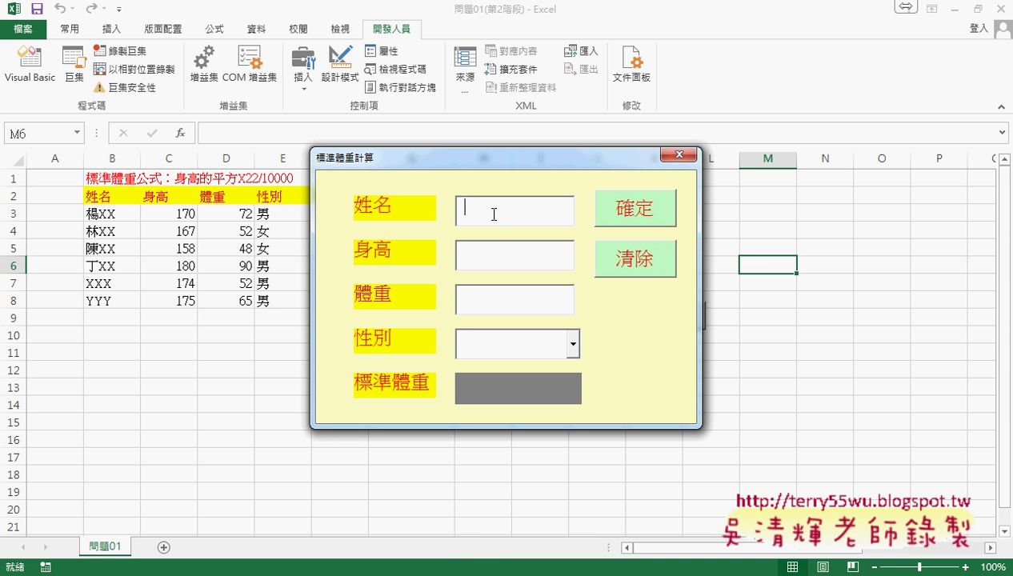
Enter ZZZ, height 178, weight 15 and gender 男 in the running form.
{"action": "type", "text": "ZZ"}
{"action": "type", "text": "Z"}
{"action": "left_click", "coordinate": [498, 253]}
{"action": "type", "text": "17"}
{"action": "type", "text": "8"}
{"action": "key", "text": "Tab"}
{"action": "type", "text": "15"}
{"action": "key", "text": "Tab"}
{"action": "type", "text": "男"}
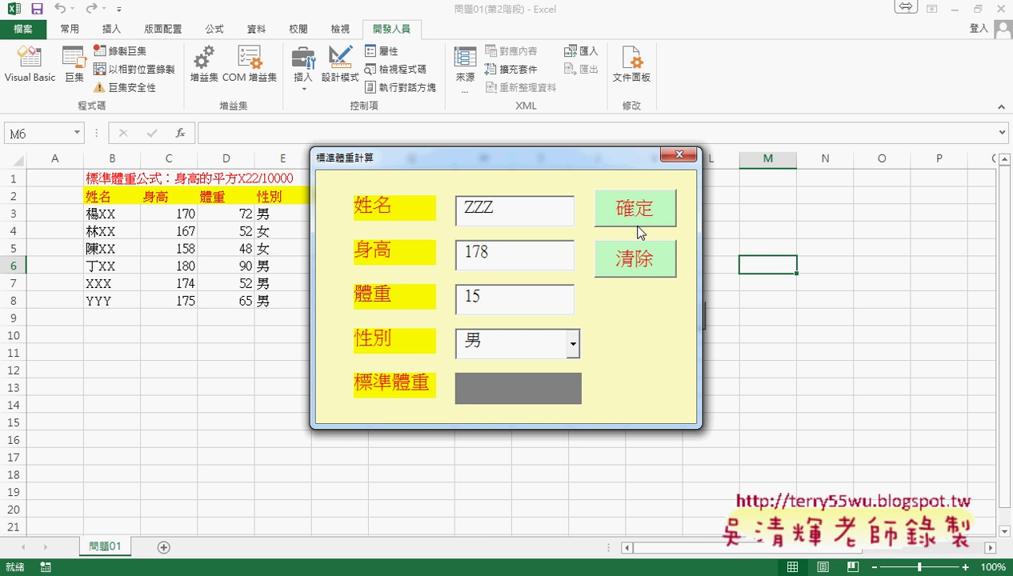
Submit the entry to the sheet and put focus back in the gender box.
{"action": "left_click", "coordinate": [638, 226]}
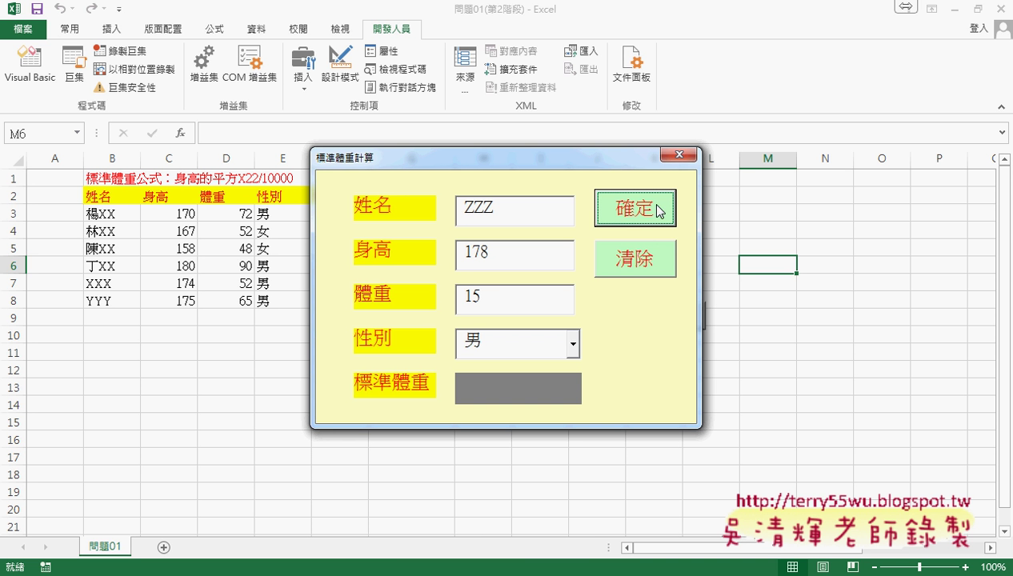
{"action": "left_click", "coordinate": [537, 343]}
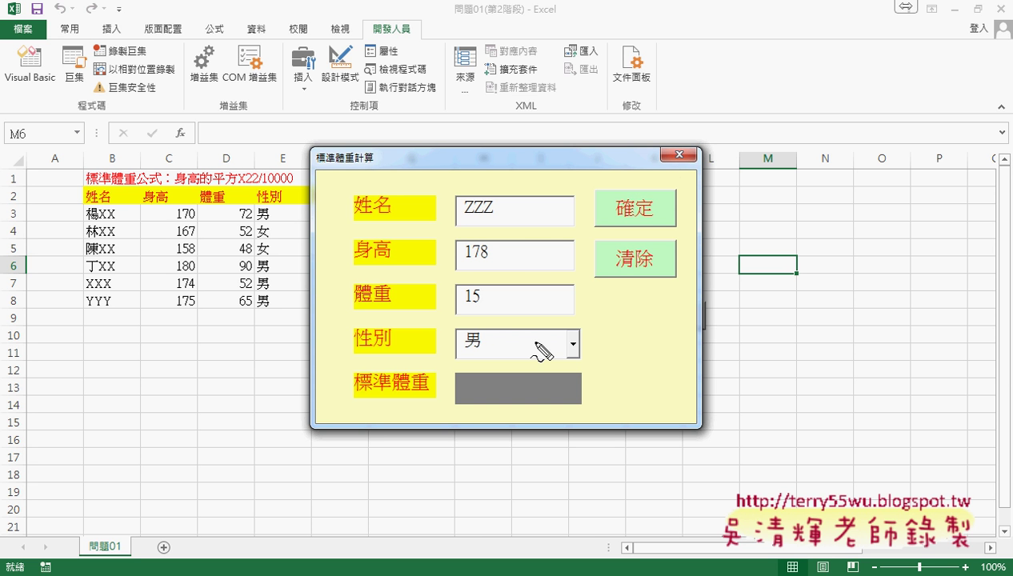
{"action": "mouse_move", "coordinate": [558, 362]}
{"action": "left_mouse_down"}
{"action": "mouse_move", "coordinate": [451, 328]}
{"action": "mouse_move", "coordinate": [588, 360]}
{"action": "left_mouse_up"}
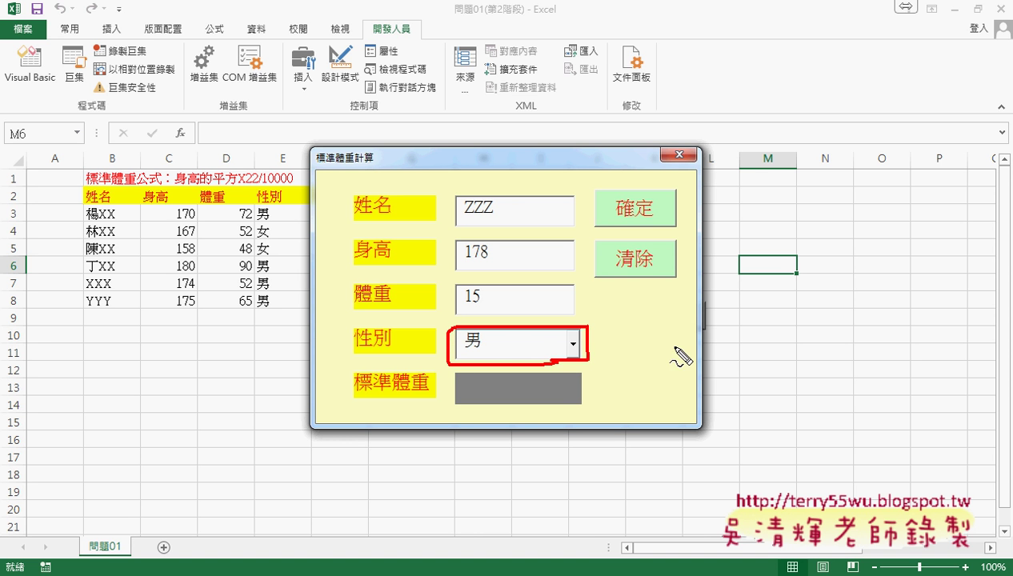
{"action": "mouse_move", "coordinate": [676, 346]}
{"action": "left_mouse_down"}
{"action": "mouse_move", "coordinate": [593, 352]}
{"action": "mouse_move", "coordinate": [612, 338]}
{"action": "mouse_move", "coordinate": [615, 364]}
{"action": "left_mouse_up"}
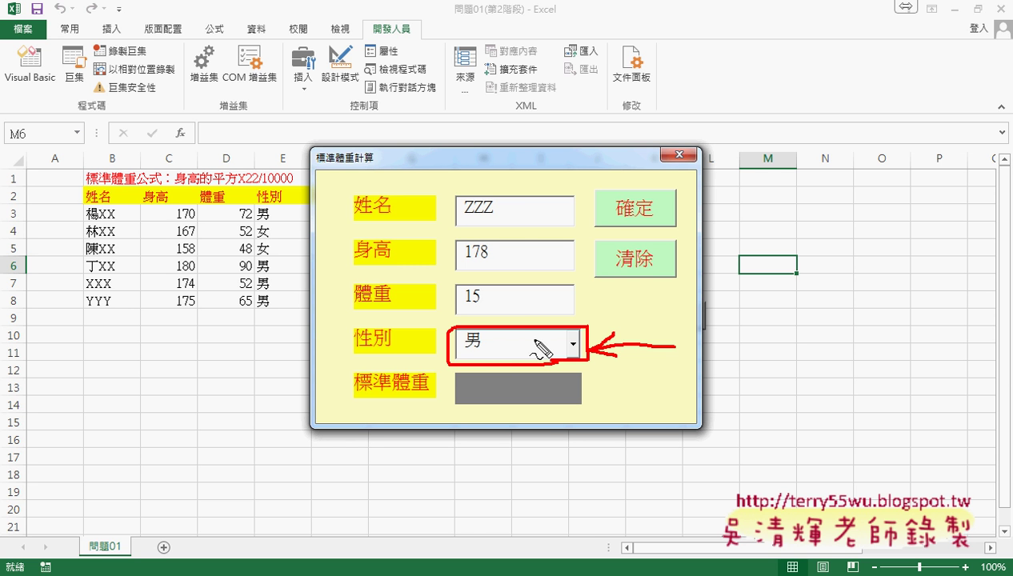
{"action": "mouse_move", "coordinate": [525, 327]}
{"action": "left_mouse_down"}
{"action": "mouse_move", "coordinate": [582, 208]}
{"action": "mouse_move", "coordinate": [658, 232]}
{"action": "left_mouse_up"}
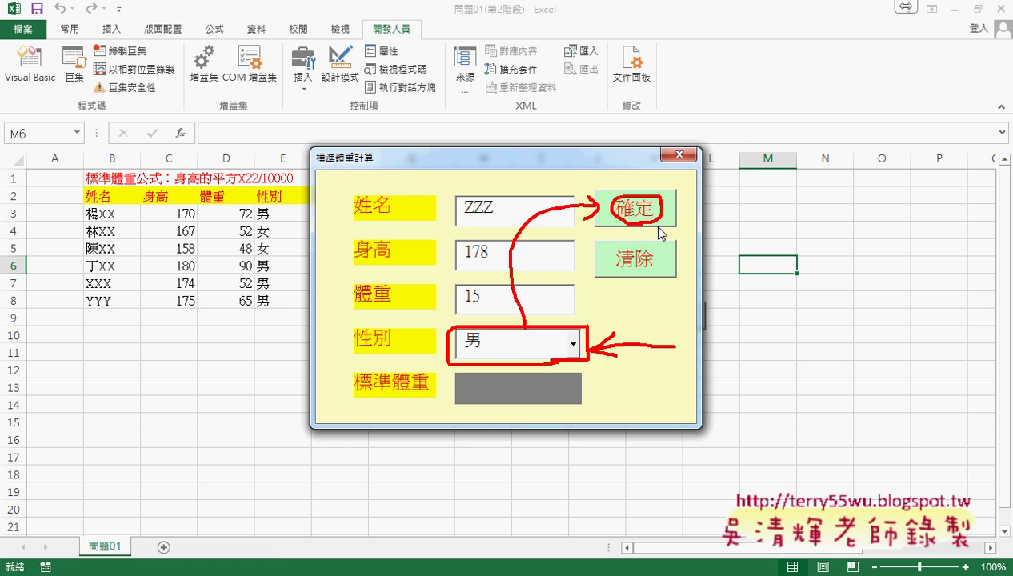
{"action": "key", "text": "Escape"}
Close the running form, add a myD_KeyDown handler for the gender box, and delete the empty myD_Change.
{"action": "left_click", "coordinate": [664, 154]}
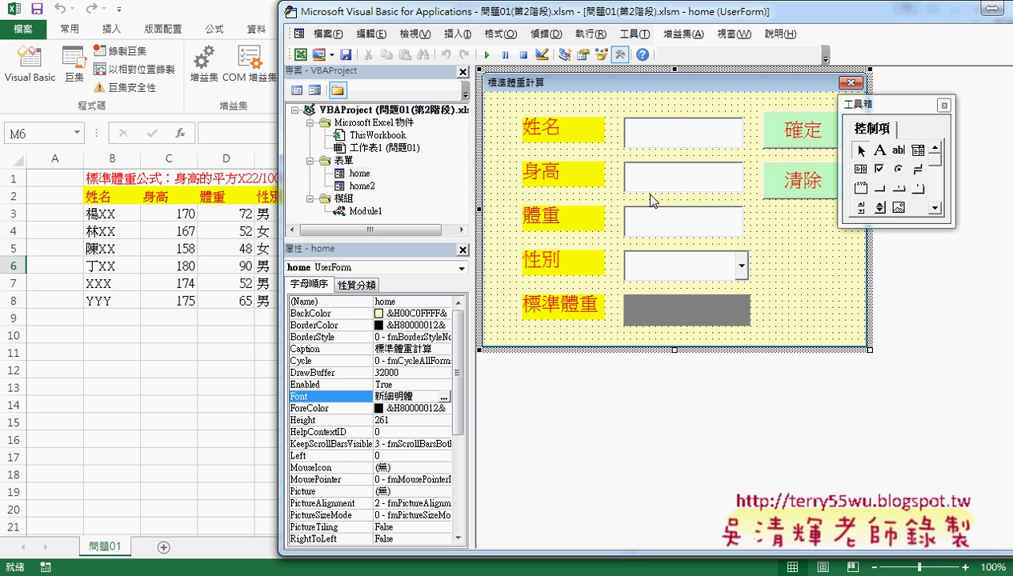
{"action": "left_click", "coordinate": [679, 275]}
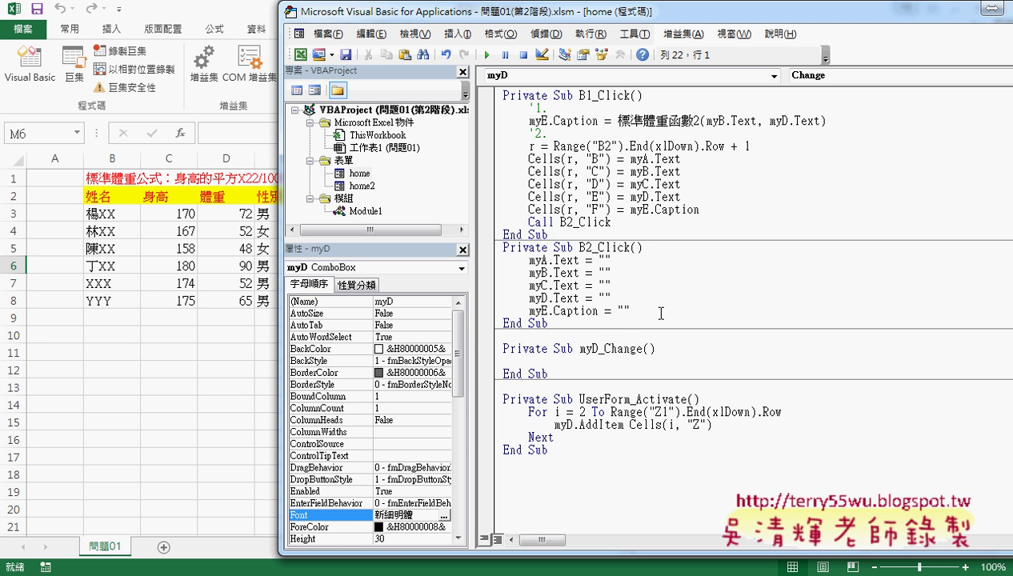
{"action": "left_click_drag", "start_coordinate": [605, 349], "coordinate": [641, 349]}
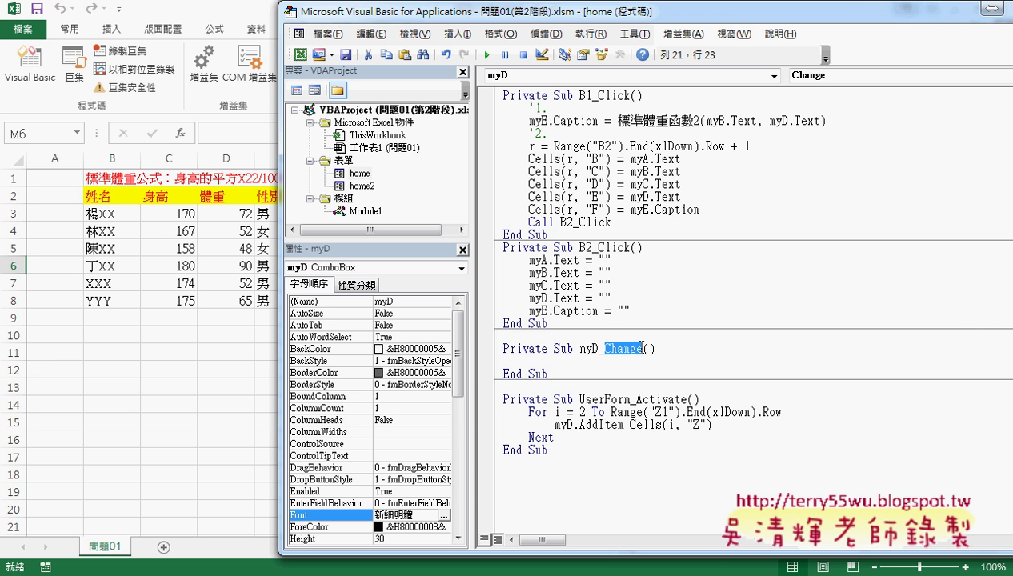
{"action": "left_click", "coordinate": [810, 76]}
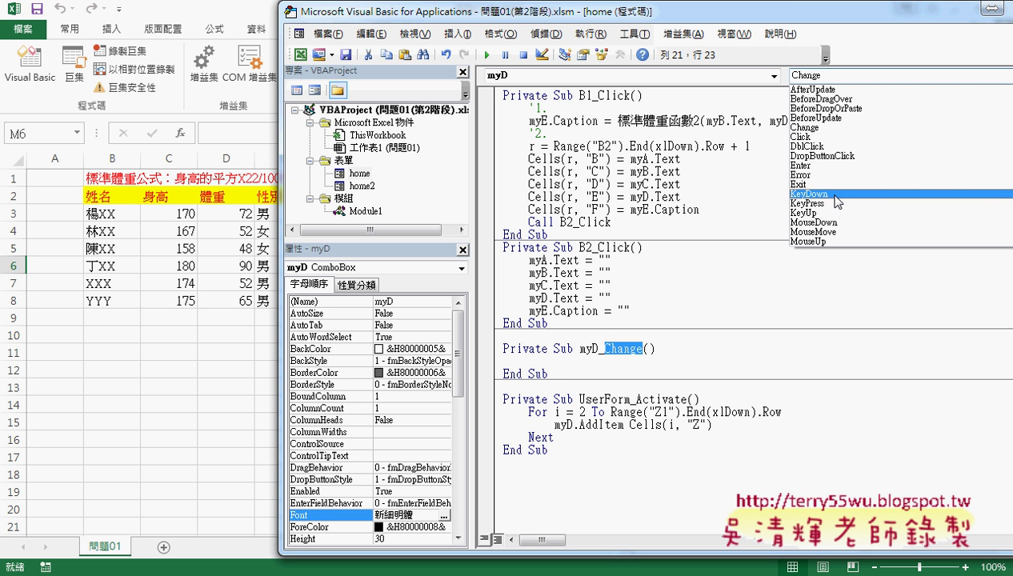
{"action": "left_click", "coordinate": [837, 195]}
{"action": "left_click_drag", "start_coordinate": [548, 374], "coordinate": [502, 335]}
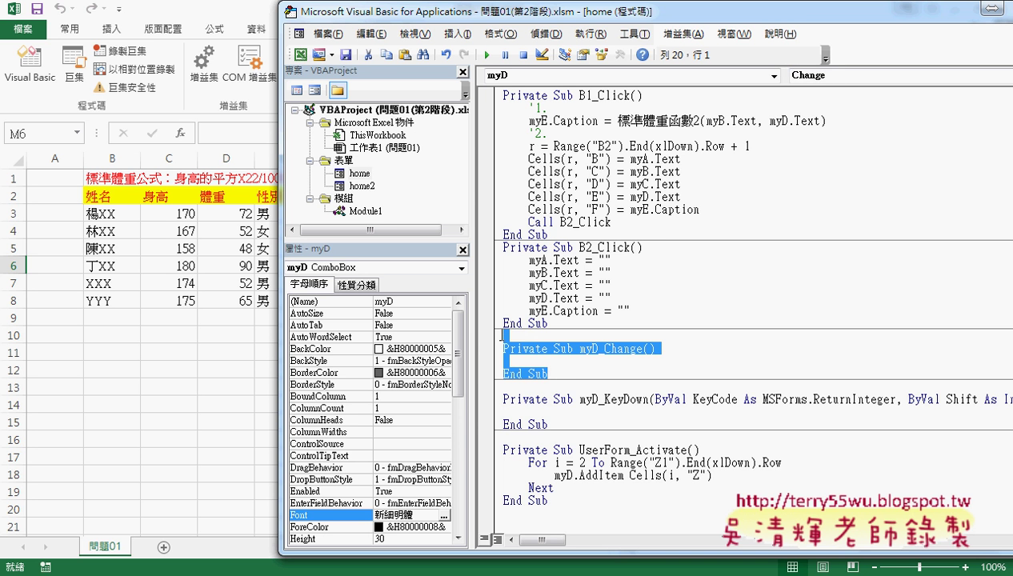
{"action": "key", "text": "Delete"}
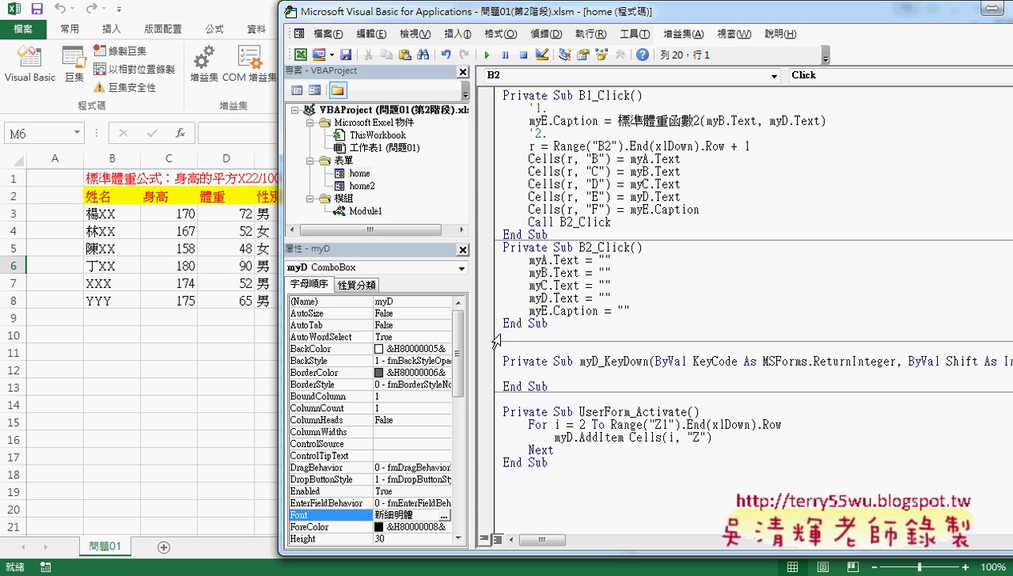
Write an If KeyCode = 13 Then … End If block inside myD_KeyDown.
{"action": "double_click", "coordinate": [695, 361]}
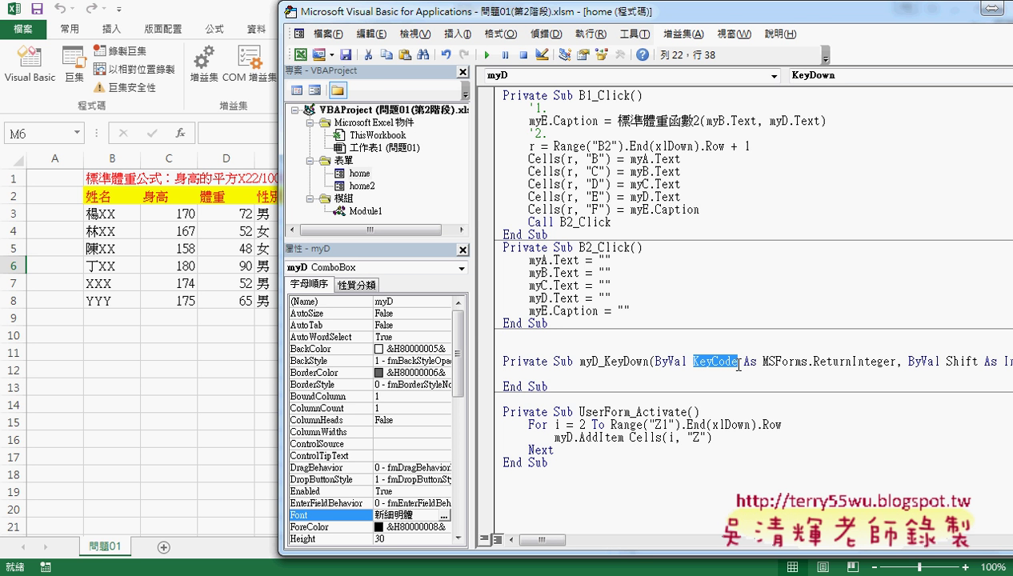
{"action": "left_click", "coordinate": [623, 374]}
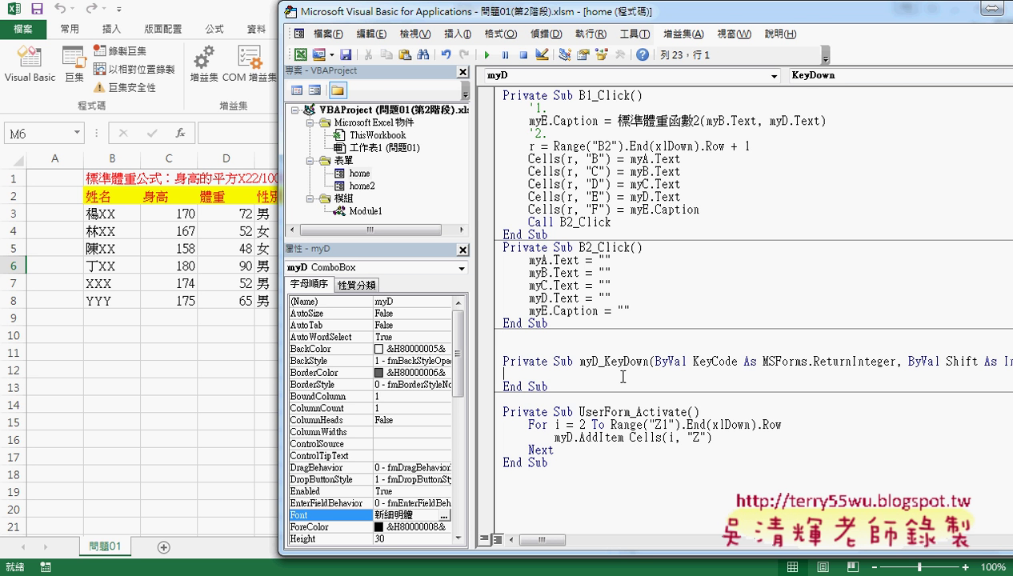
{"action": "key", "text": "Tab"}
{"action": "type", "text": "if"}
{"action": "left_click", "coordinate": [689, 361]}
{"action": "key", "text": "Return"}
{"action": "double_click", "coordinate": [712, 362]}
{"action": "key", "text": "ctrl+c"}
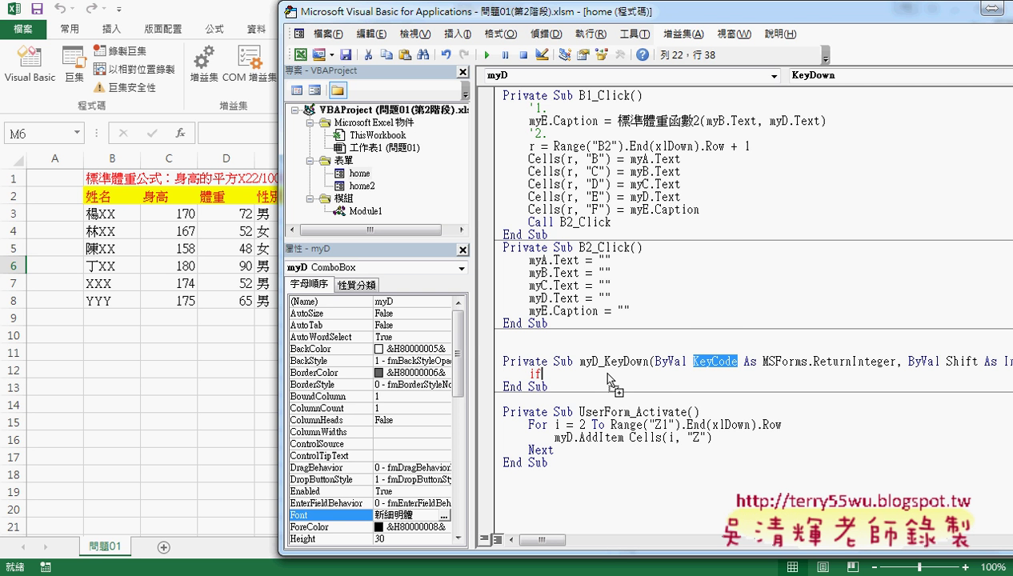
{"action": "left_click", "coordinate": [611, 374]}
{"action": "key", "text": "ctrl+v"}
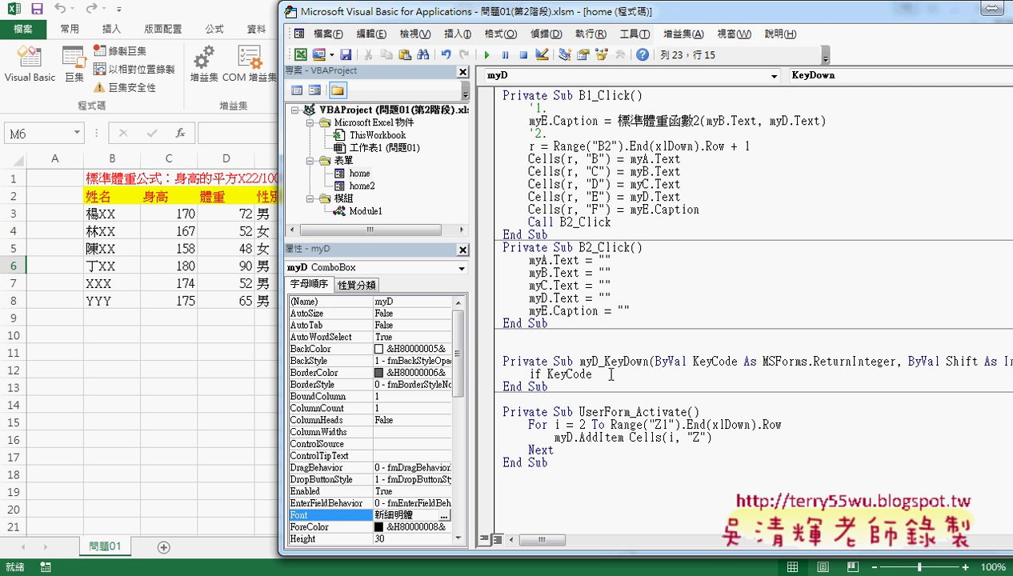
{"action": "type", "text": "= 13"}
{"action": "type", "text": " Th"}
{"action": "type", "text": "en"}
{"action": "key", "text": "Return"}
{"action": "key", "text": "Return"}
{"action": "type", "text": "endi"}
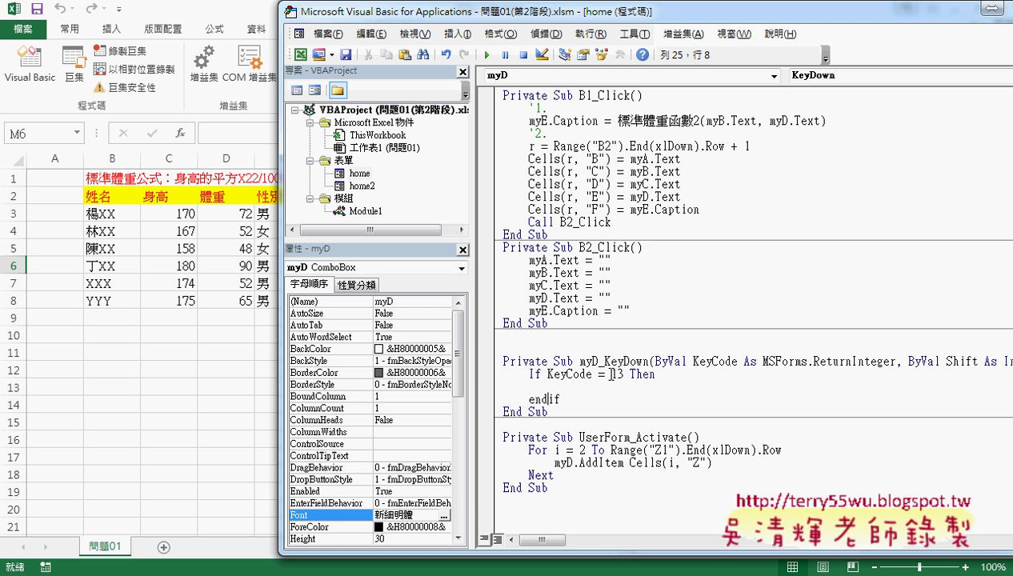
{"action": "type", "text": "f"}
{"action": "key", "text": "Up"}
Add Call B1_Click inside the If block and set a breakpoint on the If KeyCode = 13 line.
{"action": "type", "text": "call"}
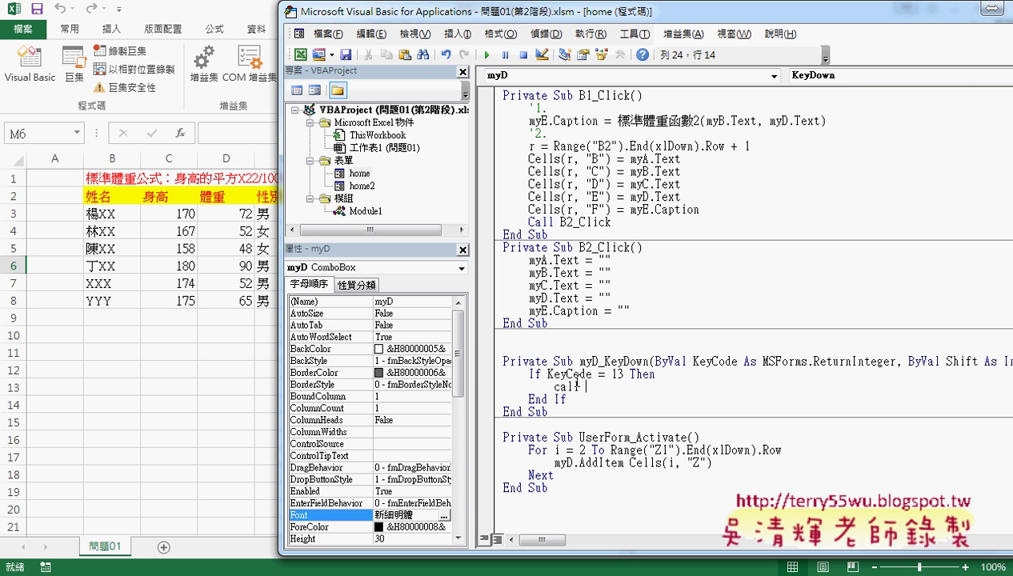
{"action": "left_click", "coordinate": [583, 96]}
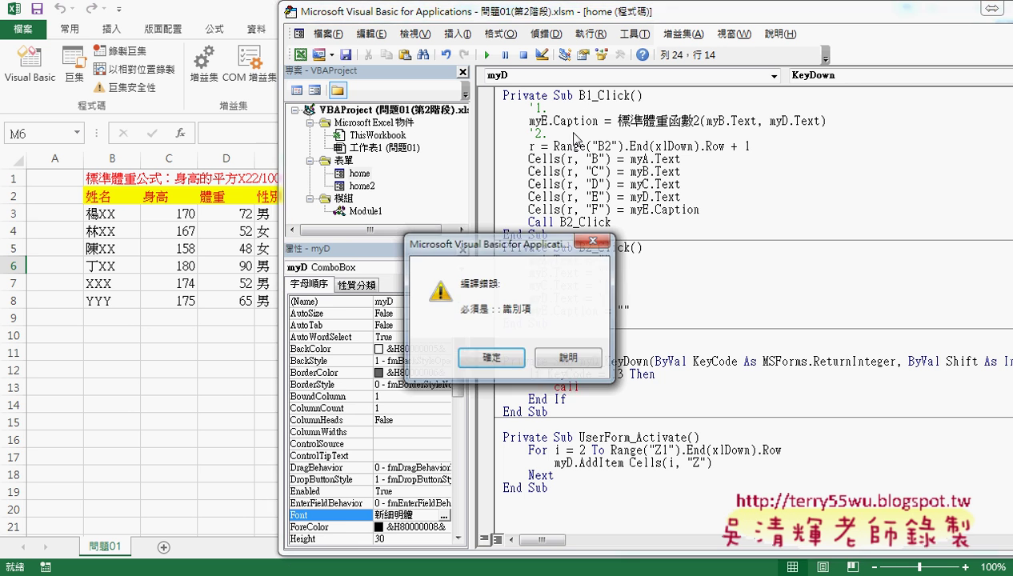
{"action": "left_click", "coordinate": [493, 359]}
{"action": "mouse_move", "coordinate": [572, 96]}
{"action": "left_mouse_down"}
{"action": "mouse_move", "coordinate": [619, 96]}
{"action": "mouse_move", "coordinate": [600, 390]}
{"action": "left_mouse_up"}
{"action": "type", "text": "B1_Click()"}
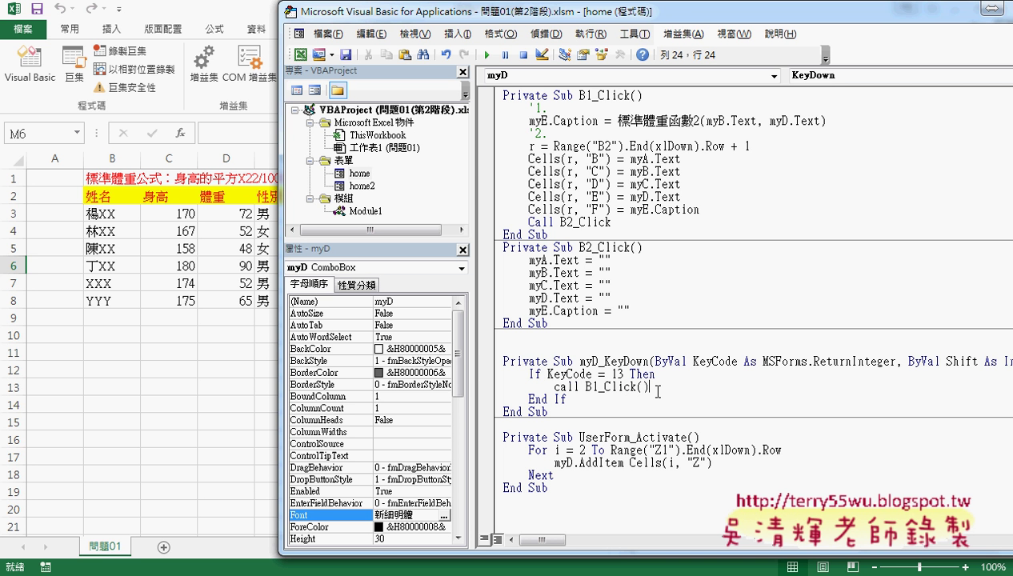
{"action": "key", "text": "Down"}
{"action": "left_click_drag", "start_coordinate": [548, 374], "coordinate": [625, 374]}
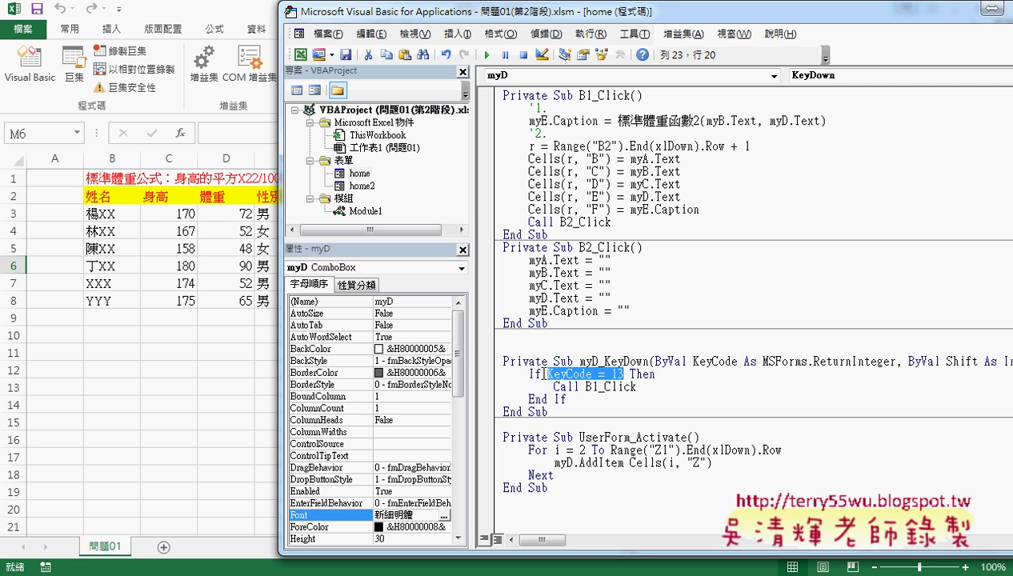
{"action": "left_click", "coordinate": [490, 375]}
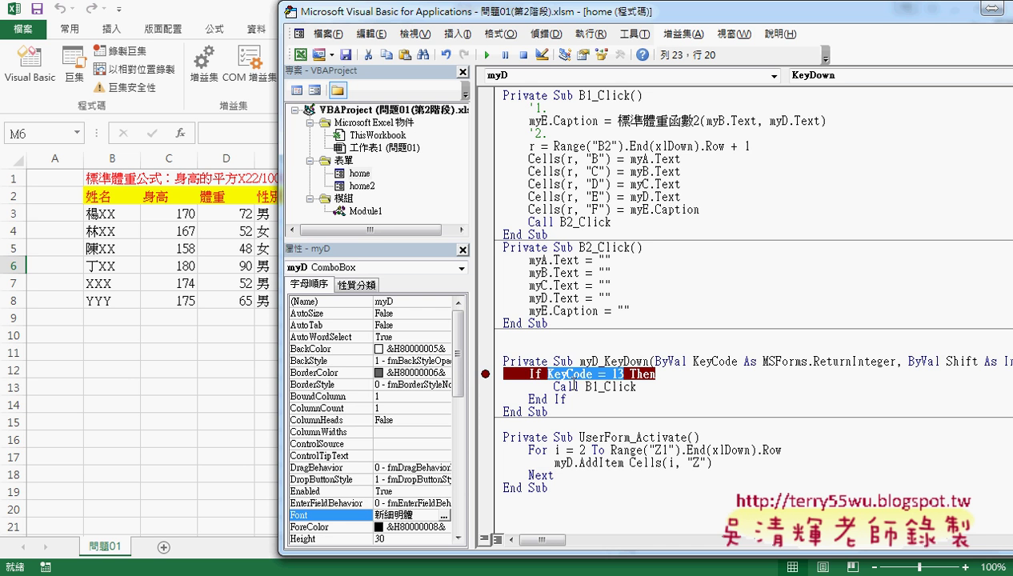
{"action": "left_click", "coordinate": [238, 392]}
Launch the 標準體重計算 form and enter ZZZ, 156 and 52, moving into the gender box.
{"action": "left_click", "coordinate": [552, 286]}
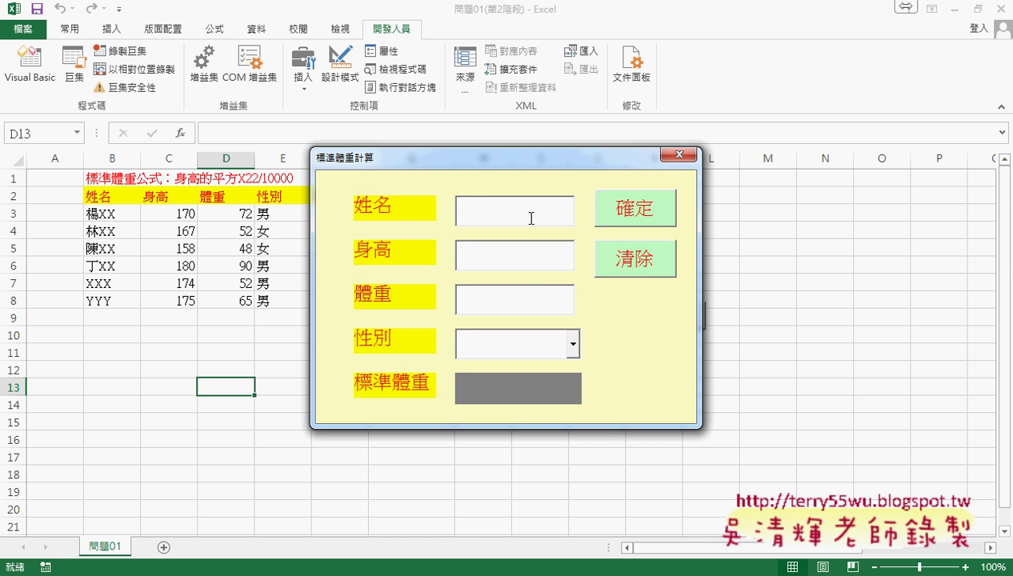
{"action": "type", "text": "Z"}
{"action": "type", "text": "ZZ"}
{"action": "key", "text": "Return"}
{"action": "type", "text": "1"}
{"action": "type", "text": "56"}
{"action": "key", "text": "Return"}
{"action": "type", "text": "5"}
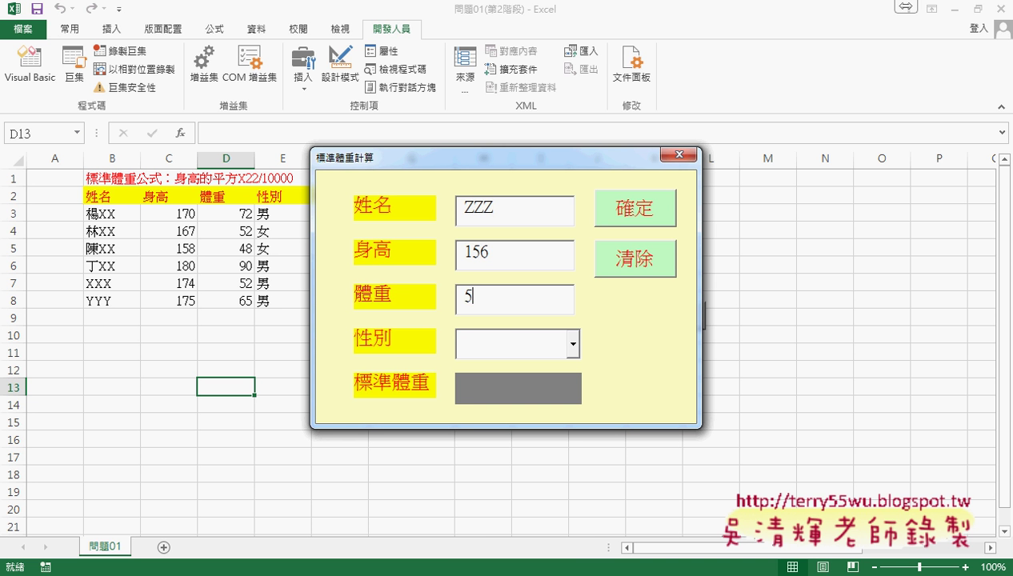
{"action": "type", "text": "2"}
{"action": "key", "text": "Return"}
{"action": "key", "text": "Return"}
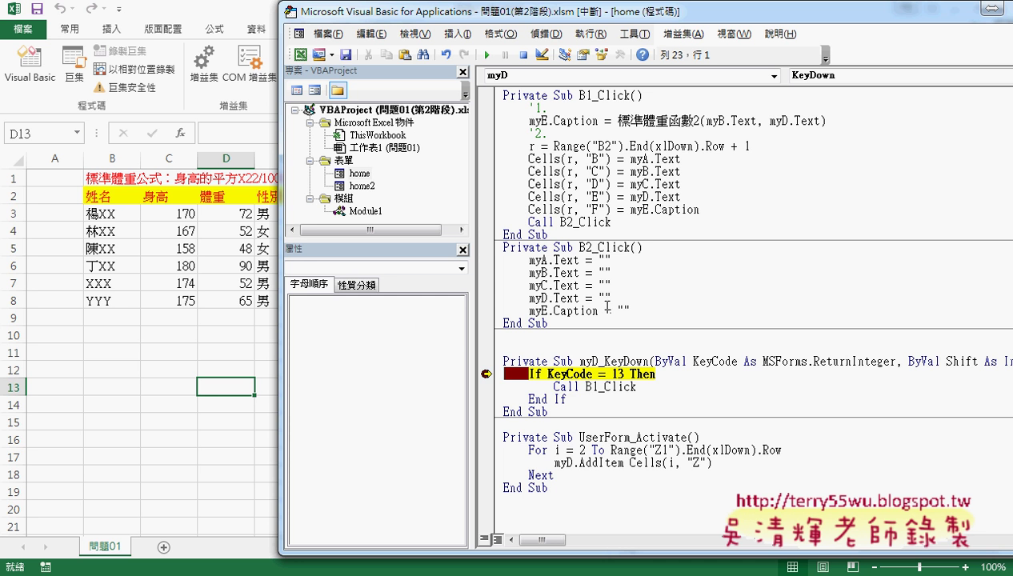
Step past the If KeyCode = 13 check with F8, then hide the VBA editor to show the form.
{"action": "mouse_move", "coordinate": [577, 378]}
{"action": "key", "text": "F8"}
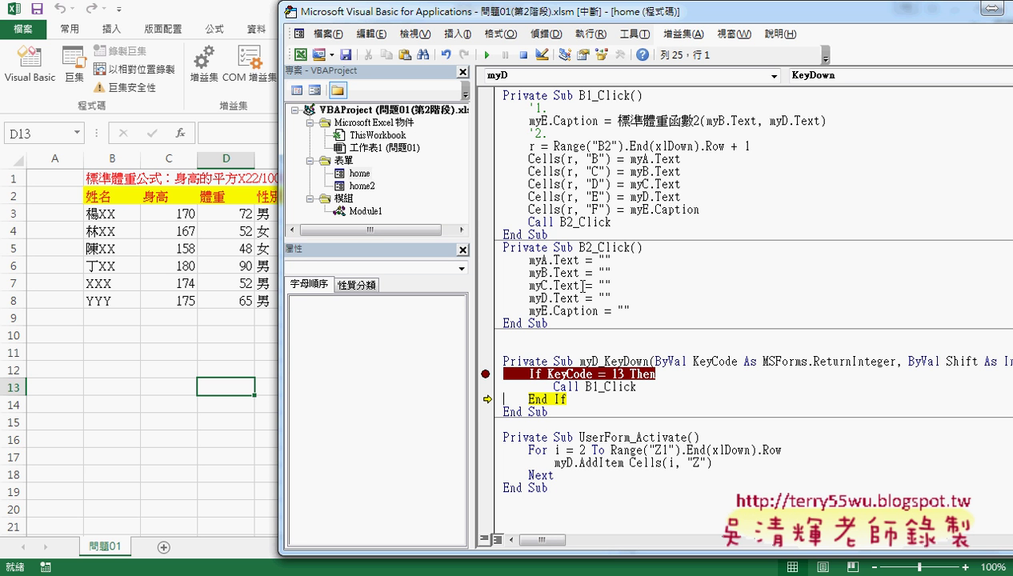
{"action": "key", "text": "F8"}
{"action": "key", "text": "F8"}
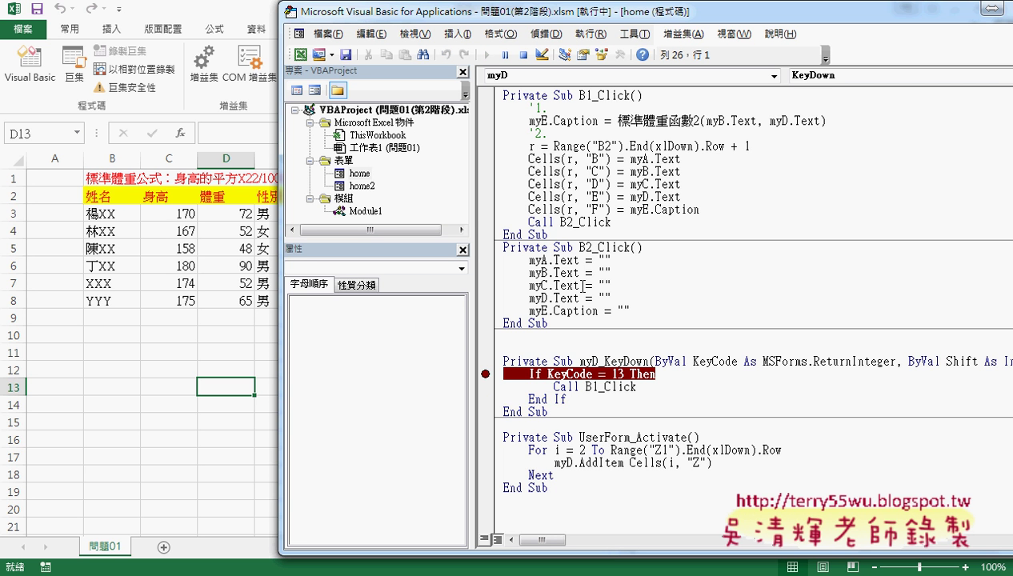
{"action": "left_click", "coordinate": [943, 18]}
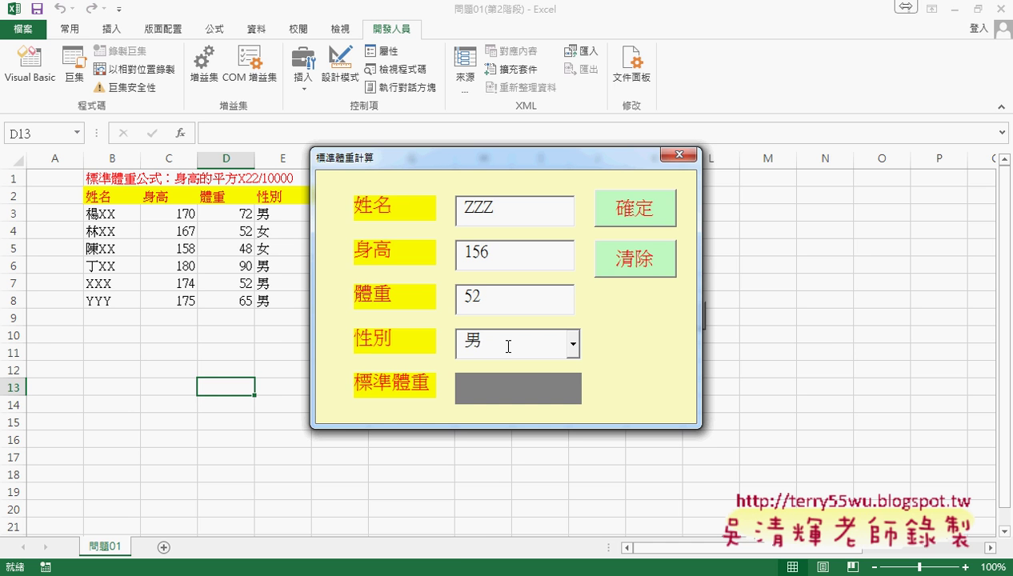
Press Enter in the gender box, step from If KeyCode = 13 into B1_Click, then clear the breakpoint.
{"action": "key", "text": "Return"}
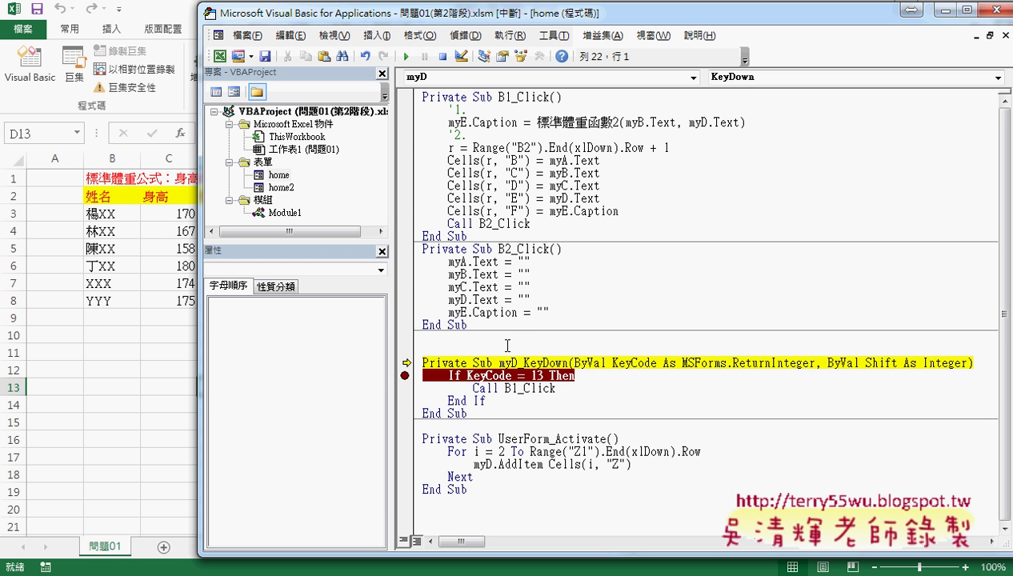
{"action": "key", "text": "F8"}
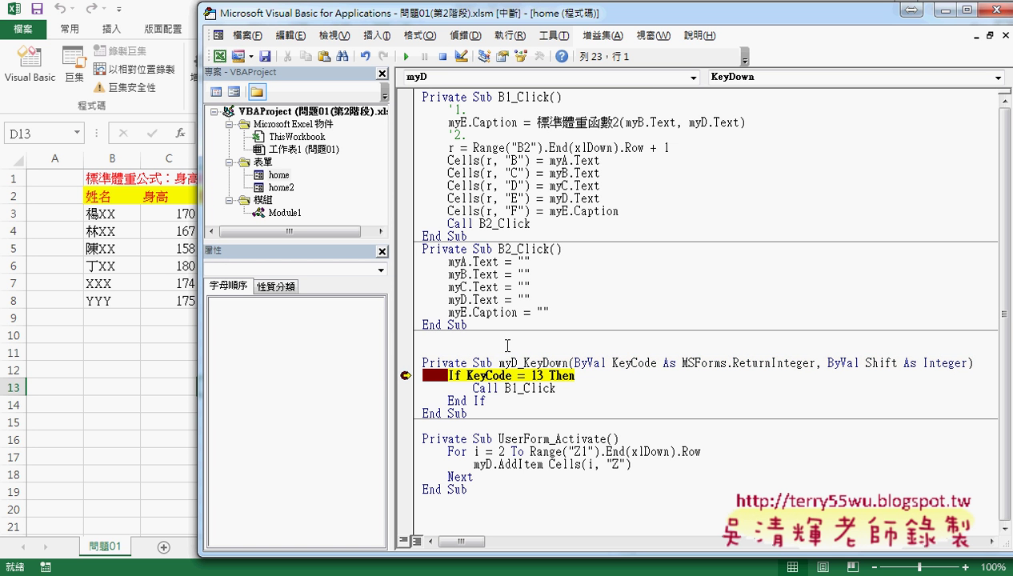
{"action": "mouse_move", "coordinate": [496, 376]}
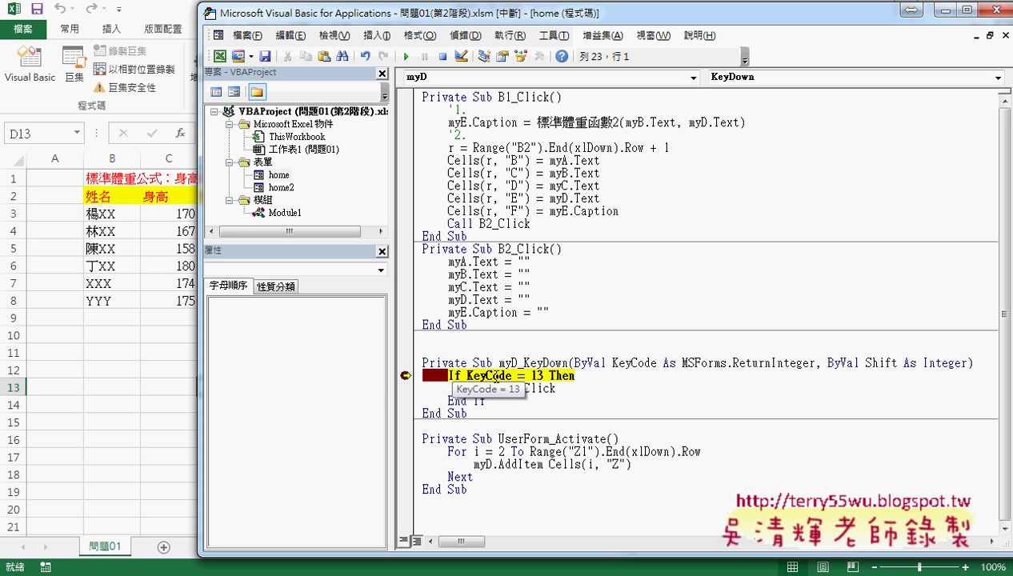
{"action": "key", "text": "F8"}
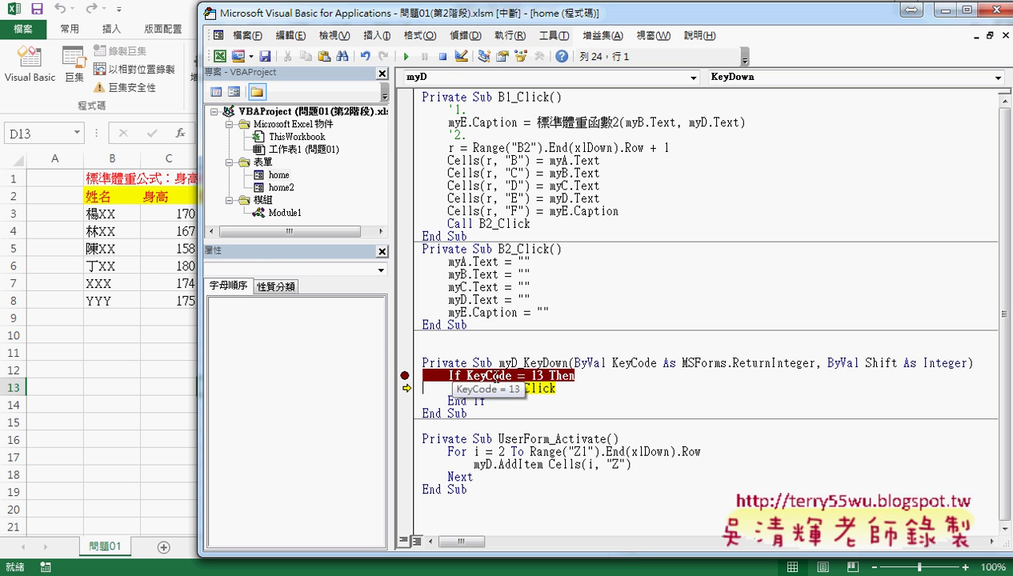
{"action": "key", "text": "F8"}
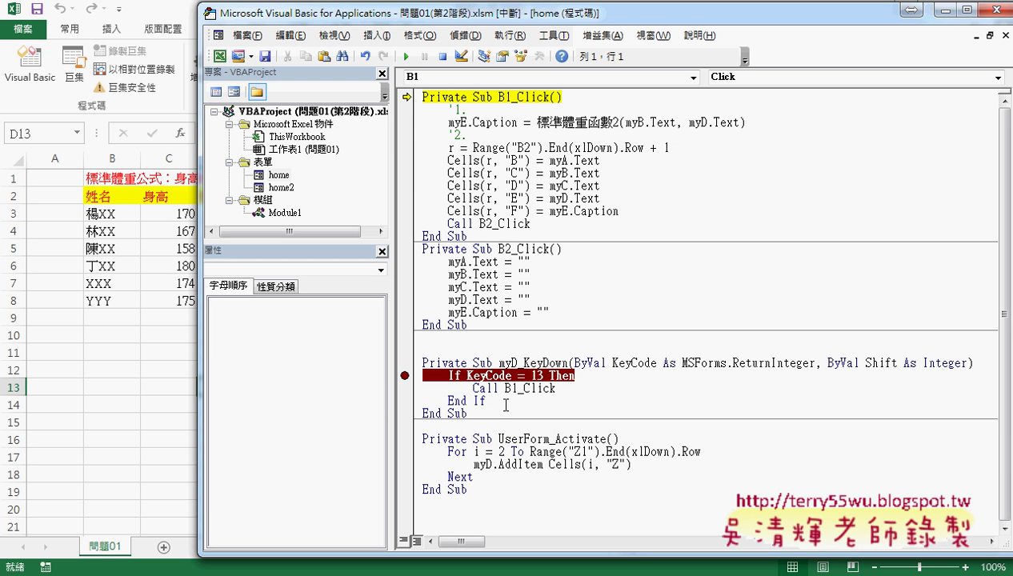
{"action": "left_click", "coordinate": [406, 375]}
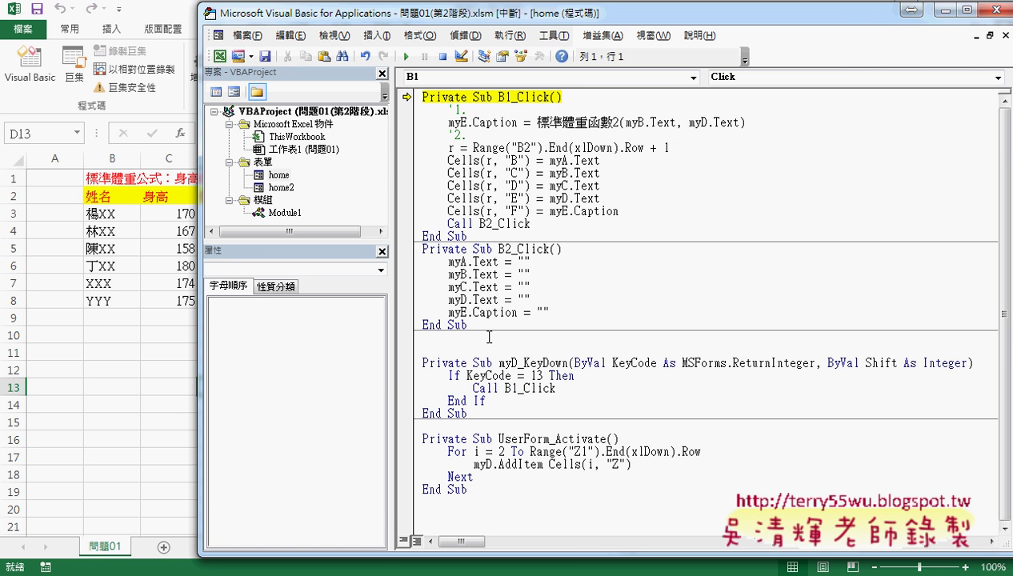
Run the form, submit AAA, 145, 56, 男 as a new row, then close the form.
{"action": "left_click", "coordinate": [408, 59]}
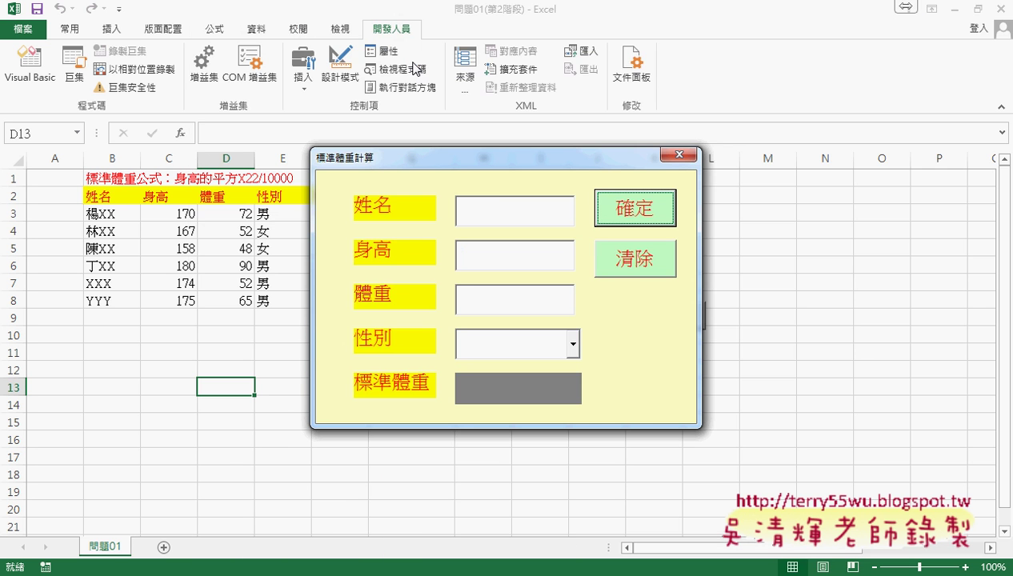
{"action": "mouse_move", "coordinate": [507, 163]}
{"action": "left_mouse_down"}
{"action": "mouse_move", "coordinate": [799, 115]}
{"action": "mouse_move", "coordinate": [735, 111]}
{"action": "left_mouse_up"}
{"action": "left_click", "coordinate": [729, 164]}
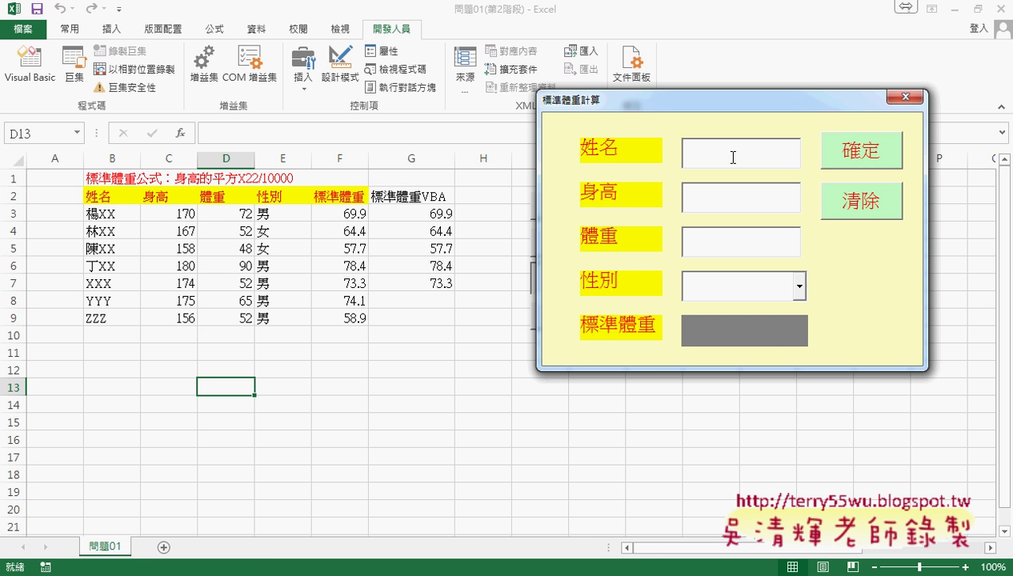
{"action": "type", "text": "AAA"}
{"action": "key", "text": "Tab"}
{"action": "type", "text": "145"}
{"action": "key", "text": "Tab"}
{"action": "type", "text": "56"}
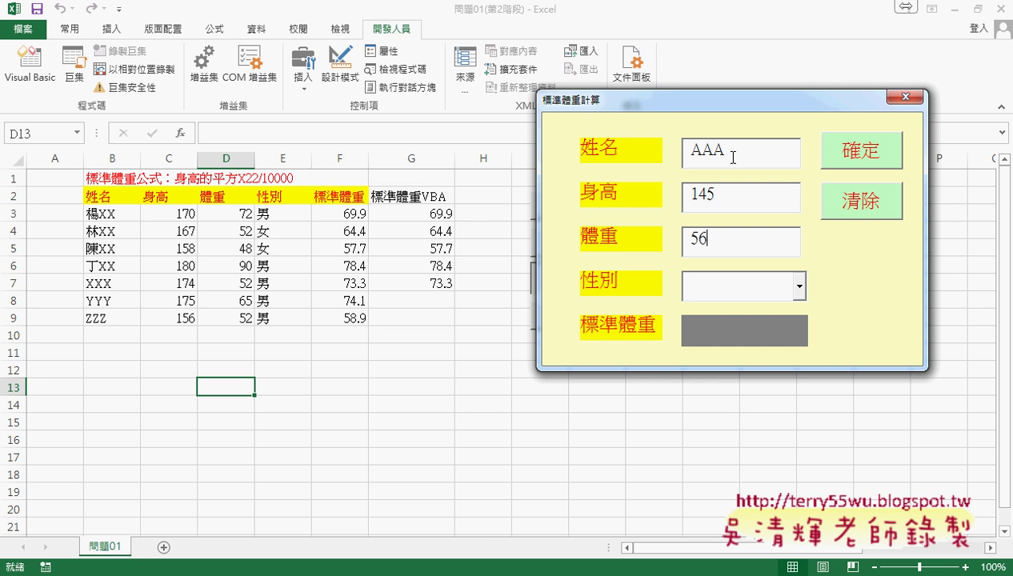
{"action": "key", "text": "Tab"}
{"action": "type", "text": "男"}
{"action": "key", "text": "Tab"}
{"action": "key", "text": "Return"}
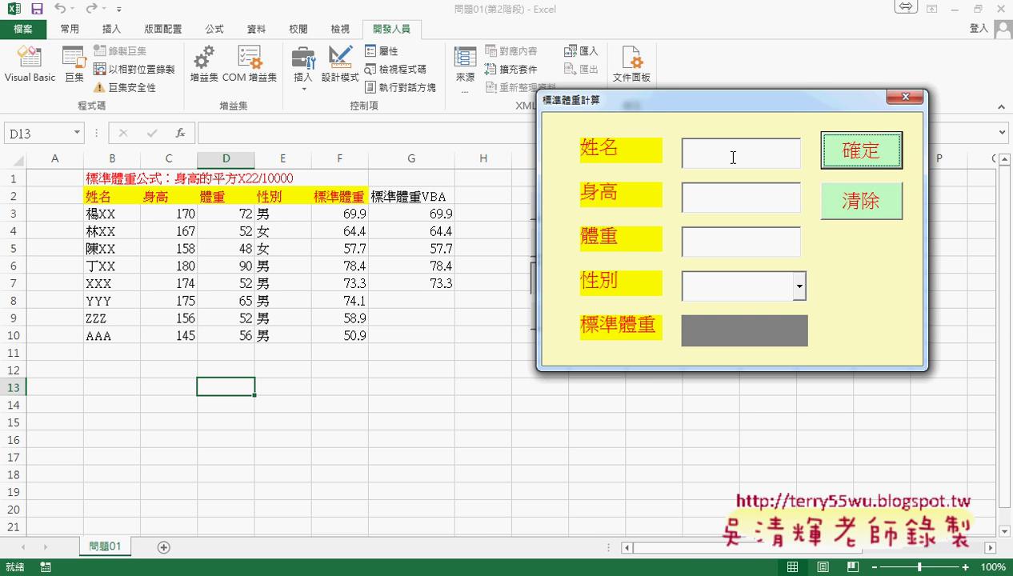
{"action": "left_click", "coordinate": [735, 158]}
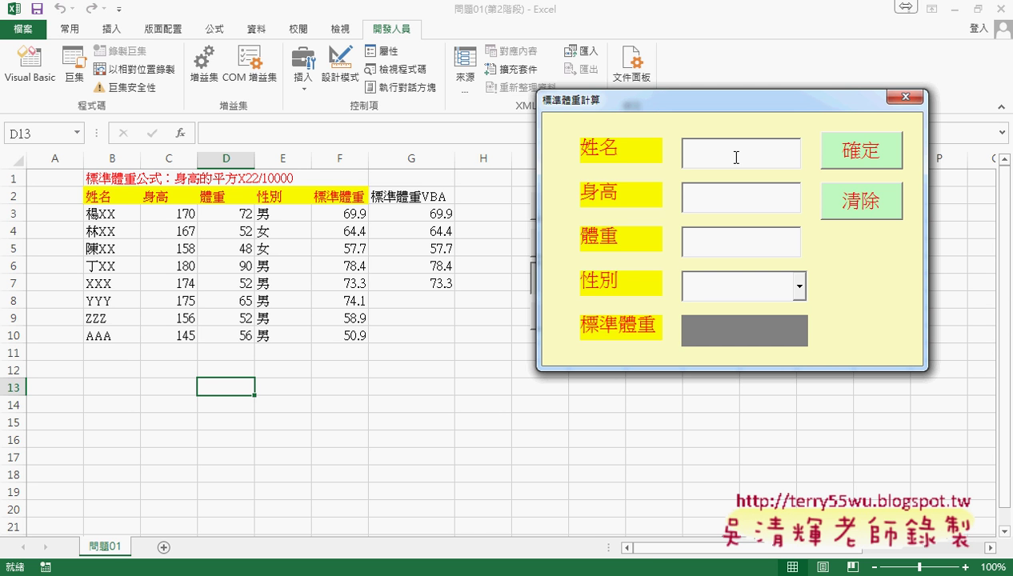
{"action": "left_click", "coordinate": [895, 97]}
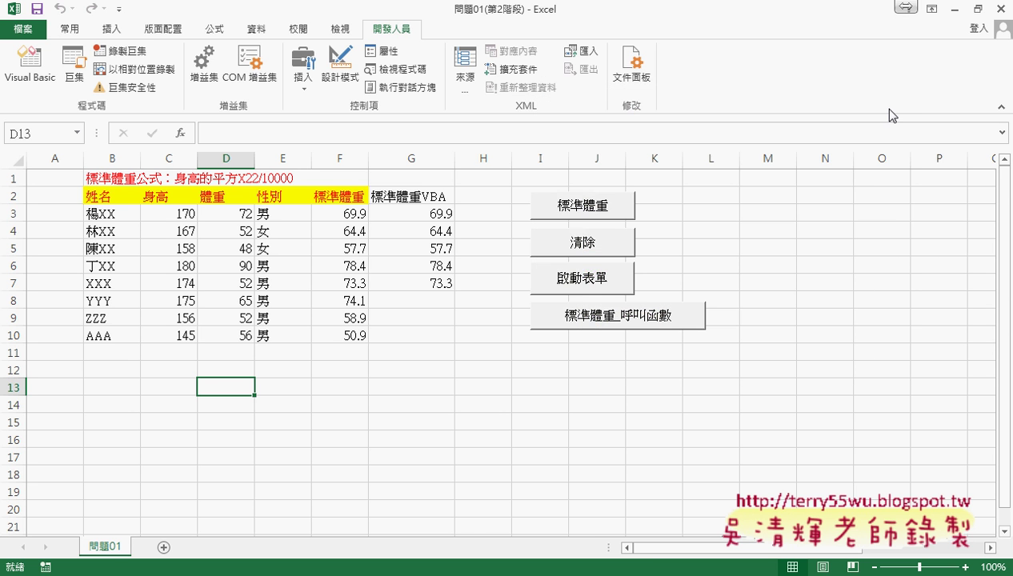
Add a myA.SetFocus line after Call B2_Click in the 確定 button's B1_Click code, then rerun the form.
{"action": "left_click", "coordinate": [36, 77]}
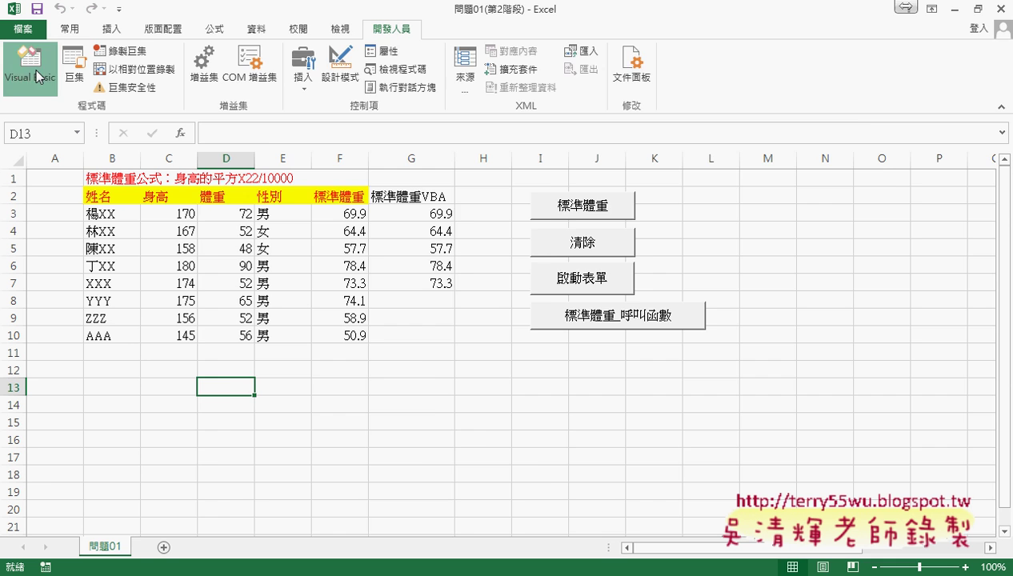
{"action": "double_click", "coordinate": [729, 138]}
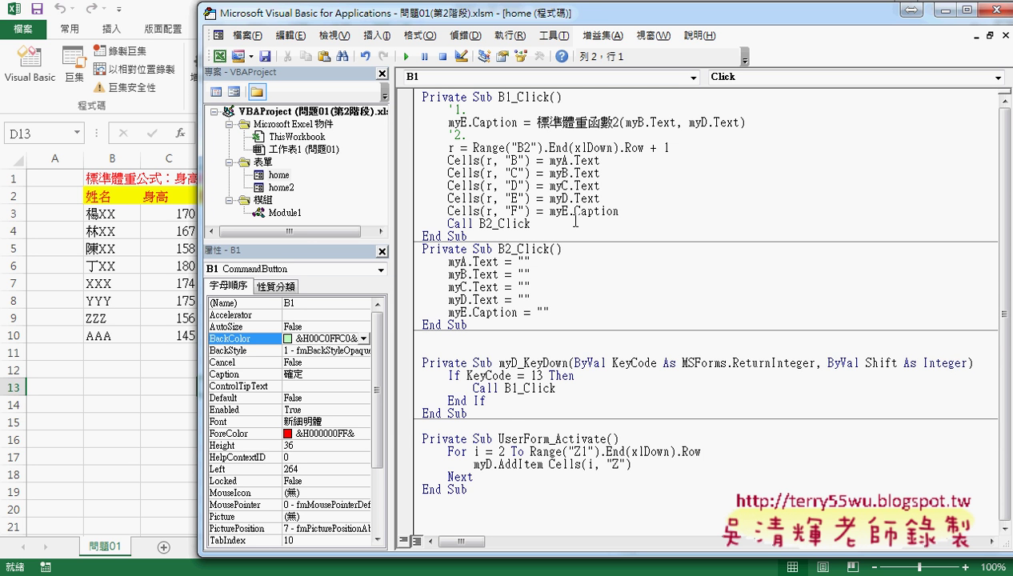
{"action": "left_click", "coordinate": [576, 220]}
{"action": "key", "text": "Return"}
{"action": "type", "text": "m"}
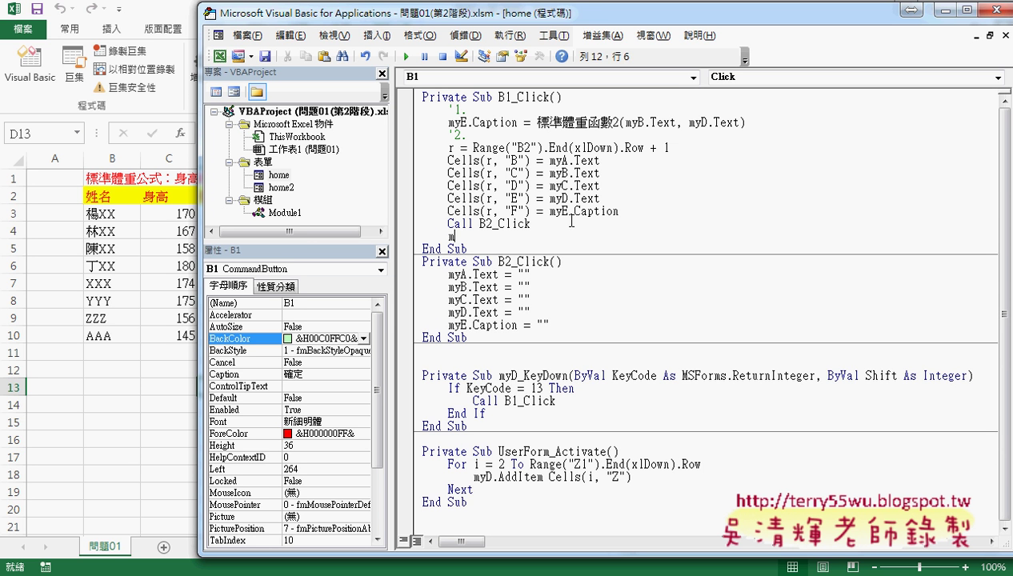
{"action": "type", "text": "ya"}
{"action": "type", "text": ".s"}
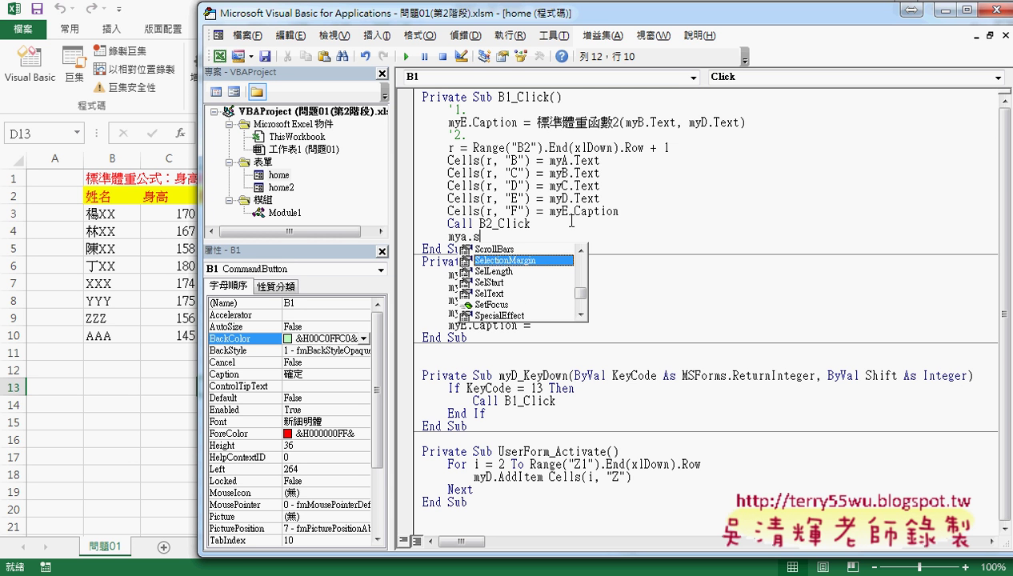
{"action": "key", "text": "Down"}
{"action": "key", "text": "Down"}
{"action": "key", "text": "Down"}
{"action": "key", "text": "Down"}
{"action": "key", "text": "Tab"}
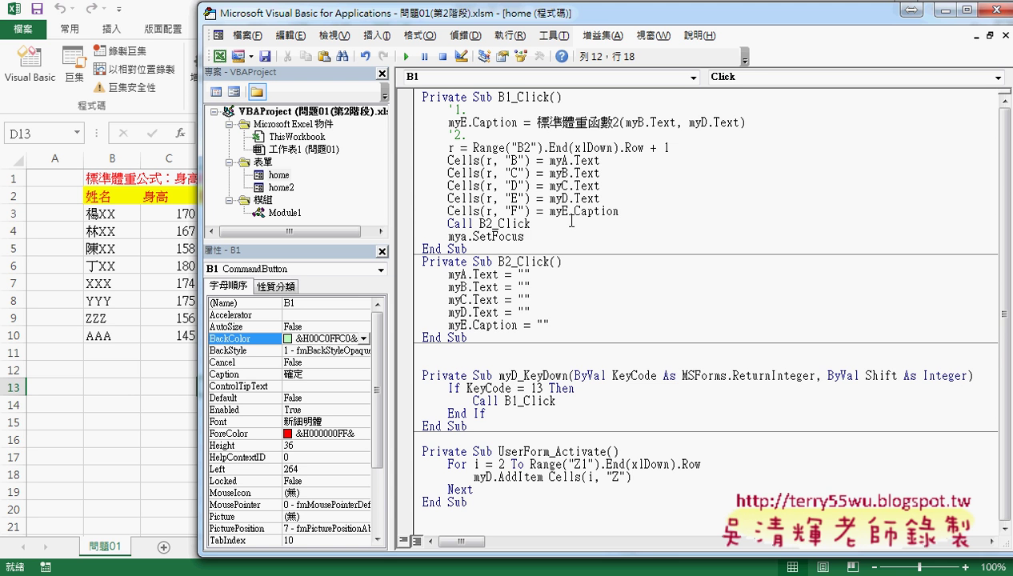
{"action": "left_click_drag", "start_coordinate": [525, 237], "coordinate": [448, 237]}
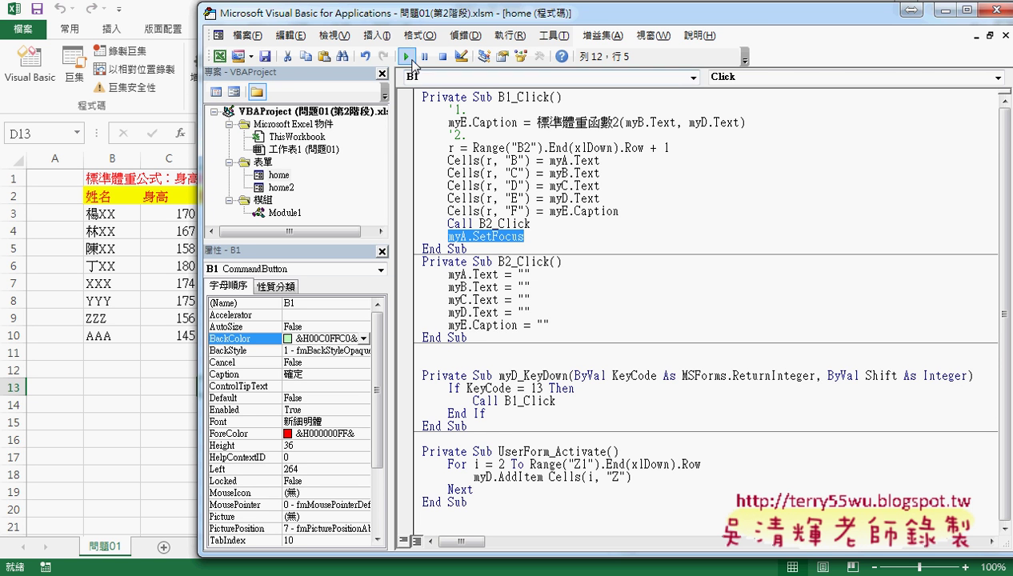
{"action": "left_click", "coordinate": [405, 57]}
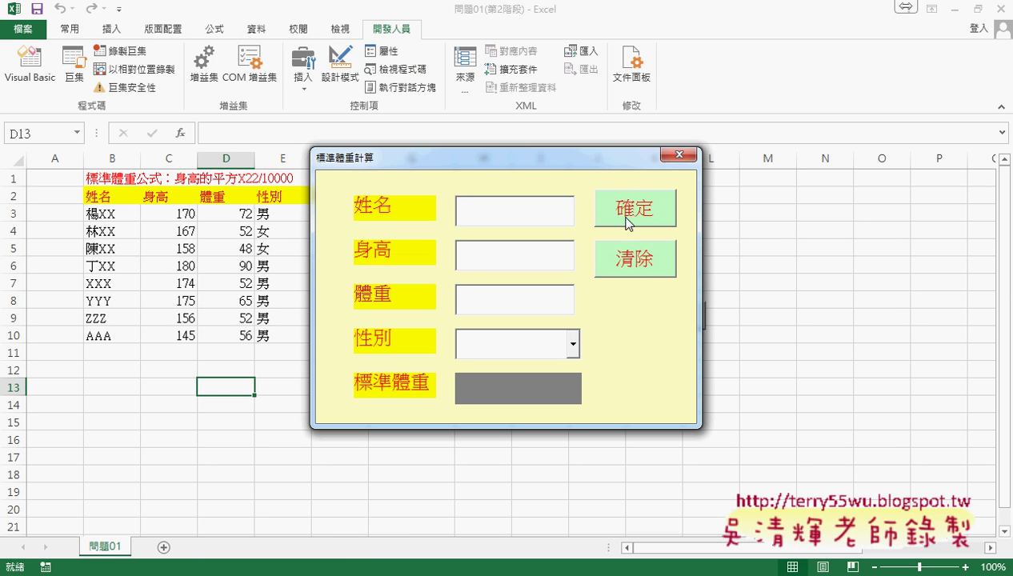
Correct the mistyped entries and submit BBB, 156, 62, 男 as row 11.
{"action": "type", "text": "157"}
{"action": "key", "text": "Tab"}
{"action": "type", "text": "2"}
{"action": "left_click_drag", "start_coordinate": [519, 216], "coordinate": [435, 222]}
{"action": "type", "text": "BB"}
{"action": "type", "text": "B"}
{"action": "left_click_drag", "start_coordinate": [490, 249], "coordinate": [440, 266]}
{"action": "type", "text": "156"}
{"action": "key", "text": "Tab"}
{"action": "type", "text": "62"}
{"action": "key", "text": "Tab"}
{"action": "type", "text": "男"}
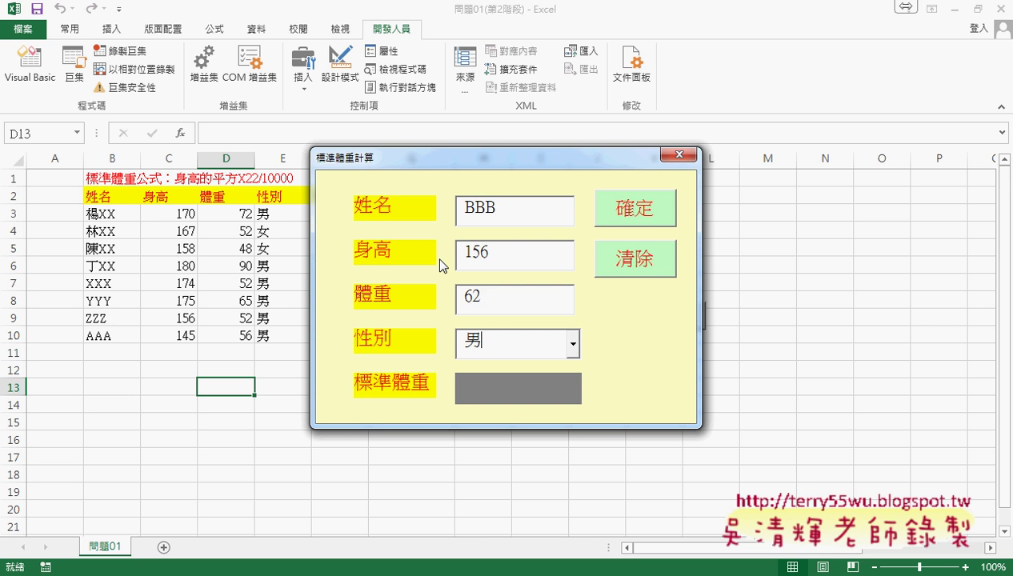
{"action": "key", "text": "Return"}
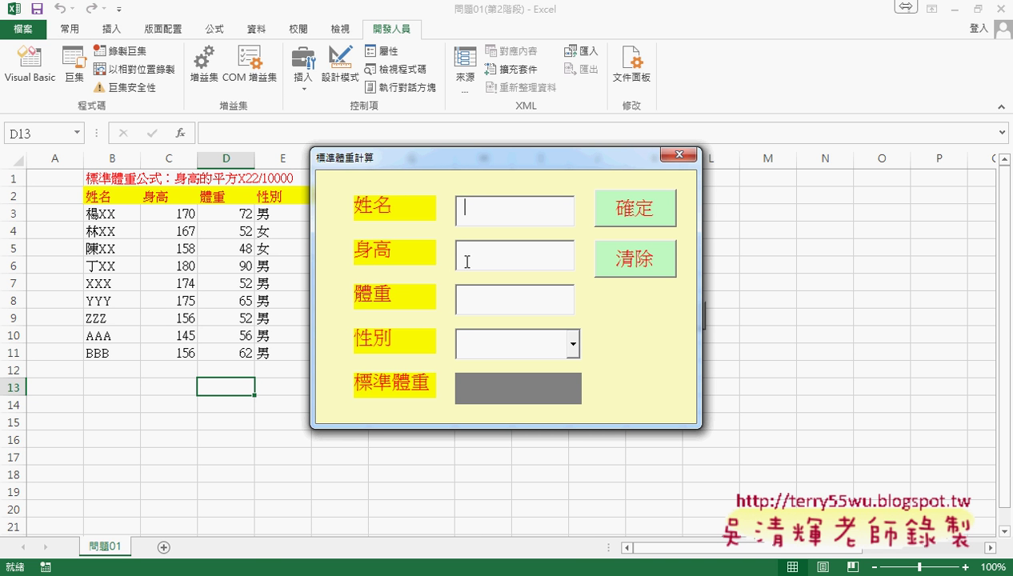
Submit the form with empty fields and choose 偵錯 on the type-mismatch error 13.
{"action": "left_click", "coordinate": [466, 262]}
{"action": "left_click", "coordinate": [484, 297]}
{"action": "left_click", "coordinate": [521, 215]}
{"action": "left_click_drag", "start_coordinate": [538, 170], "coordinate": [723, 143]}
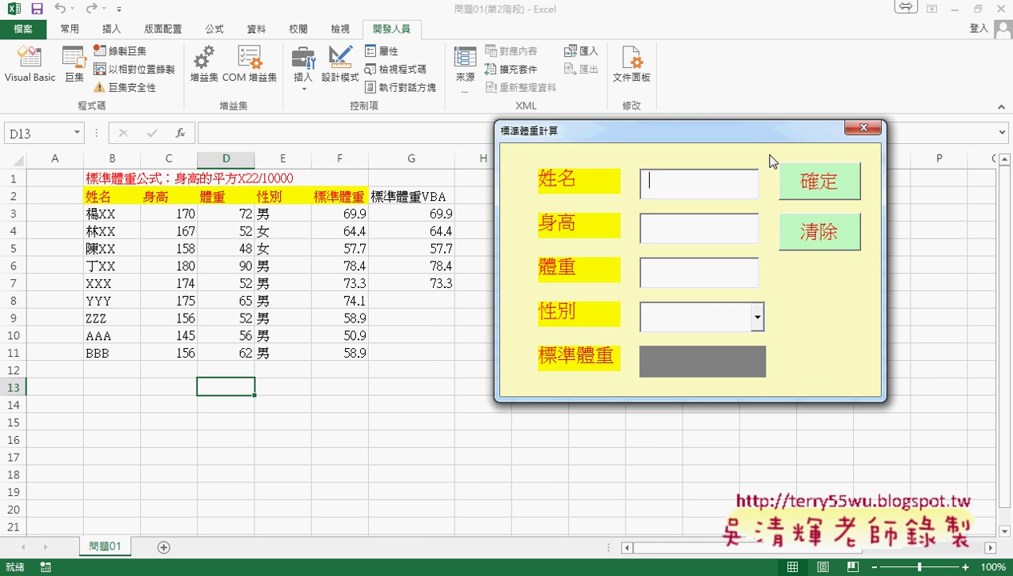
{"action": "left_click", "coordinate": [817, 187]}
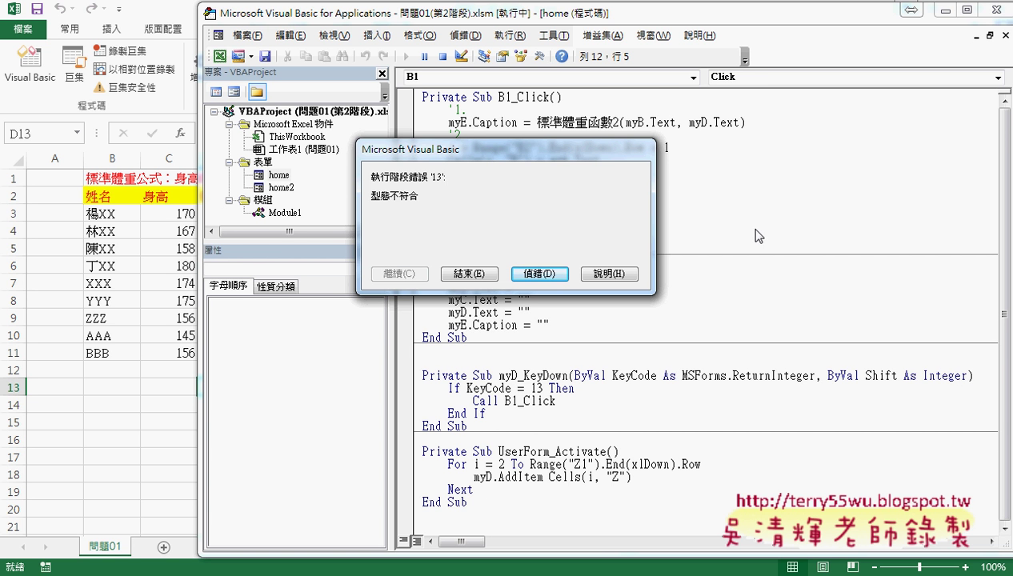
{"action": "left_click", "coordinate": [539, 273]}
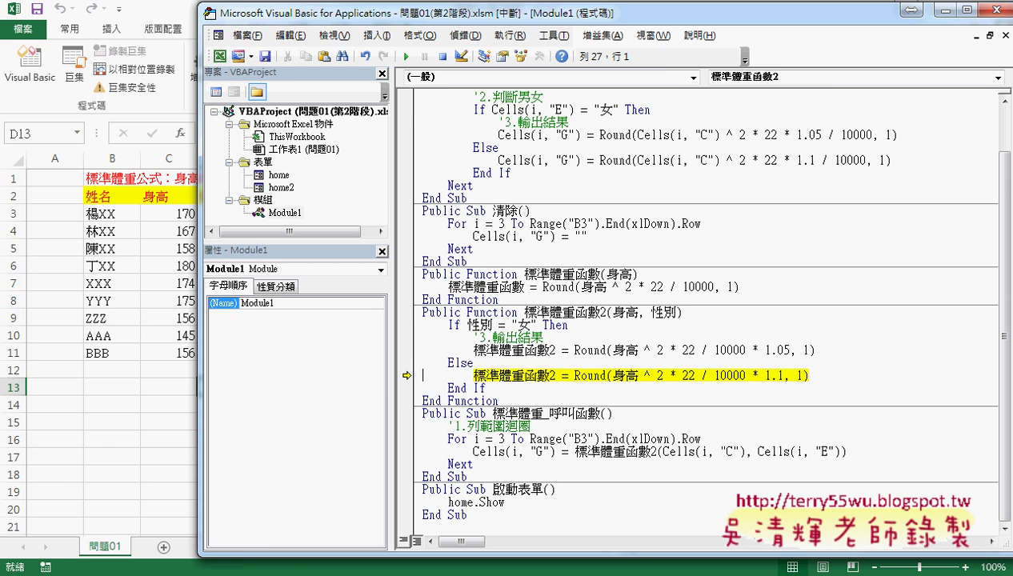
In the Google Docs code notes, highlight KeyDown in yellow.
{"action": "mouse_move", "coordinate": [167, 570]}
{"action": "left_click", "coordinate": [166, 497]}
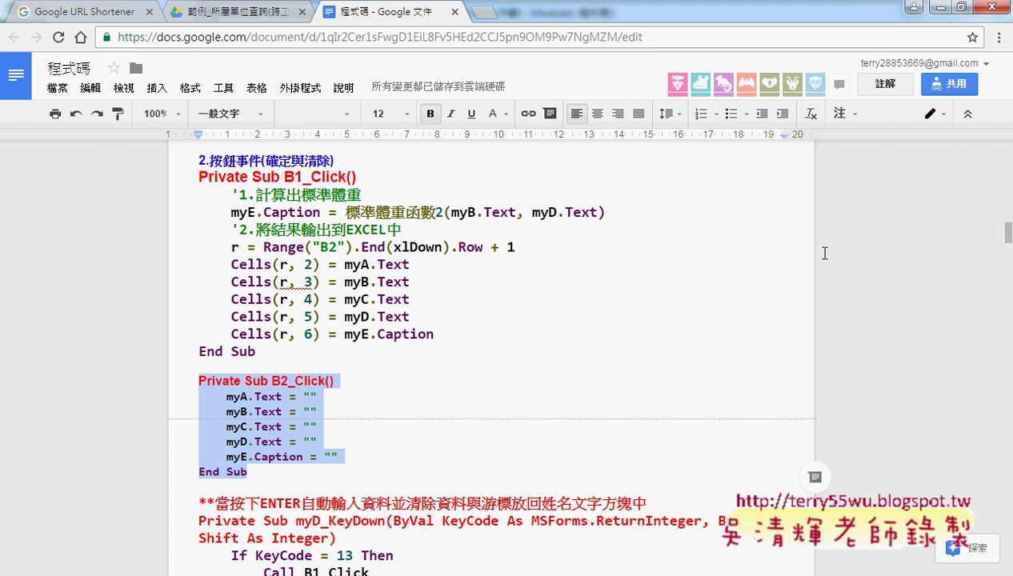
{"action": "scroll", "coordinate": [536, 323], "scroll_direction": "down", "scroll_amount": 1}
{"action": "left_click", "coordinate": [353, 220]}
{"action": "left_click", "coordinate": [352, 328]}
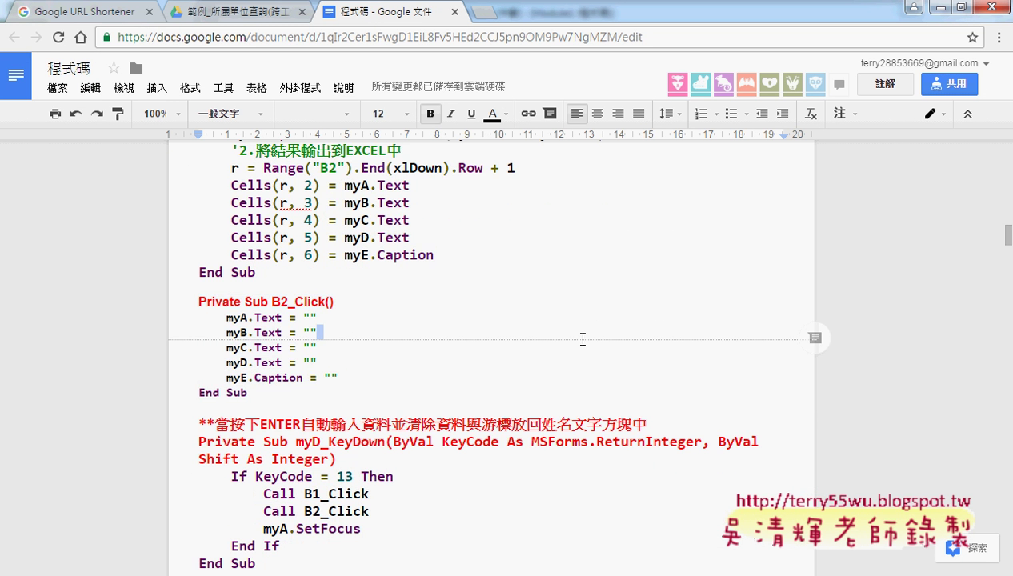
{"action": "scroll", "coordinate": [577, 343], "scroll_direction": "down", "scroll_amount": 2}
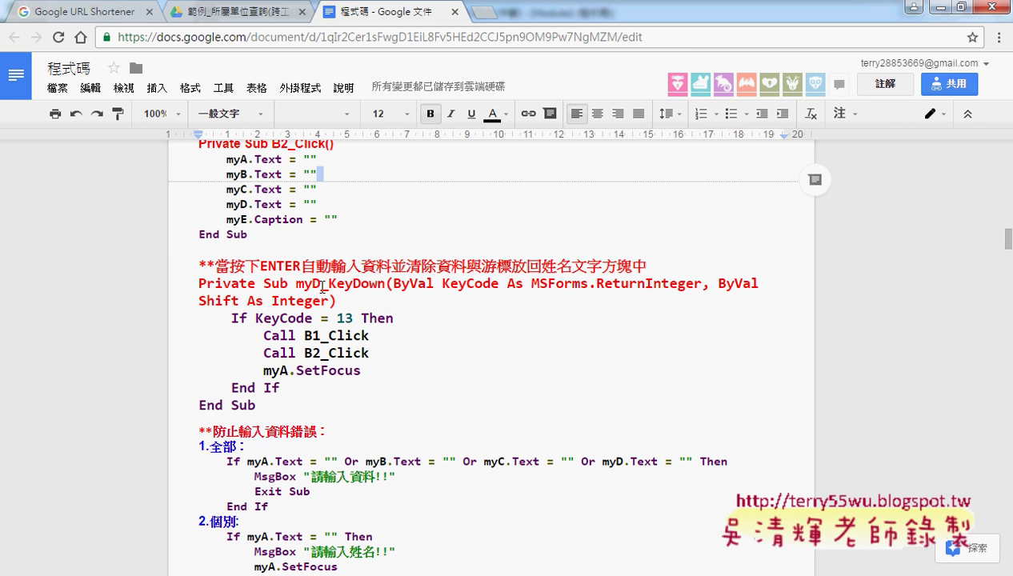
{"action": "left_click_drag", "start_coordinate": [327, 284], "coordinate": [386, 287]}
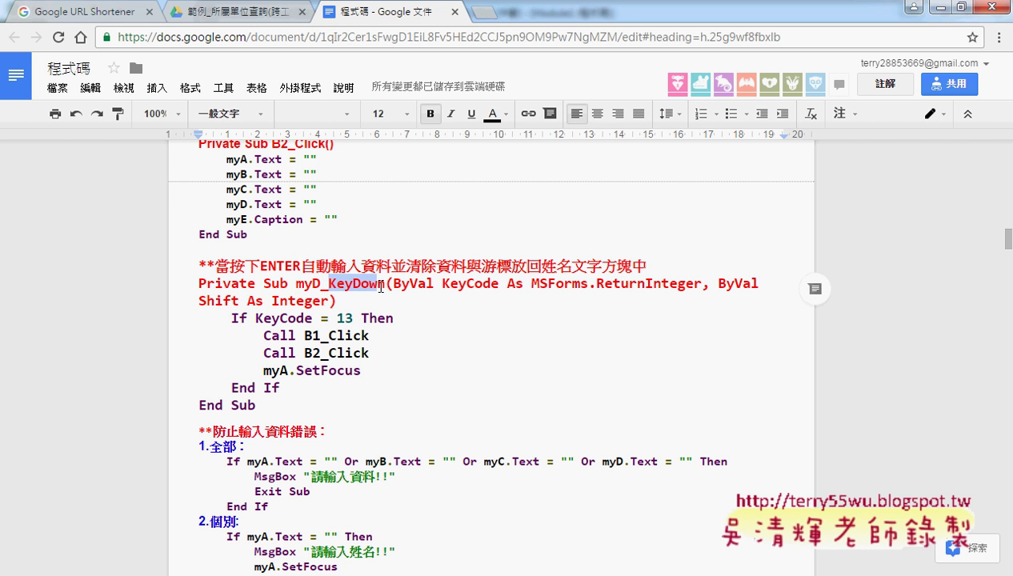
{"action": "left_click", "coordinate": [493, 113]}
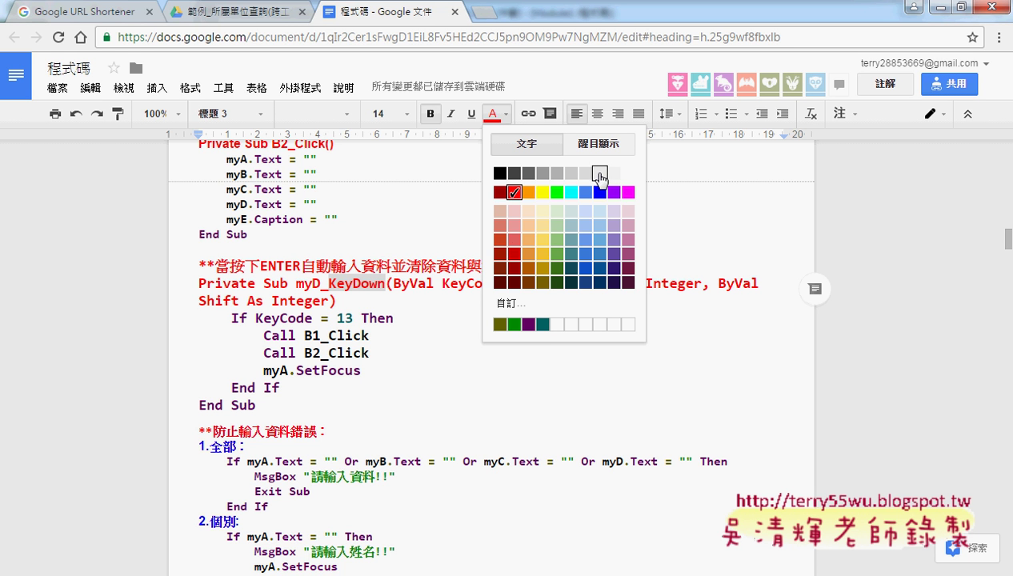
{"action": "left_click", "coordinate": [599, 144]}
{"action": "left_click", "coordinate": [544, 209]}
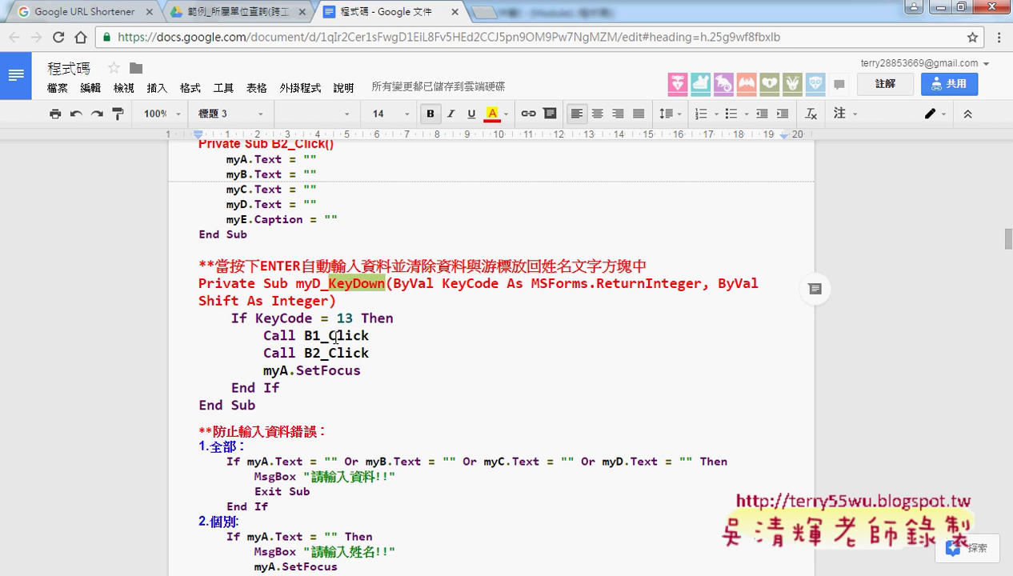
Highlight KeyCode = 13 in yellow and select the myA.SetFocus line.
{"action": "left_click_drag", "start_coordinate": [255, 318], "coordinate": [353, 319]}
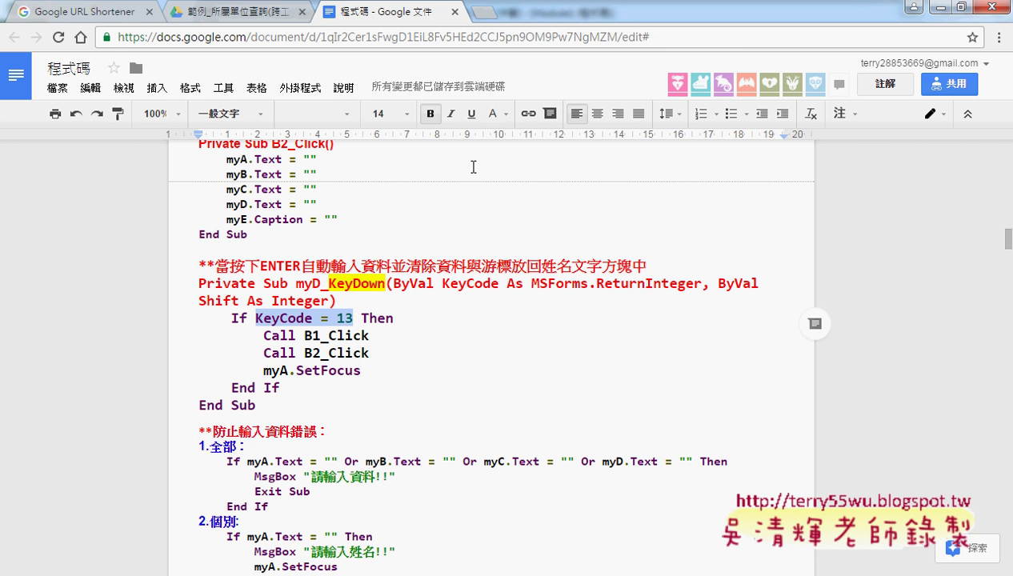
{"action": "left_click", "coordinate": [496, 117]}
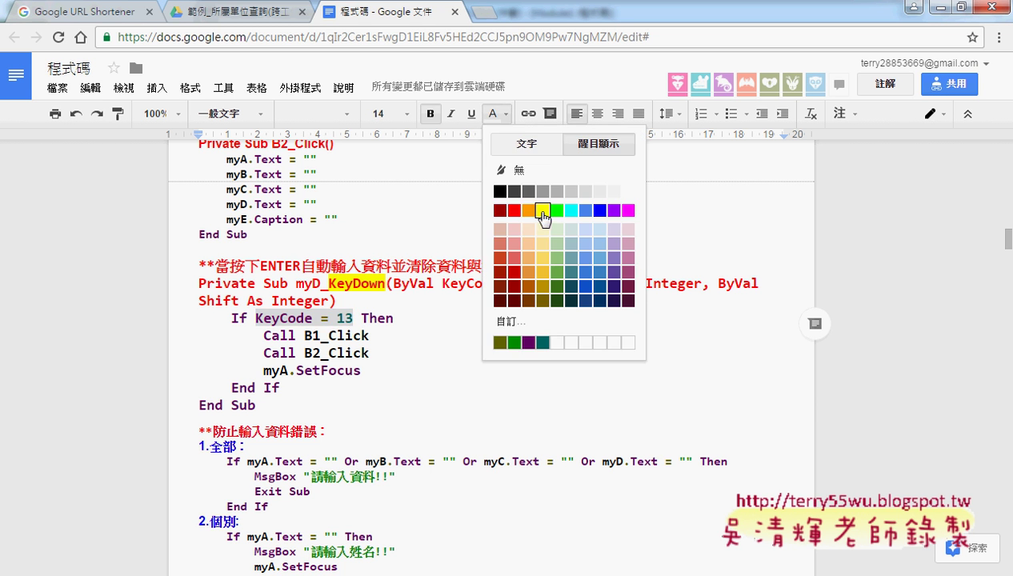
{"action": "left_click", "coordinate": [539, 210]}
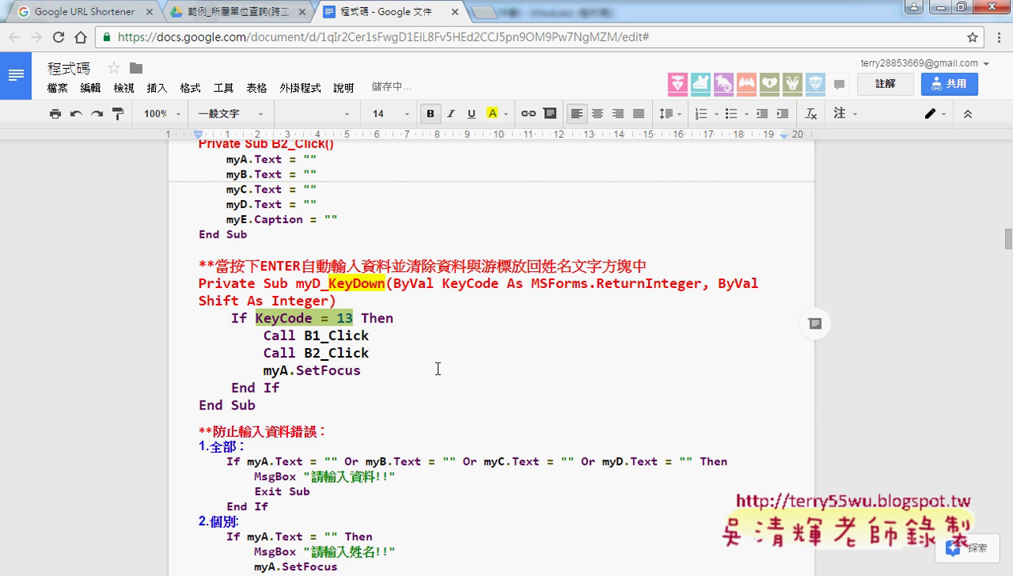
{"action": "left_click_drag", "start_coordinate": [361, 370], "coordinate": [265, 371]}
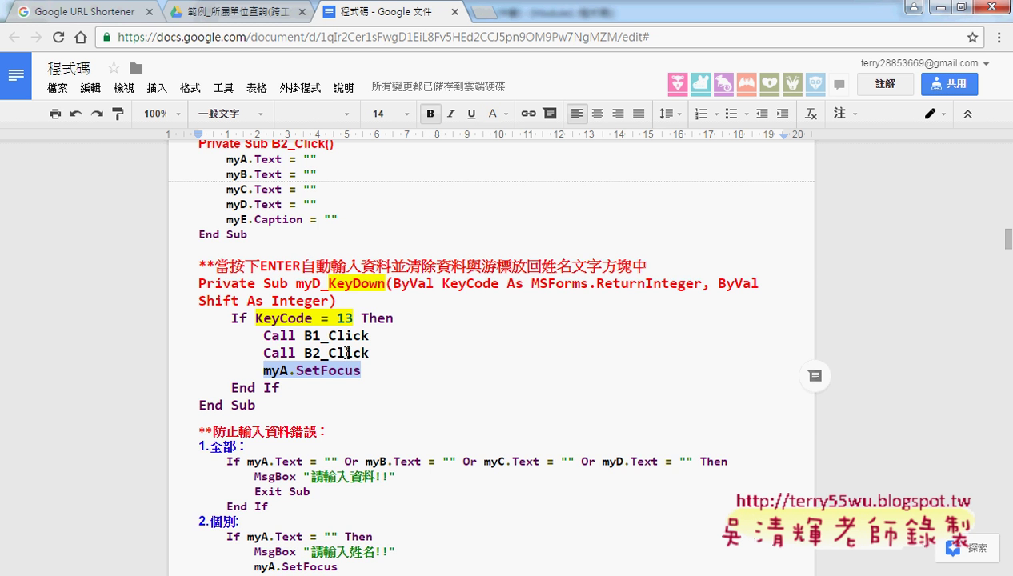
{"action": "scroll", "coordinate": [316, 320], "scroll_direction": "up", "scroll_amount": 1}
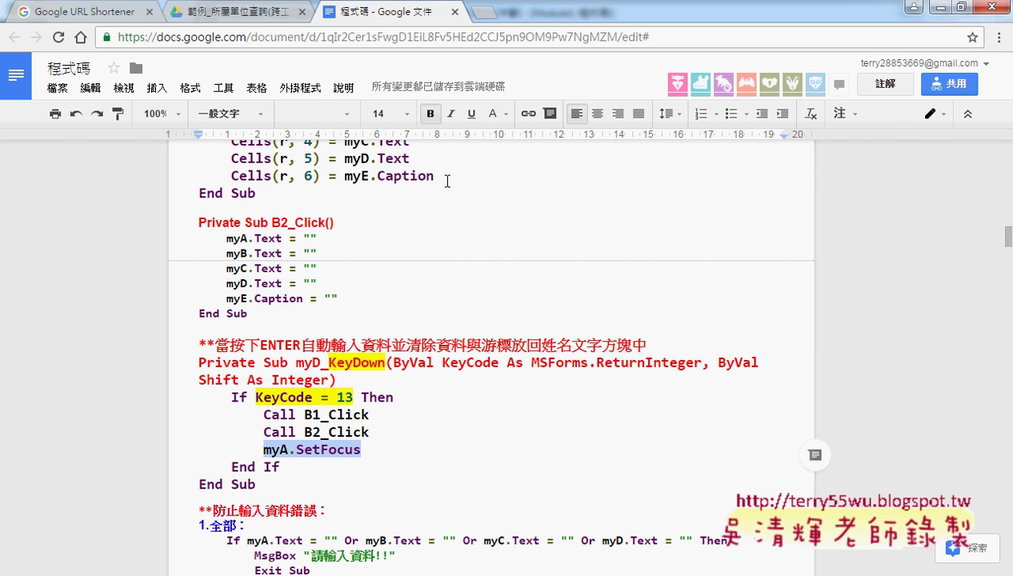